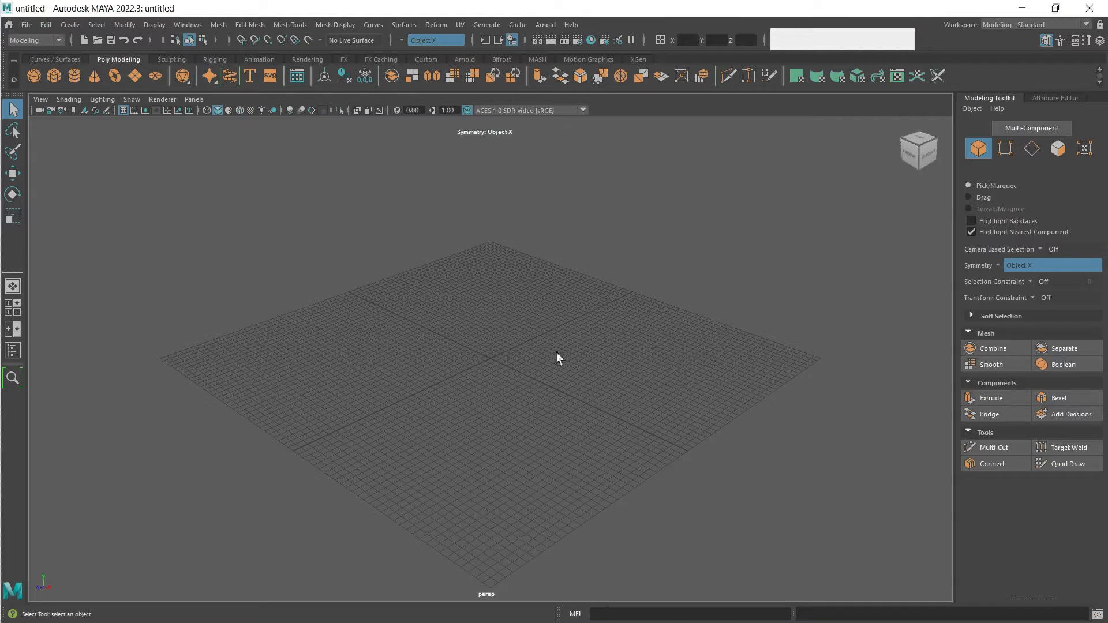
- Import norrisFront.jpg from the maya folder as an image plane in the perspective view
{"action": "left_click", "coordinate": [41, 102]}
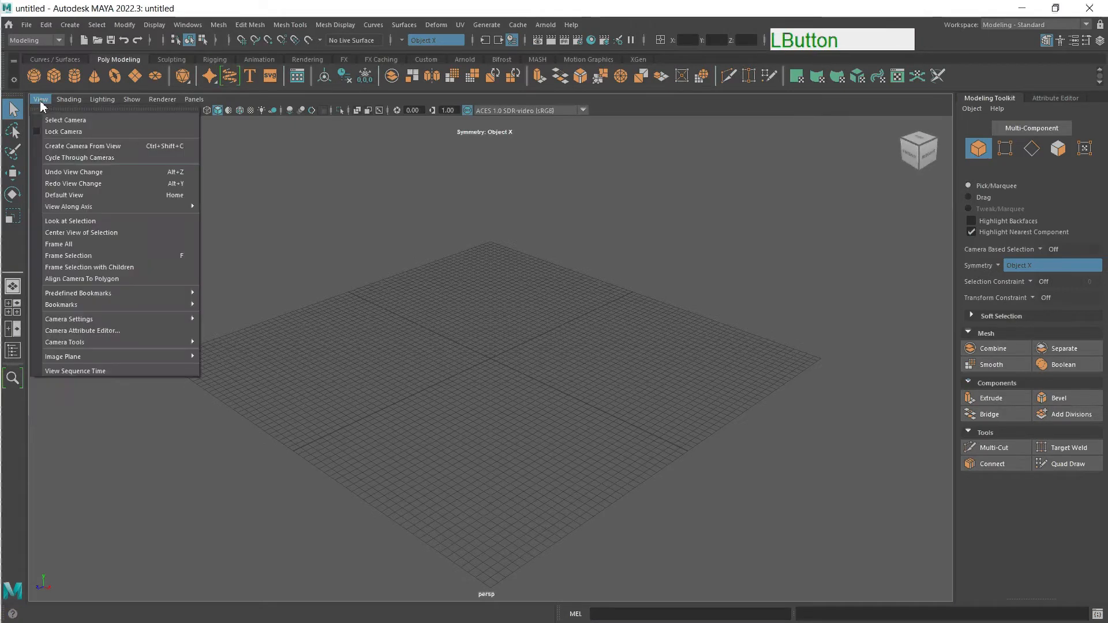
{"action": "mouse_move", "coordinate": [138, 356]}
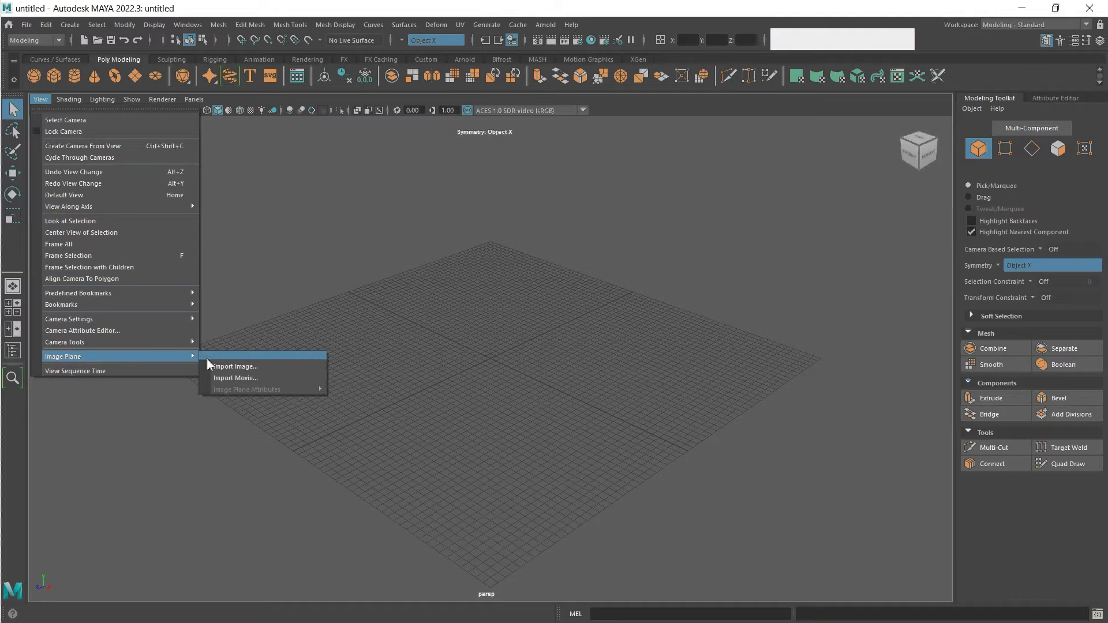
{"action": "left_click", "coordinate": [230, 366]}
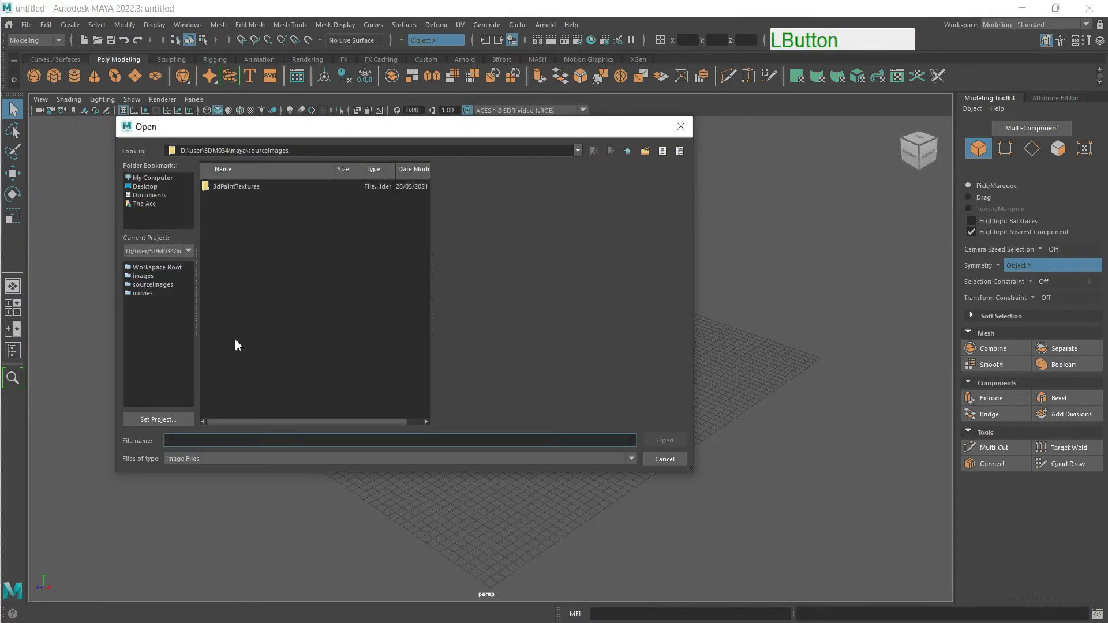
{"action": "left_click", "coordinate": [627, 151]}
{"action": "left_click", "coordinate": [627, 150]}
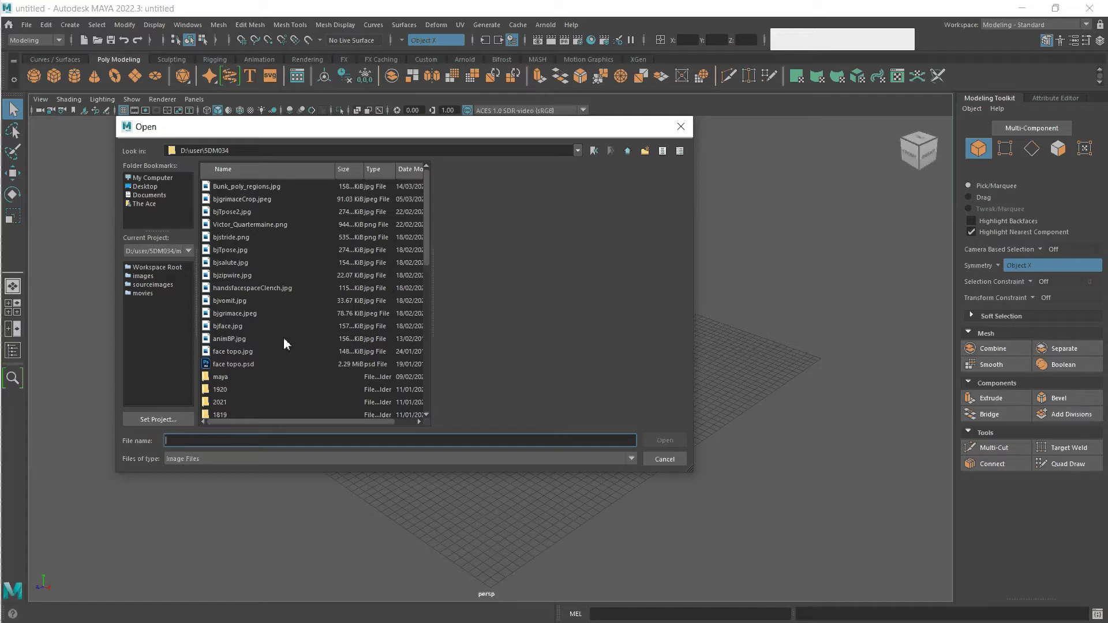
{"action": "scroll", "coordinate": [283, 338], "scroll_direction": "down", "scroll_amount": 1}
{"action": "double_click", "coordinate": [208, 339]}
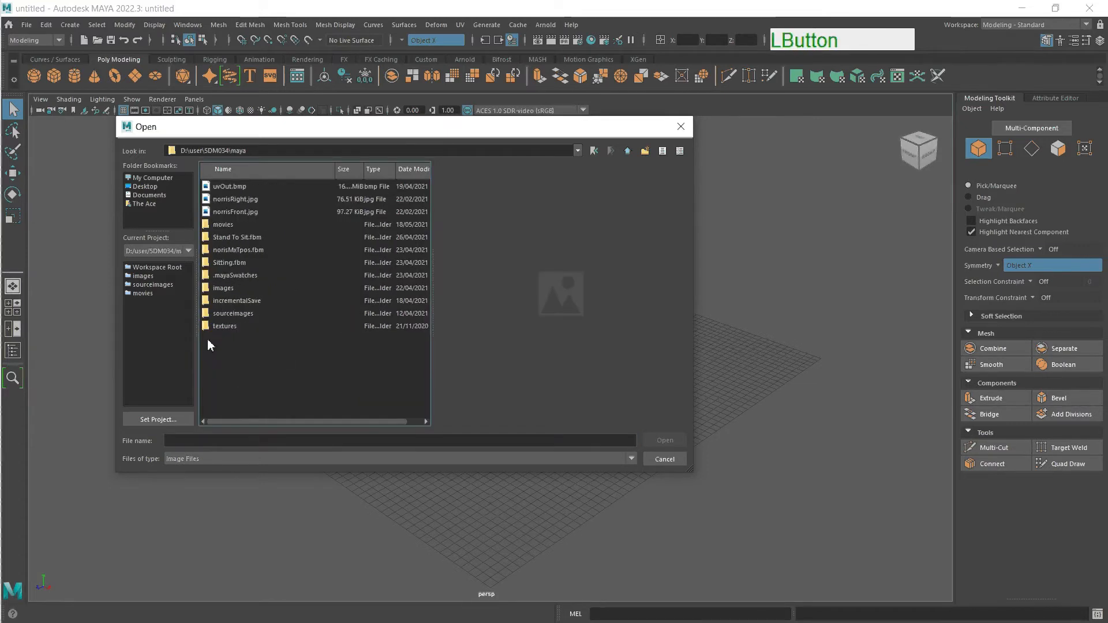
{"action": "left_click", "coordinate": [234, 212]}
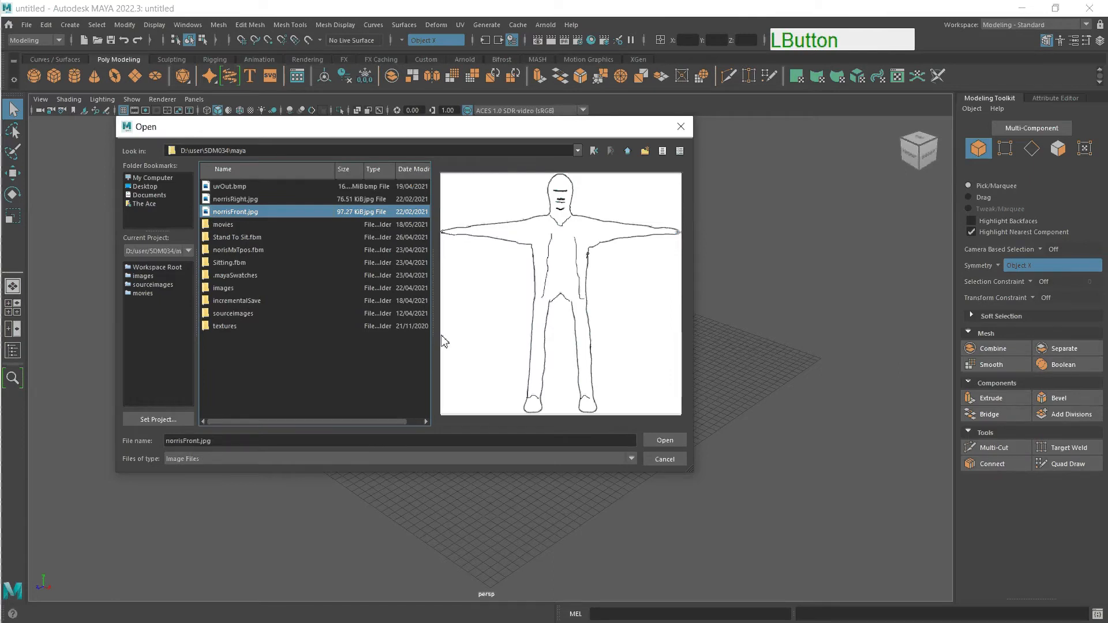
{"action": "left_click", "coordinate": [663, 442]}
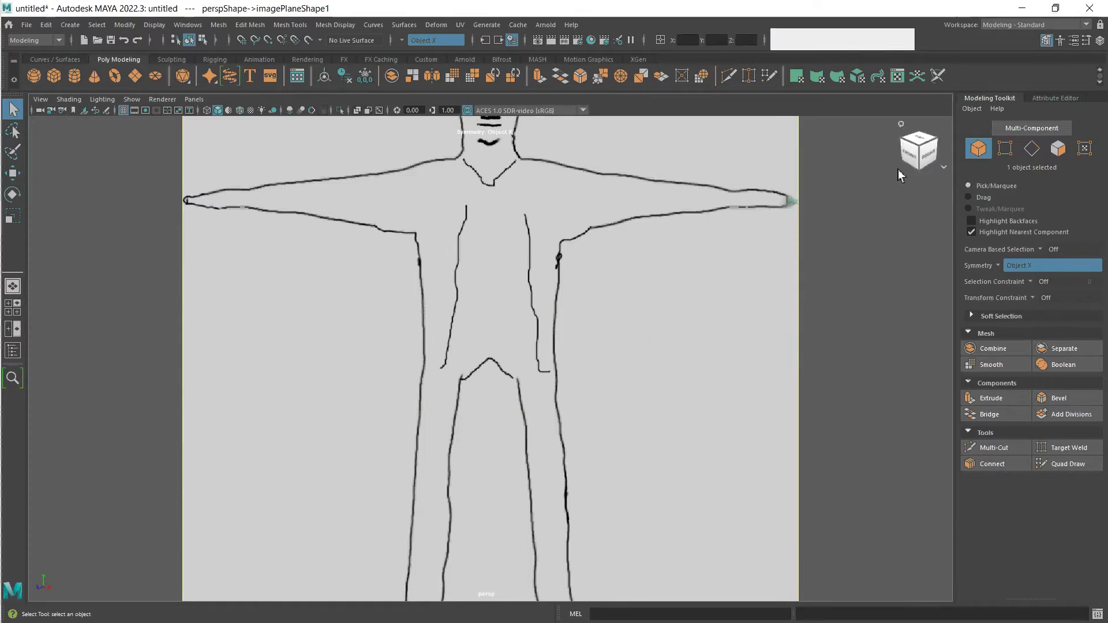
- Inspect the image plane while rotating and zooming the perspective view, and undo its import
{"action": "left_click", "coordinate": [930, 161]}
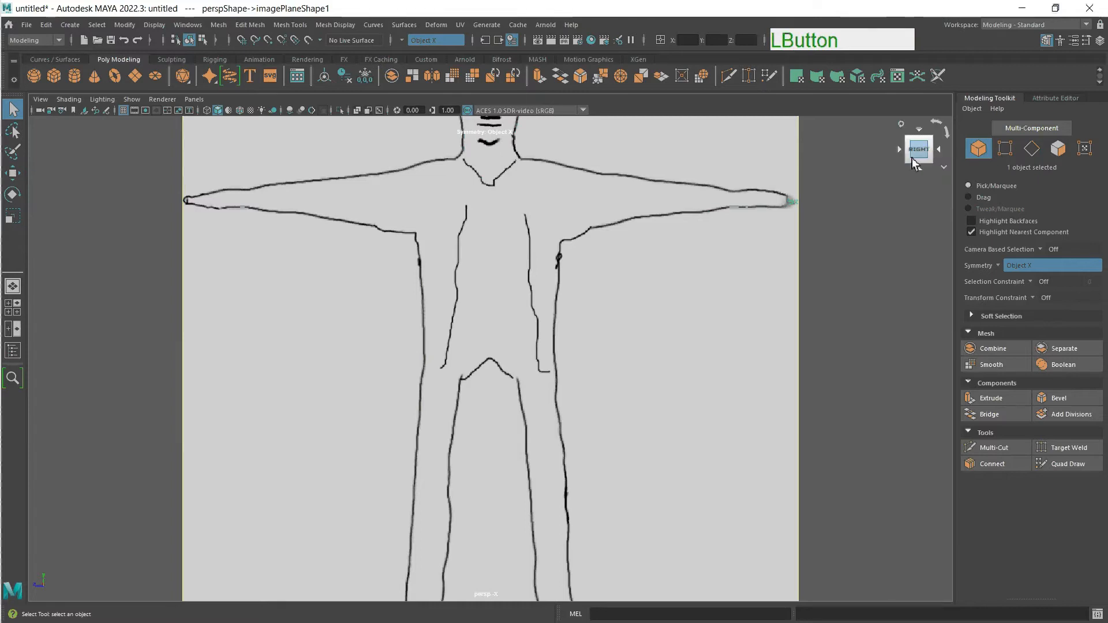
{"action": "left_click", "coordinate": [908, 141]}
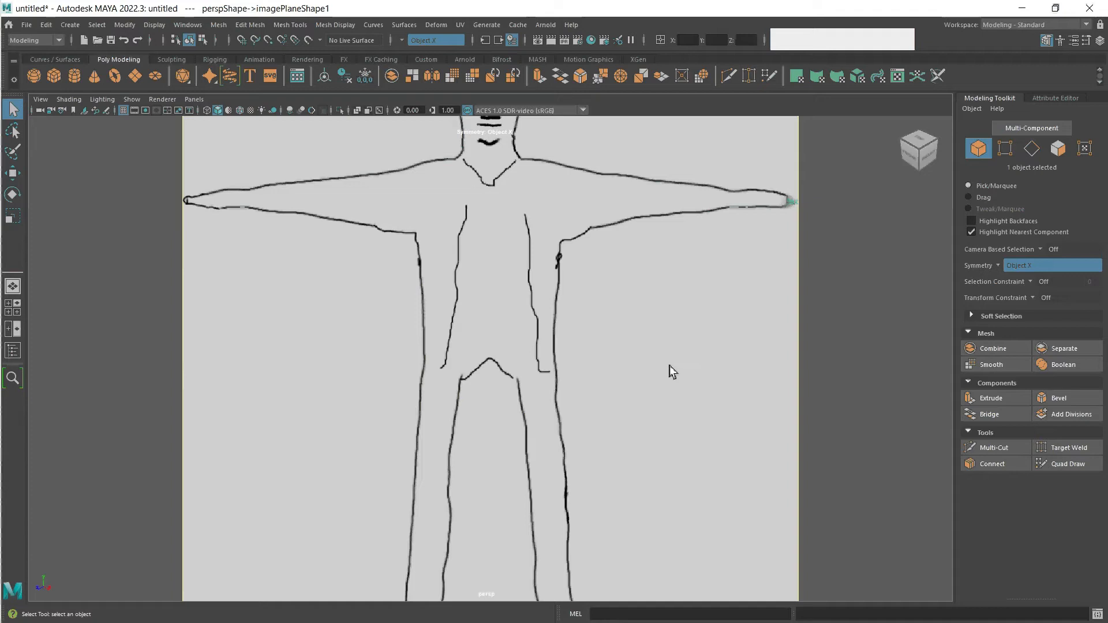
{"action": "scroll", "coordinate": [768, 258], "scroll_direction": "up", "scroll_amount": 6}
{"action": "scroll", "coordinate": [765, 261], "scroll_direction": "down", "scroll_amount": 4}
{"action": "scroll", "coordinate": [831, 363], "scroll_direction": "up", "scroll_amount": 4}
{"action": "scroll", "coordinate": [832, 365], "scroll_direction": "down", "scroll_amount": 4}
{"action": "scroll", "coordinate": [833, 362], "scroll_direction": "up", "scroll_amount": 5}
{"action": "scroll", "coordinate": [833, 363], "scroll_direction": "down", "scroll_amount": 3}
{"action": "scroll", "coordinate": [833, 363], "scroll_direction": "down", "scroll_amount": 3}
{"action": "scroll", "coordinate": [833, 368], "scroll_direction": "down", "scroll_amount": 3}
{"action": "key", "text": "ctrl+z"}
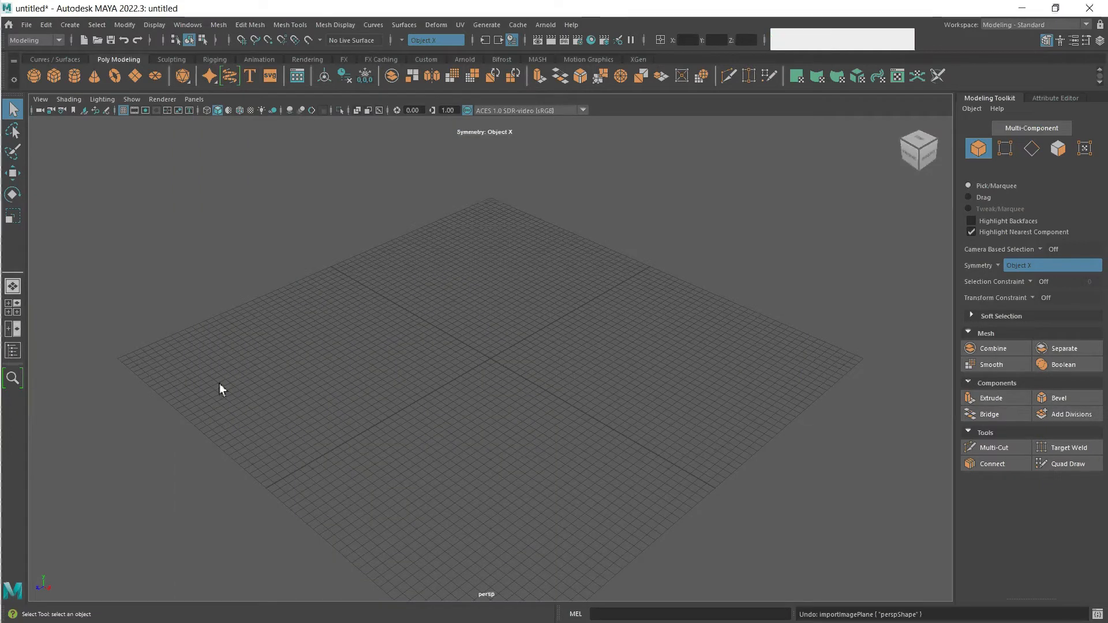
- Switch to the four-view layout and turn symmetry off
{"action": "left_click", "coordinate": [13, 312]}
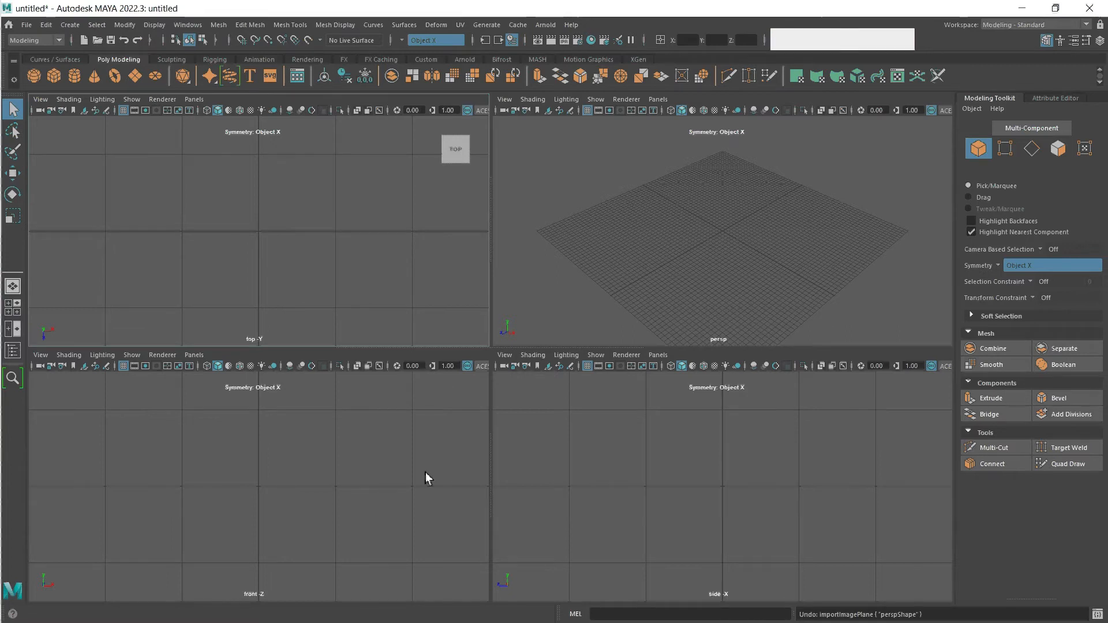
{"action": "left_click", "coordinate": [284, 511]}
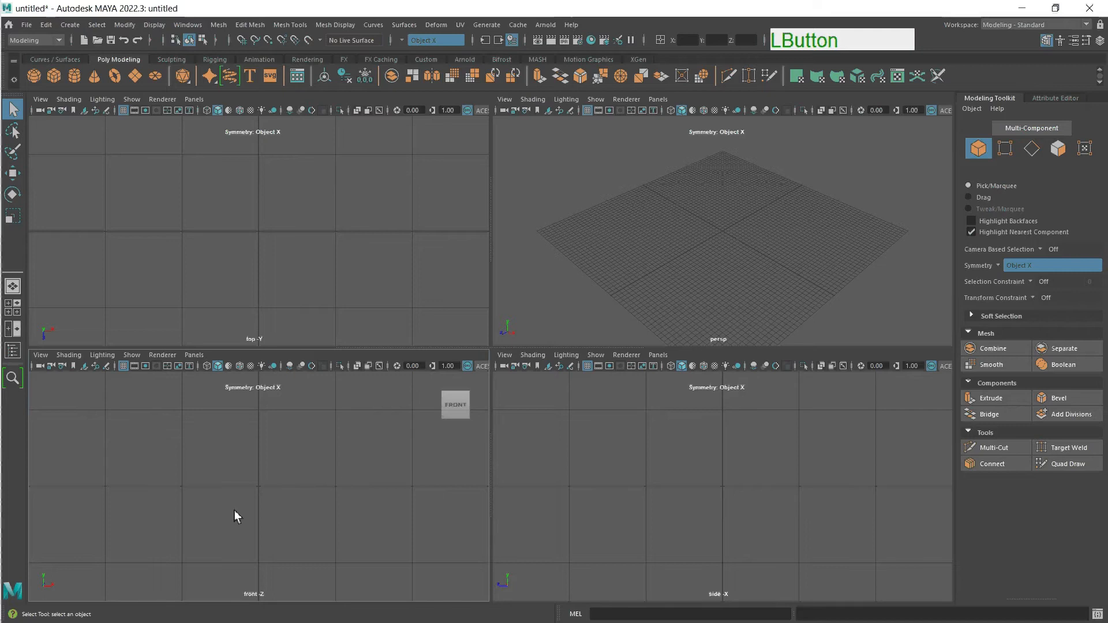
{"action": "left_click", "coordinate": [725, 480]}
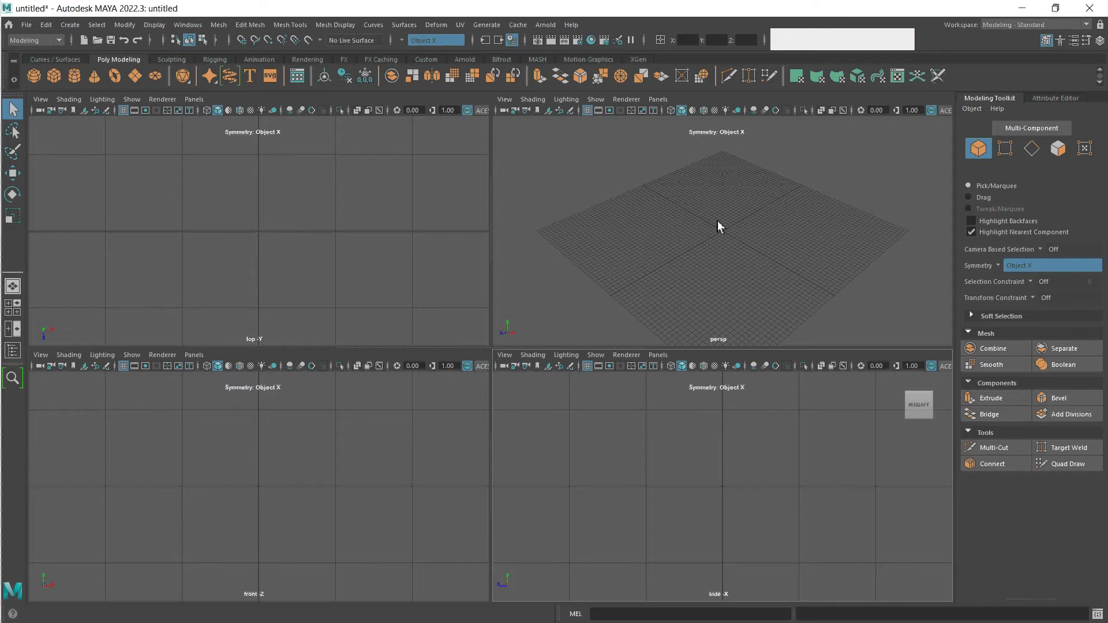
{"action": "left_click", "coordinate": [999, 265]}
{"action": "left_click", "coordinate": [1034, 271]}
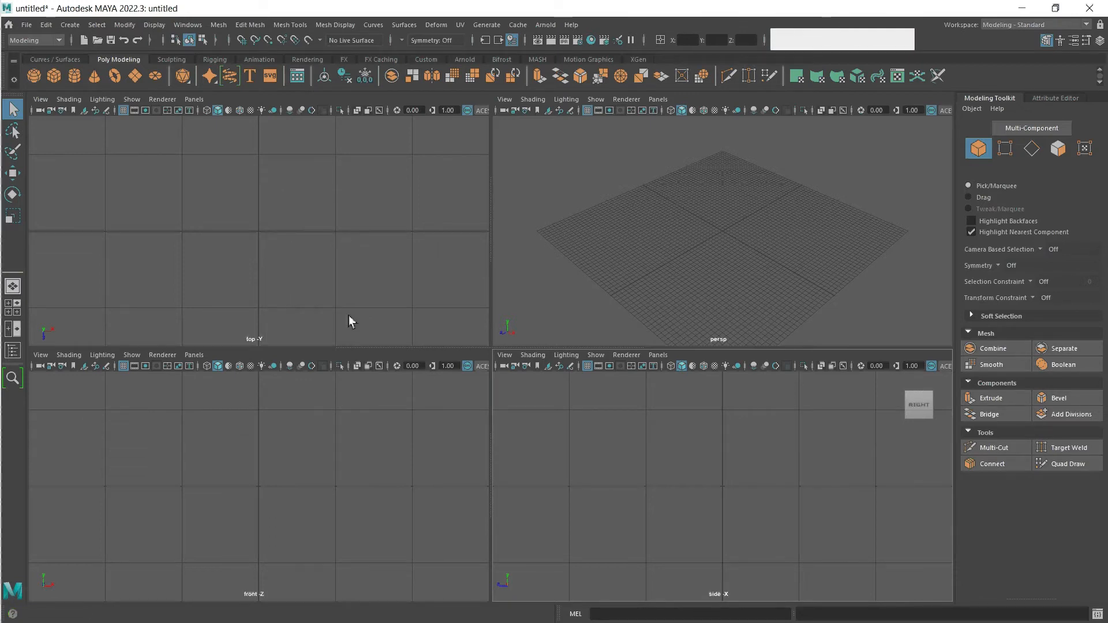
- Import norrisFront.jpg from the maya folder as an image plane in the front view
{"action": "left_click", "coordinate": [295, 437]}
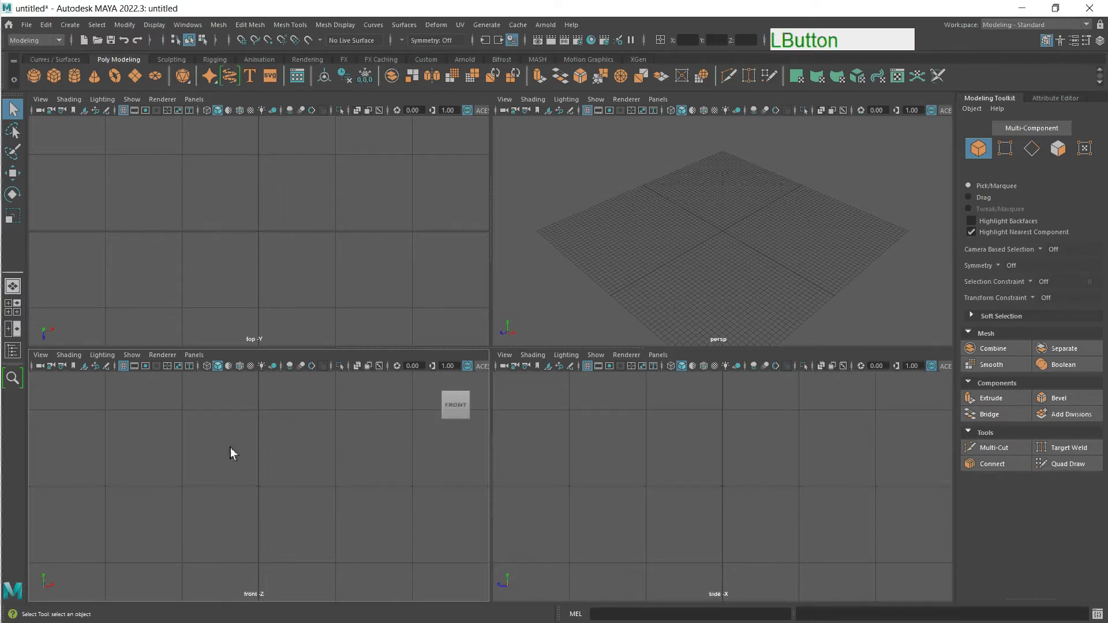
{"action": "left_click", "coordinate": [40, 356]}
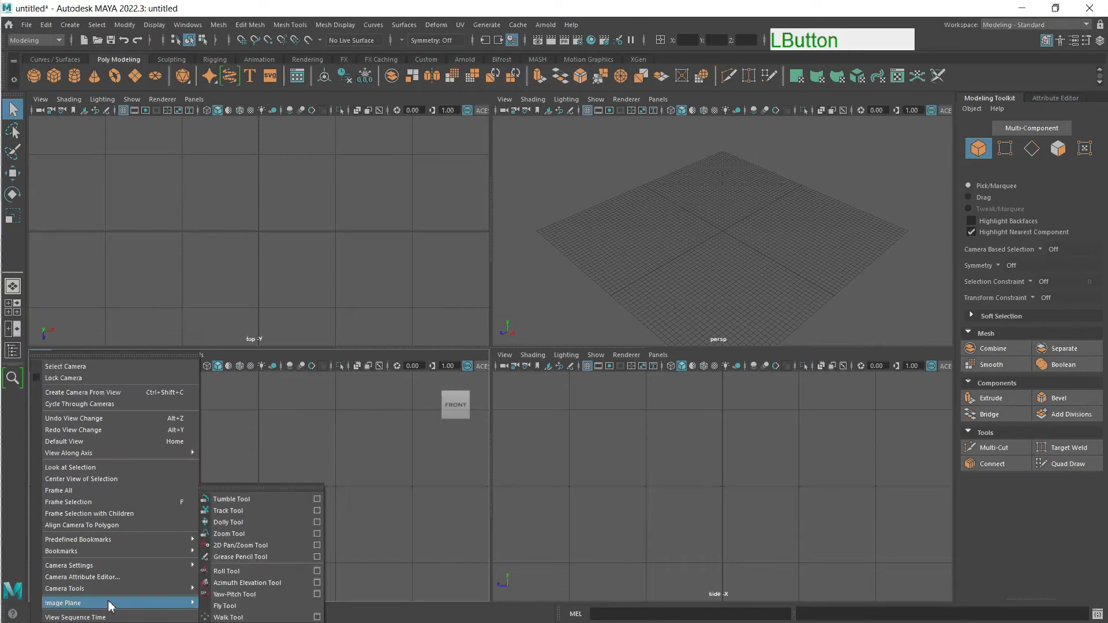
{"action": "mouse_move", "coordinate": [188, 609]}
{"action": "left_click", "coordinate": [248, 596]}
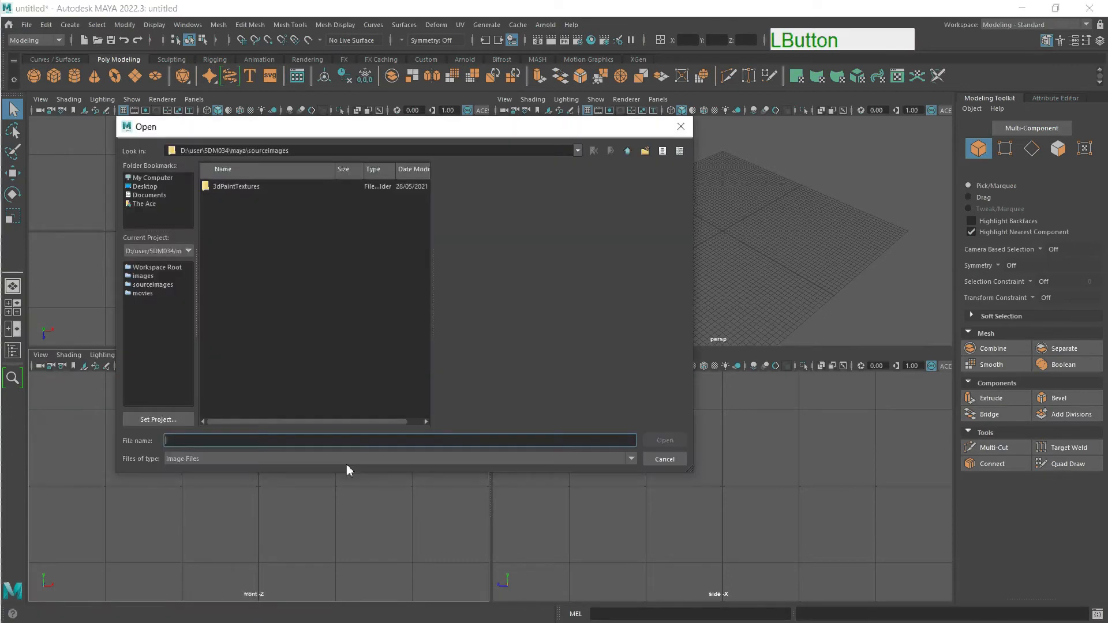
{"action": "left_click", "coordinate": [628, 151]}
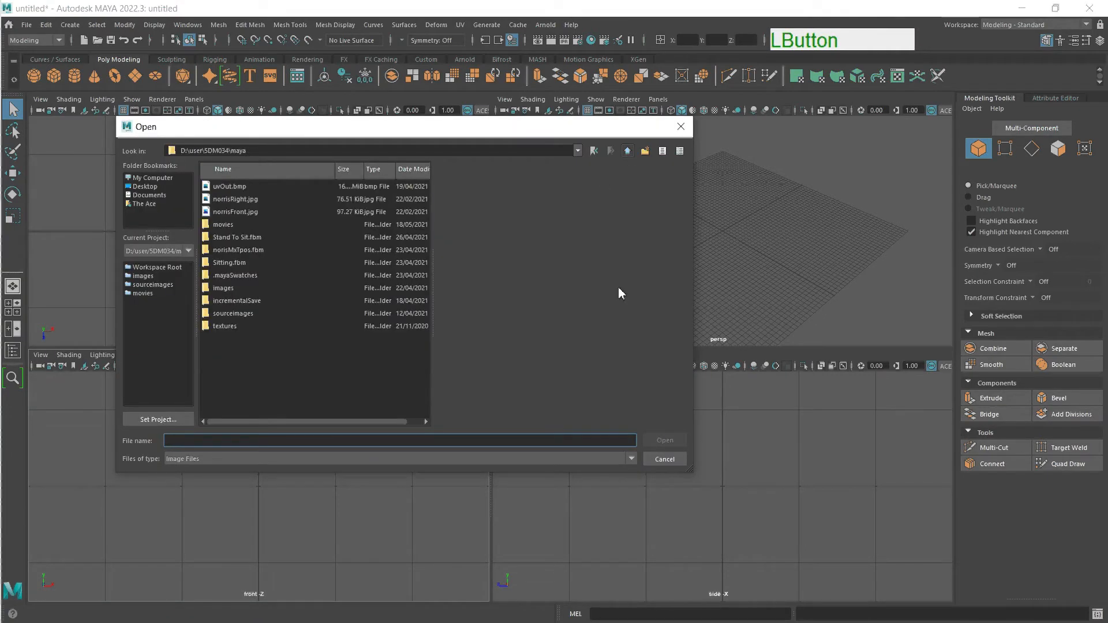
{"action": "double_click", "coordinate": [207, 213]}
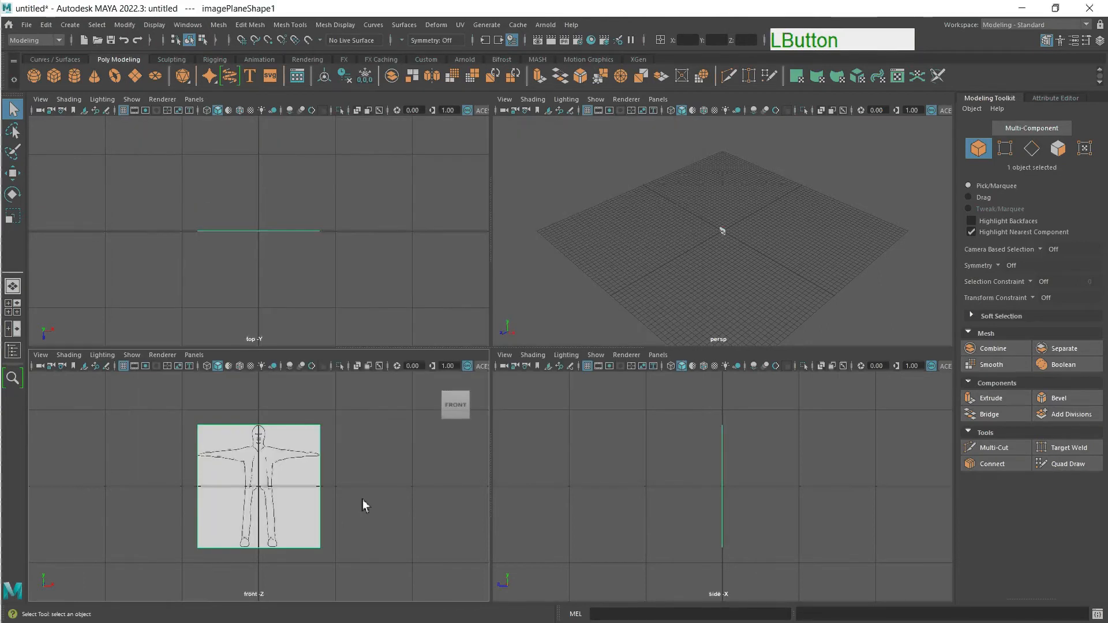
- Examine the front reference image at different zoom levels in the front view
{"action": "scroll", "coordinate": [279, 485], "scroll_direction": "up", "scroll_amount": 2}
{"action": "scroll", "coordinate": [279, 482], "scroll_direction": "down", "scroll_amount": 4}
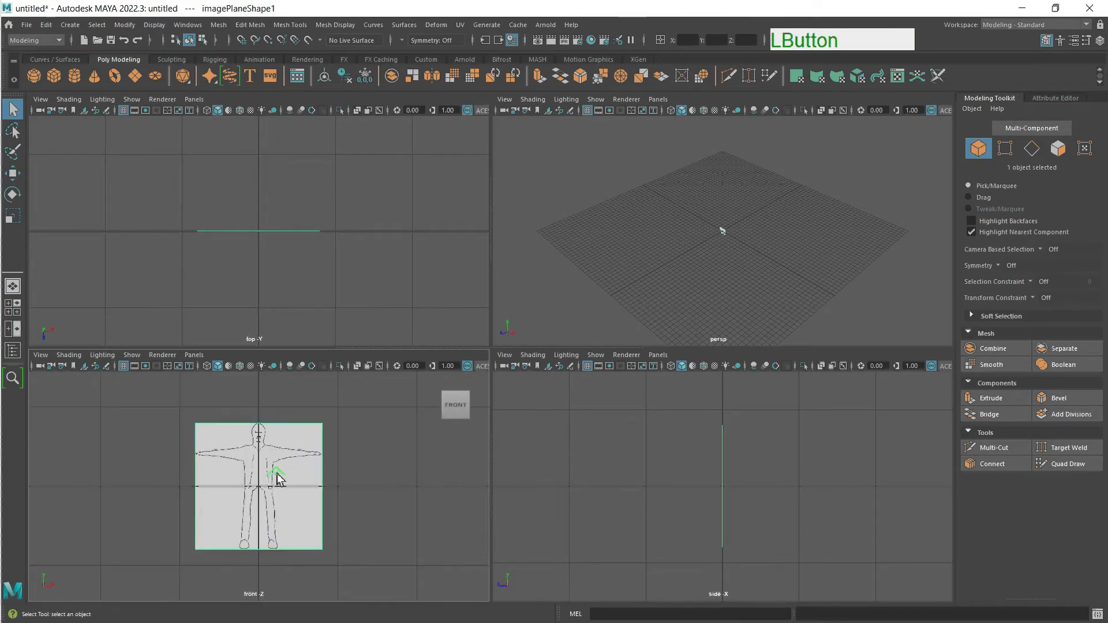
{"action": "scroll", "coordinate": [279, 479], "scroll_direction": "up", "scroll_amount": 3}
{"action": "scroll", "coordinate": [279, 478], "scroll_direction": "down", "scroll_amount": 4}
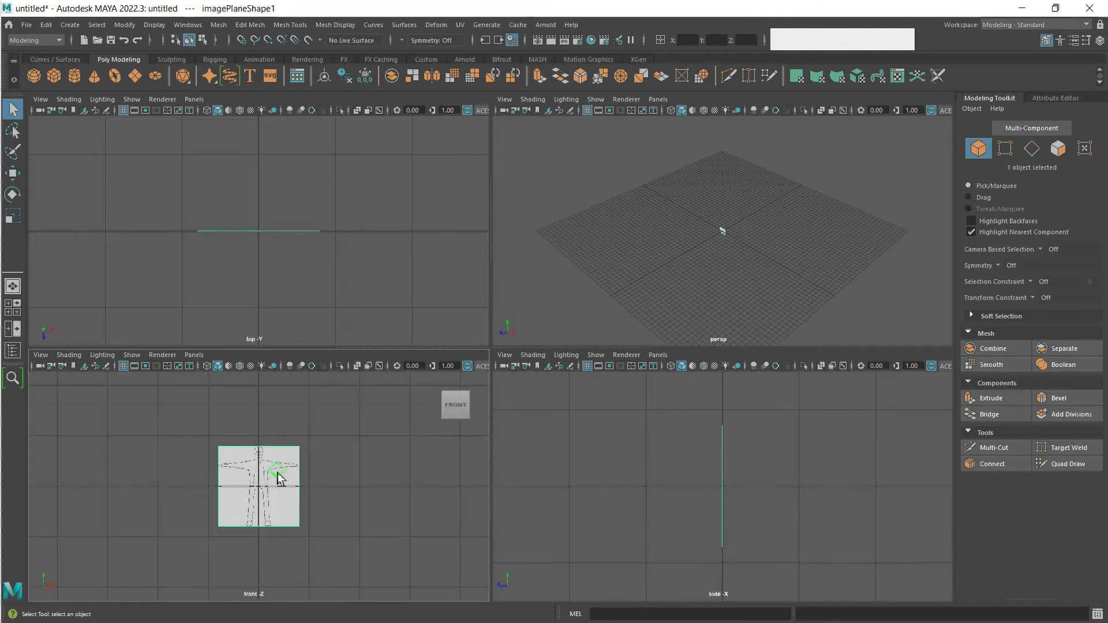
{"action": "scroll", "coordinate": [280, 477], "scroll_direction": "up", "scroll_amount": 4}
{"action": "scroll", "coordinate": [279, 474], "scroll_direction": "down", "scroll_amount": 3}
{"action": "scroll", "coordinate": [279, 474], "scroll_direction": "up", "scroll_amount": 4}
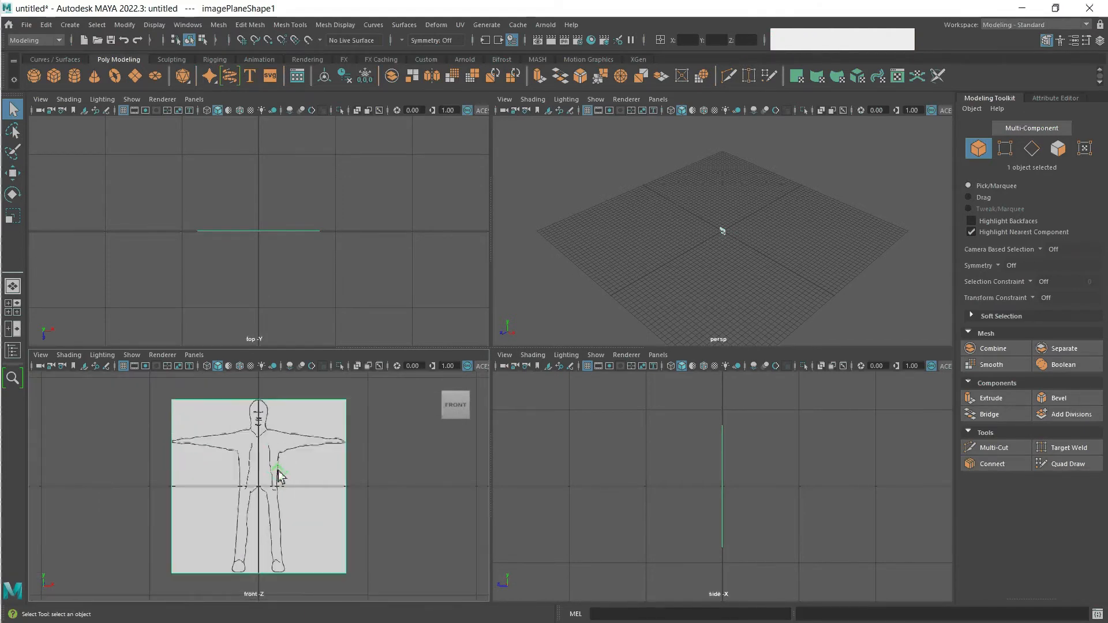
{"action": "scroll", "coordinate": [279, 477], "scroll_direction": "down", "scroll_amount": 3}
{"action": "scroll", "coordinate": [279, 477], "scroll_direction": "up", "scroll_amount": 3}
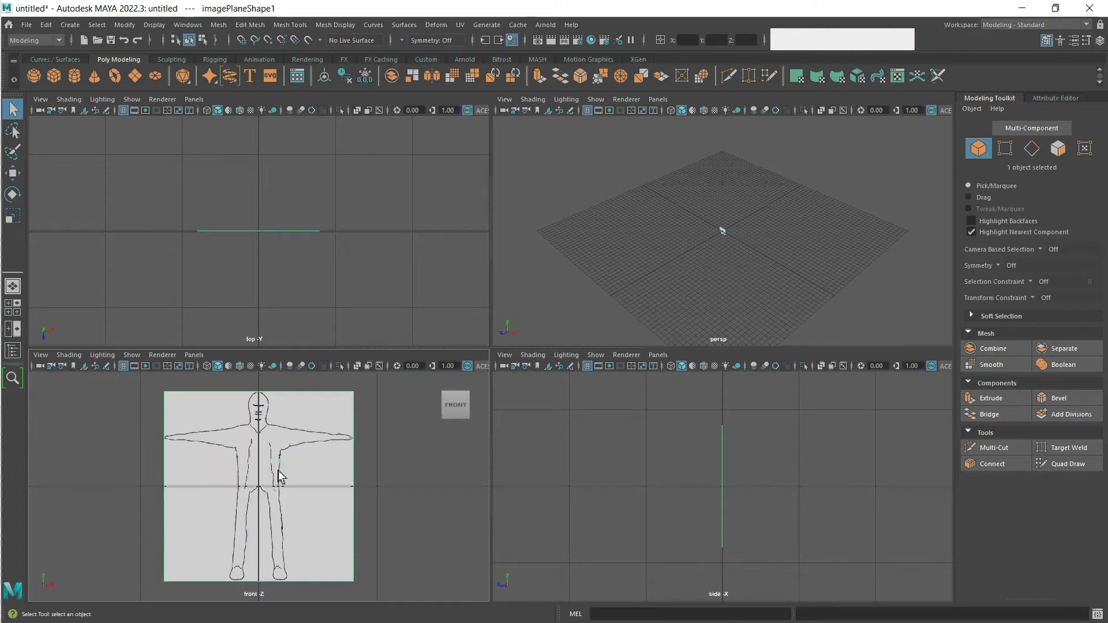
{"action": "scroll", "coordinate": [278, 471], "scroll_direction": "down", "scroll_amount": 3}
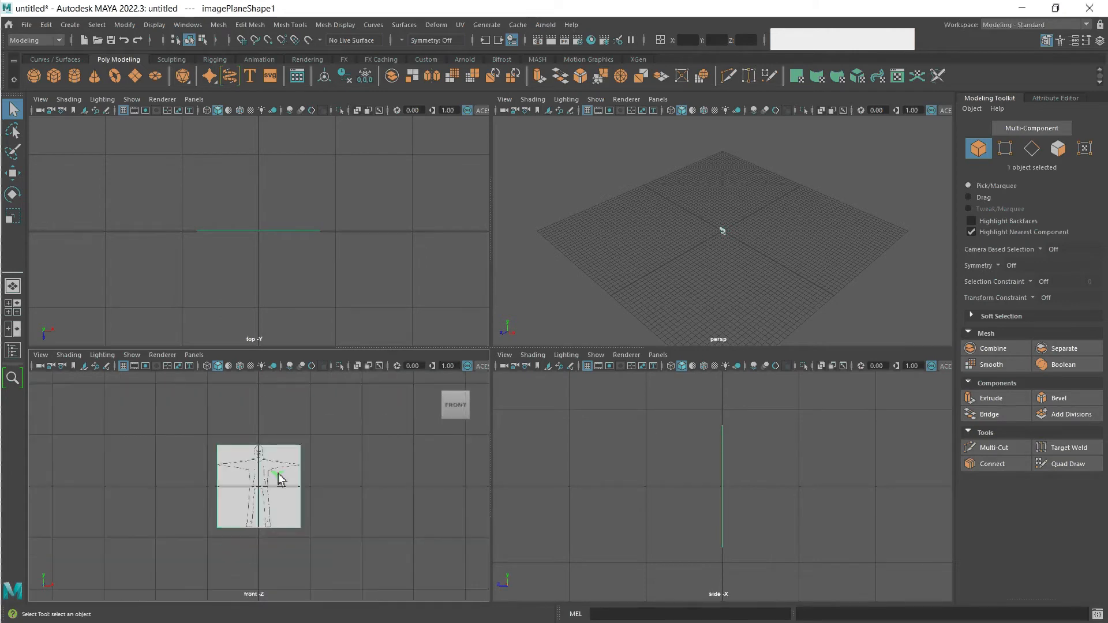
{"action": "scroll", "coordinate": [279, 476], "scroll_direction": "up", "scroll_amount": 3}
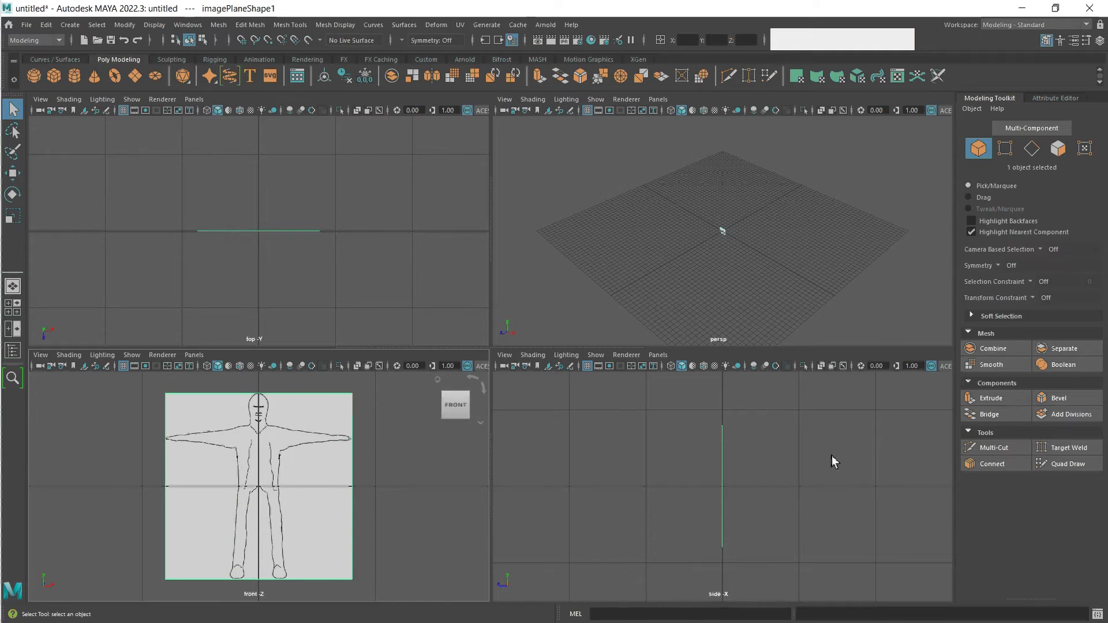
- Import norrisRight.jpg from the maya folder as an image plane in the side view
{"action": "left_click", "coordinate": [825, 425]}
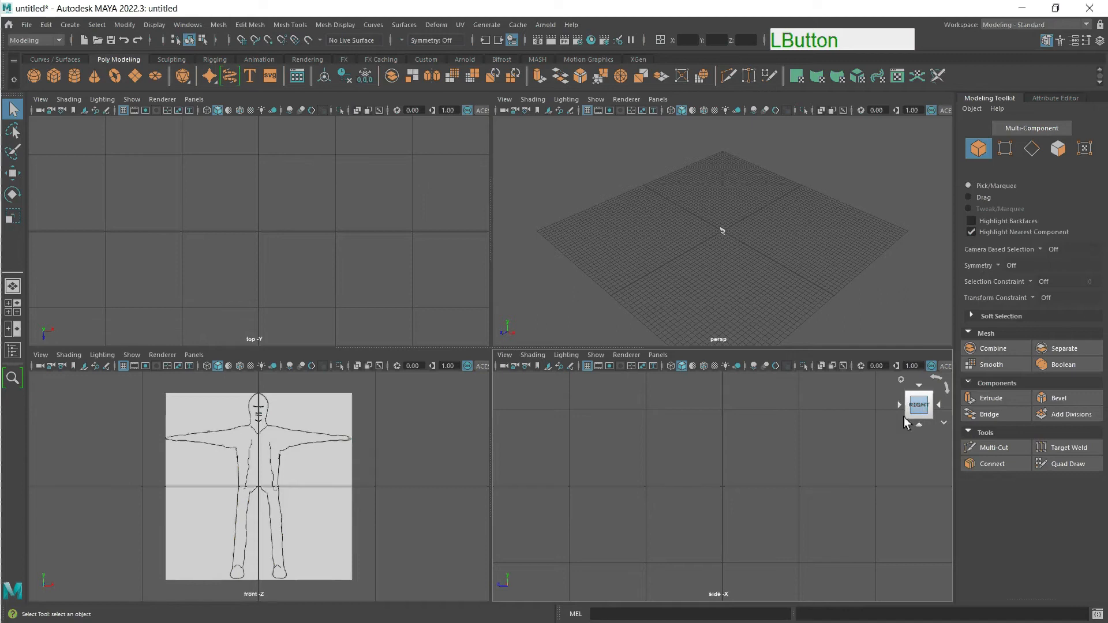
{"action": "left_click", "coordinate": [505, 355]}
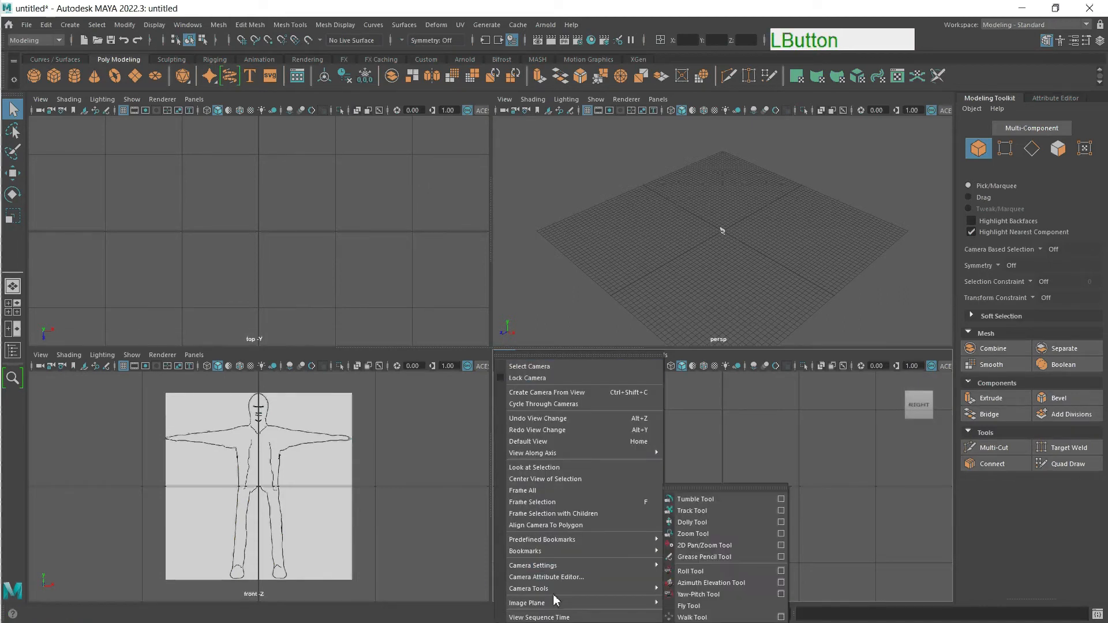
{"action": "mouse_move", "coordinate": [629, 602]}
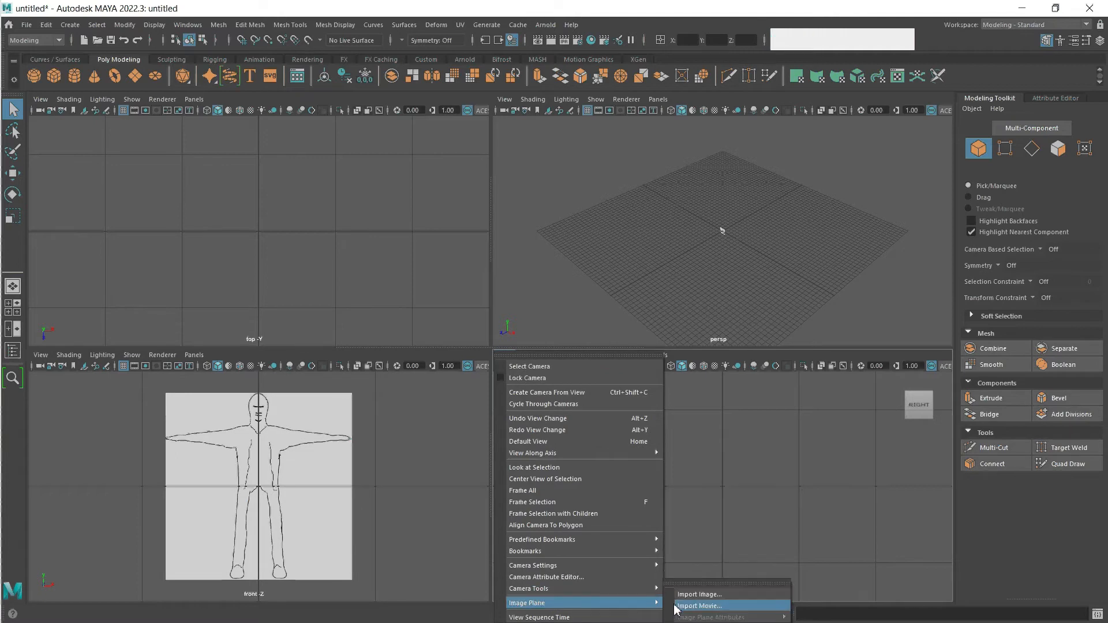
{"action": "left_click", "coordinate": [692, 595]}
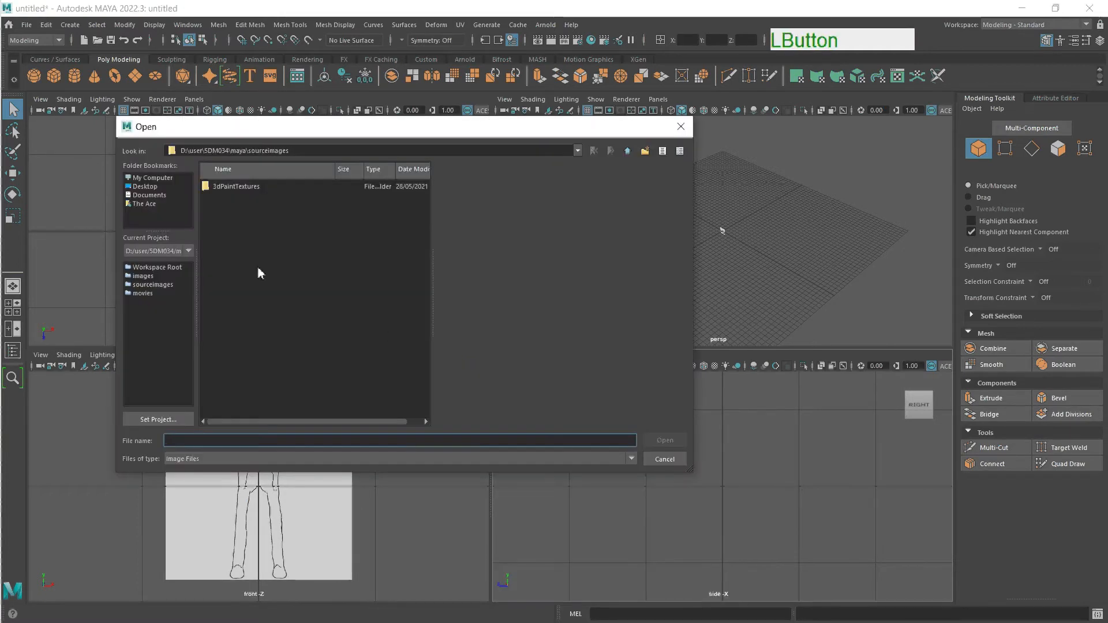
{"action": "left_click", "coordinate": [628, 151]}
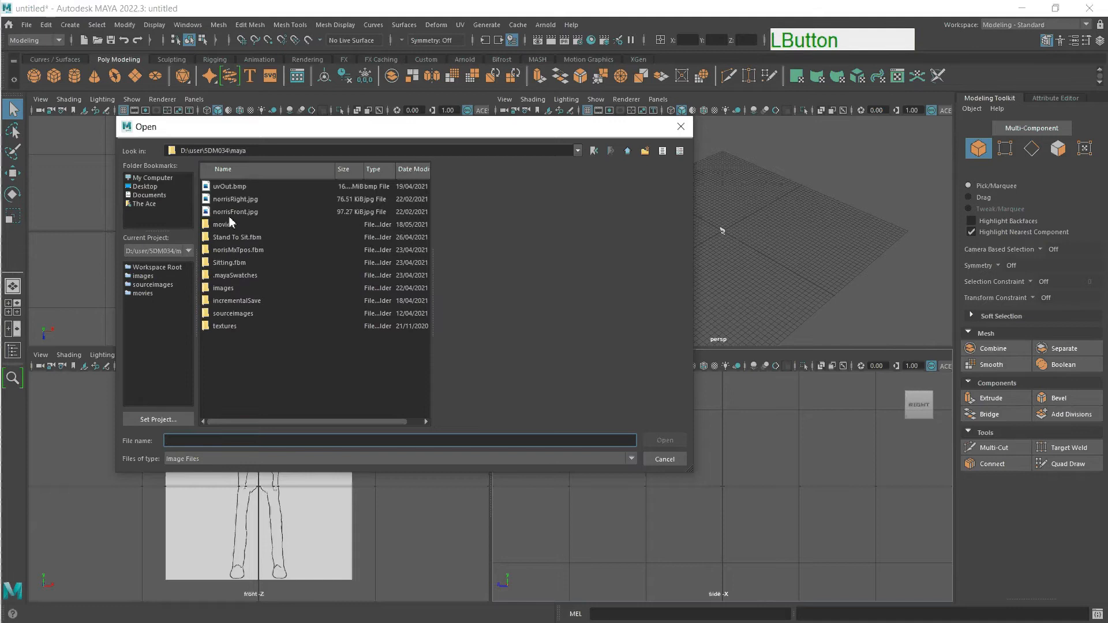
{"action": "left_click", "coordinate": [209, 200]}
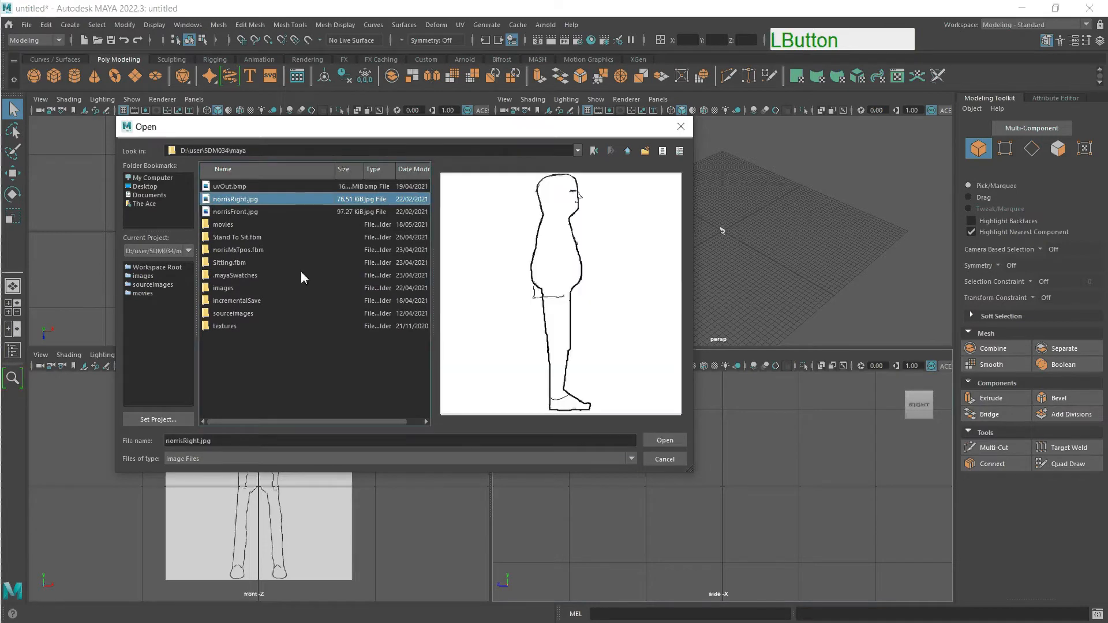
{"action": "left_click", "coordinate": [664, 441]}
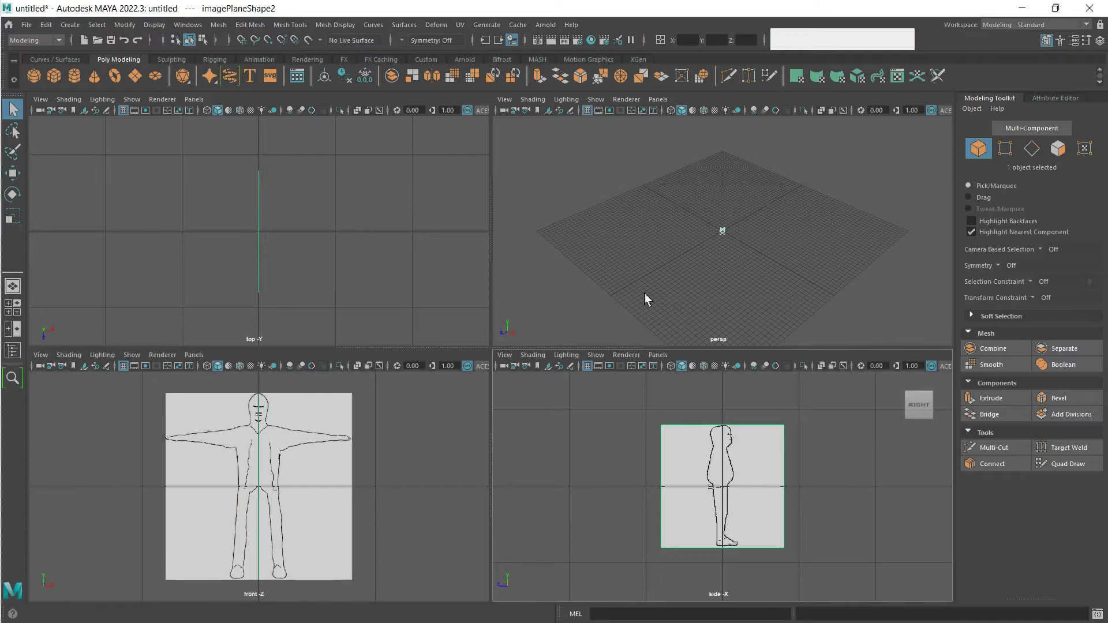
- Open the Outliner to list the scene's objects
{"action": "left_click", "coordinate": [187, 26]}
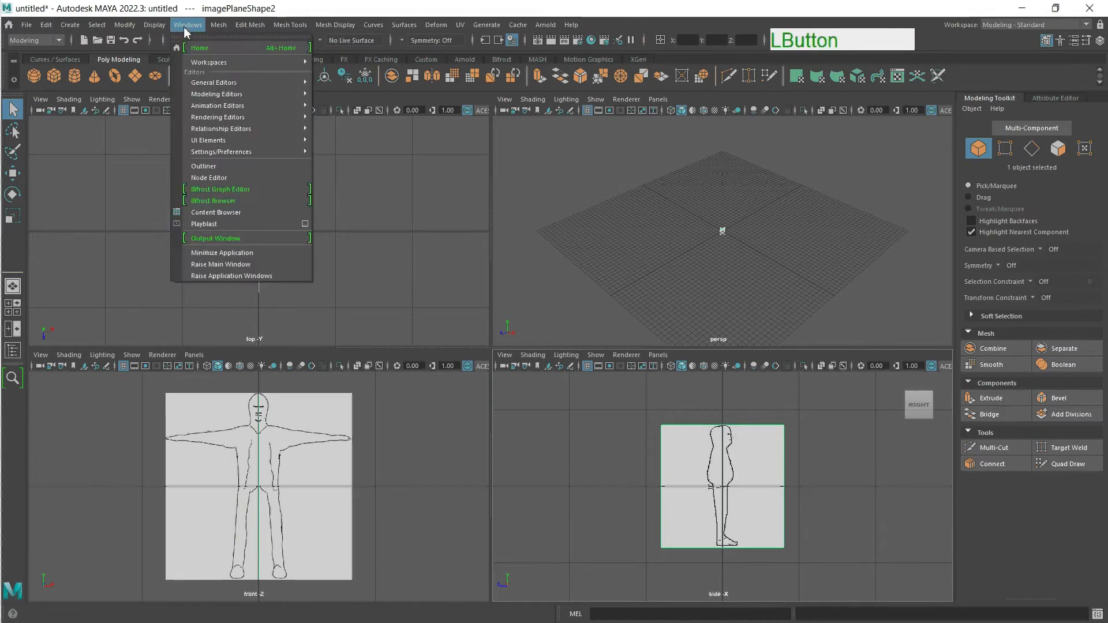
{"action": "mouse_move", "coordinate": [239, 86]}
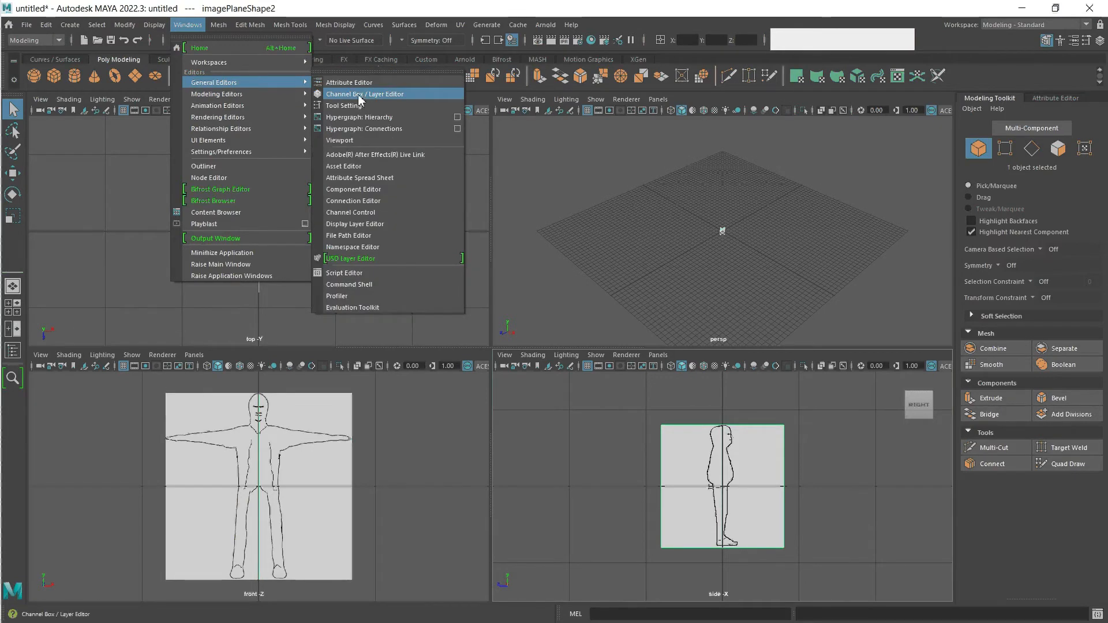
{"action": "left_click", "coordinate": [197, 166]}
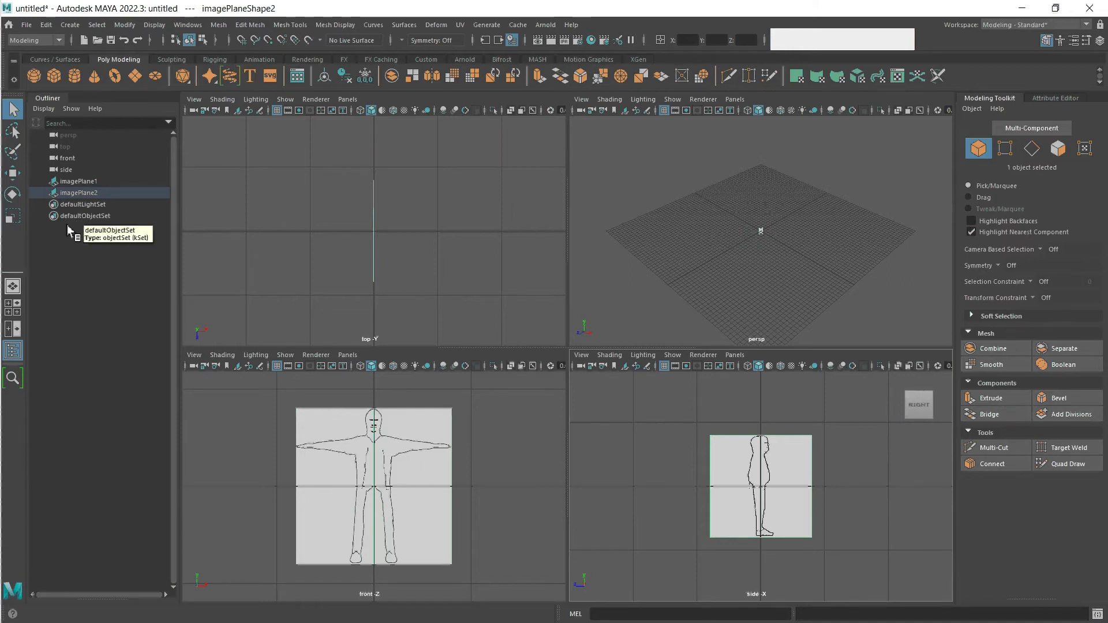
- Select the front image plane and inspect both intersecting reference planes in the perspective view, including straight from the front
{"action": "left_click", "coordinate": [82, 184]}
{"action": "left_click", "coordinate": [81, 184]}
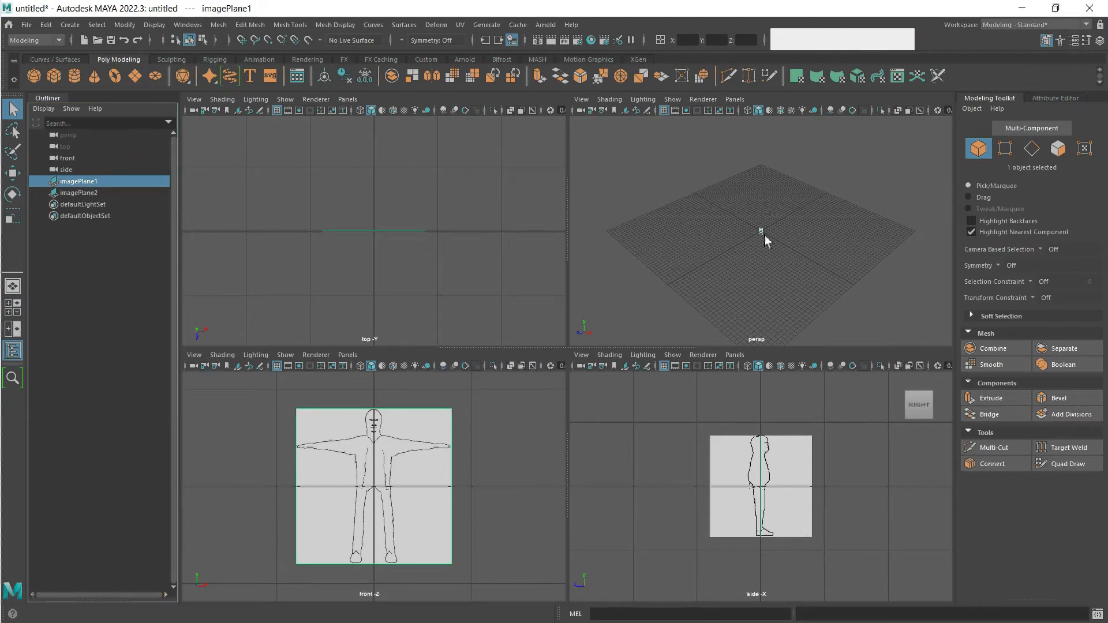
{"action": "scroll", "coordinate": [765, 246], "scroll_direction": "up", "scroll_amount": 10}
{"action": "scroll", "coordinate": [767, 243], "scroll_direction": "up", "scroll_amount": 5}
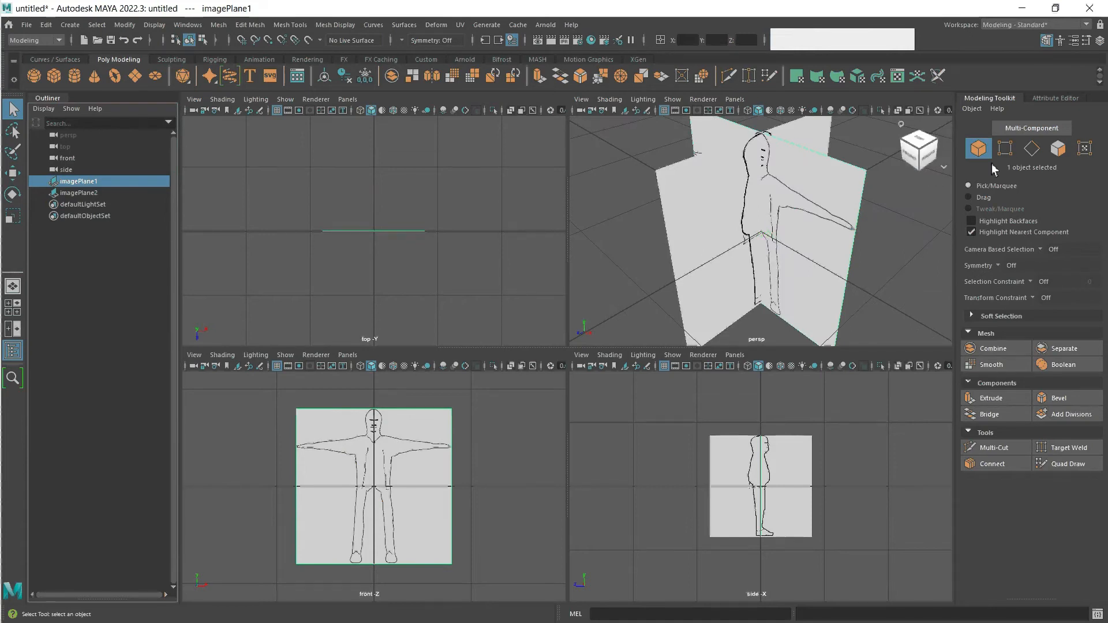
{"action": "left_click", "coordinate": [908, 167]}
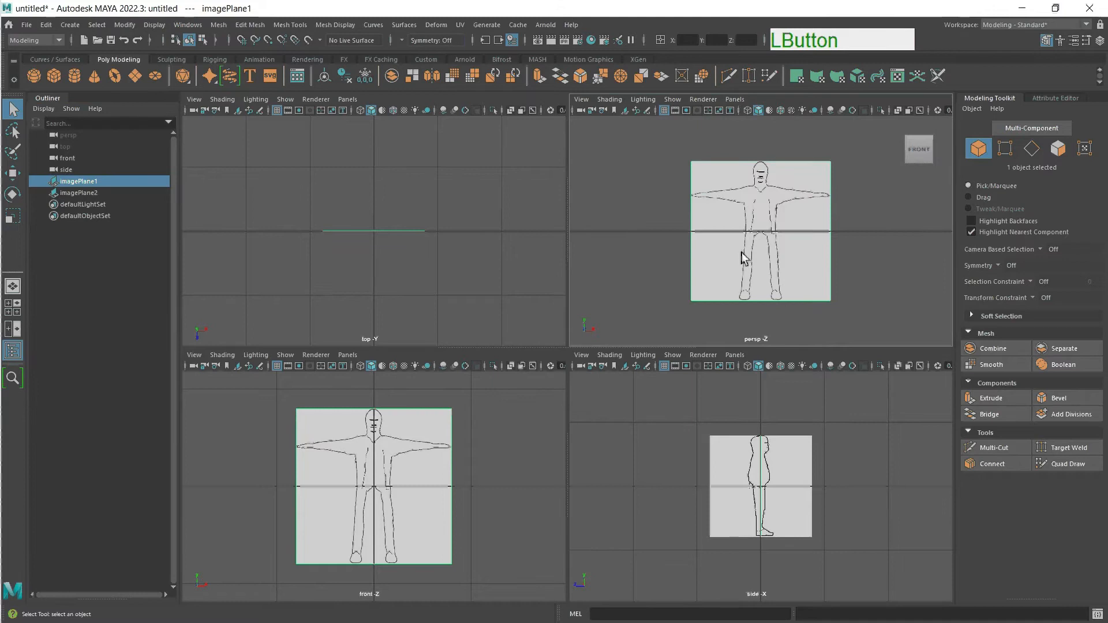
{"action": "left_click", "coordinate": [931, 140]}
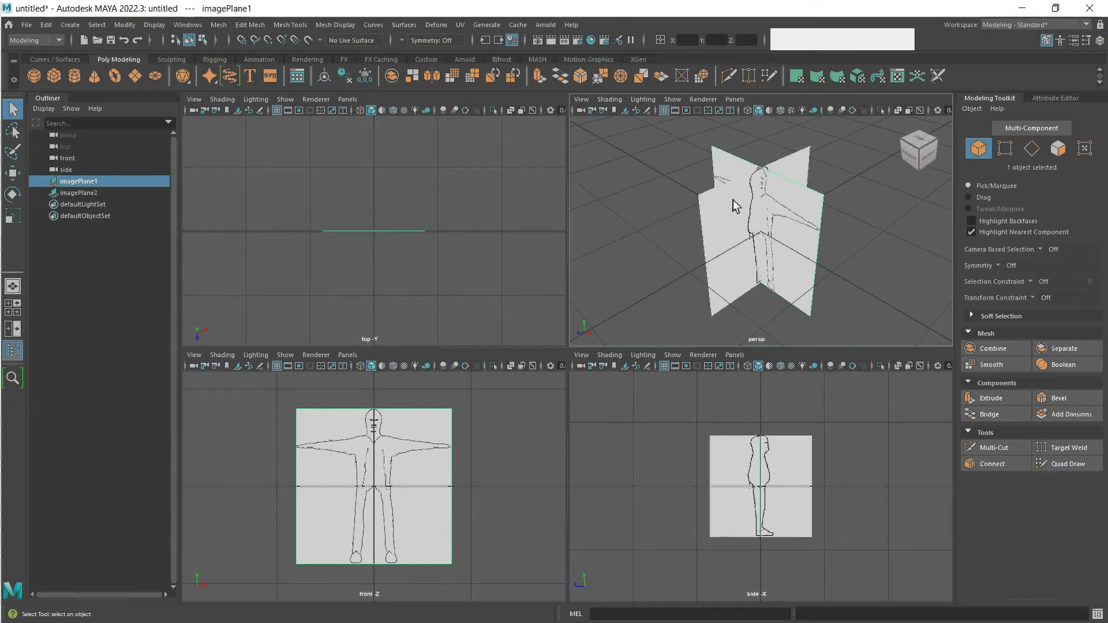
{"action": "left_click", "coordinate": [801, 219]}
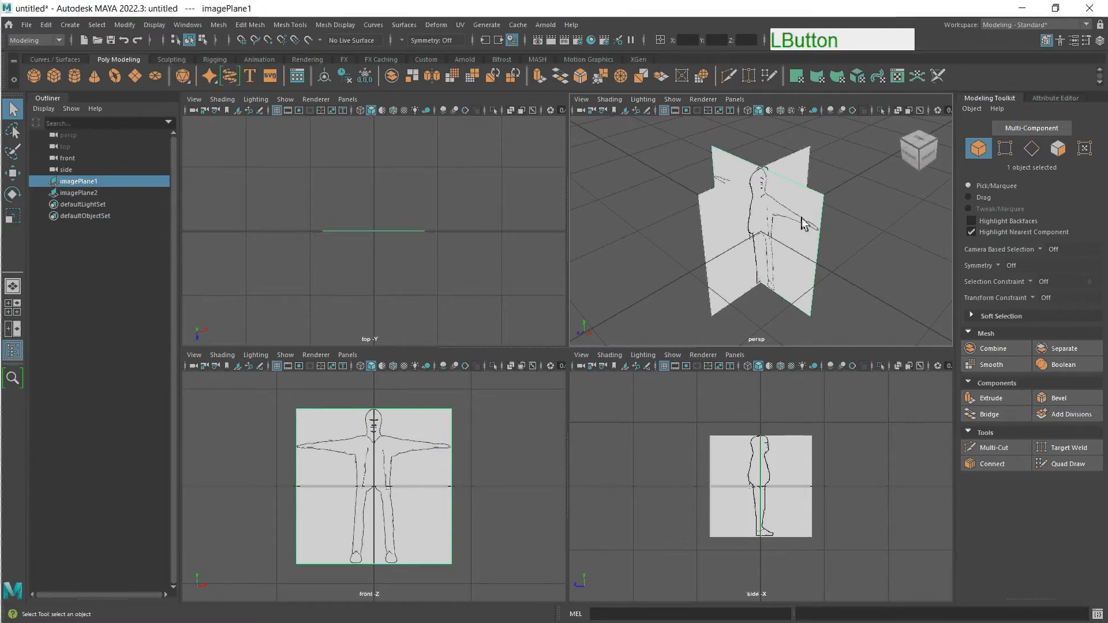
{"action": "middle_click", "coordinate": [806, 202]}
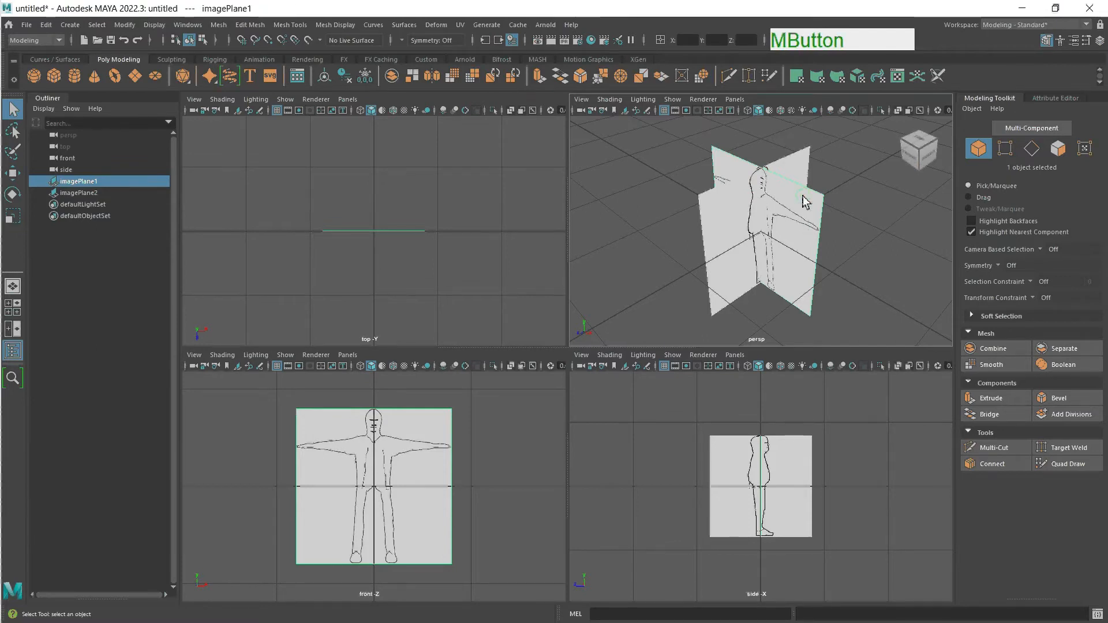
{"action": "right_click", "coordinate": [806, 202]}
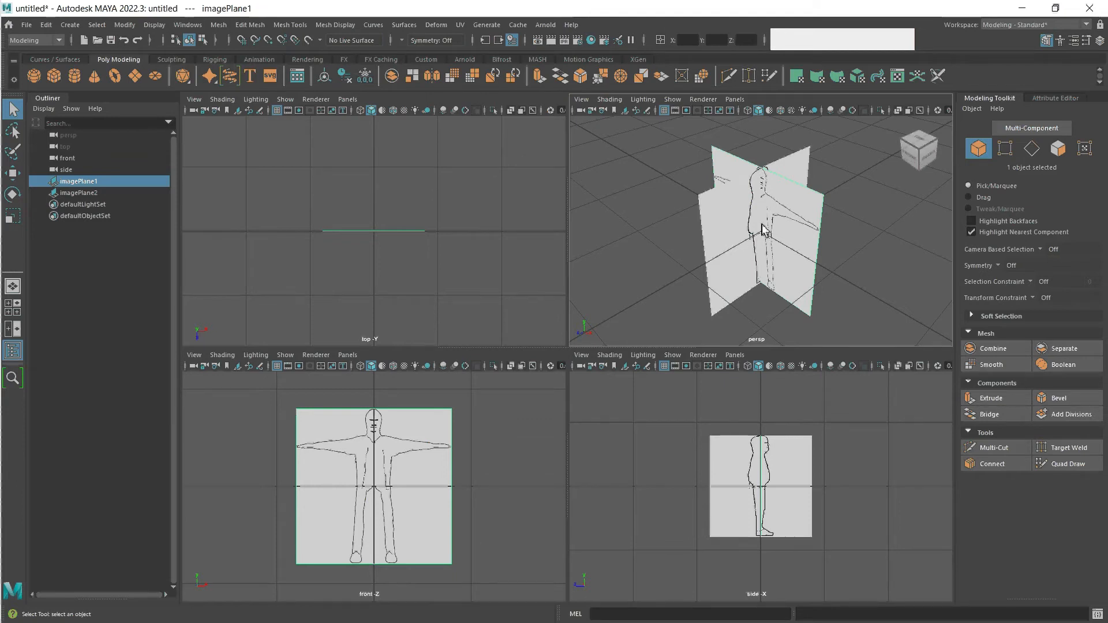
{"action": "scroll", "coordinate": [762, 229], "scroll_direction": "down", "scroll_amount": 4}
{"action": "scroll", "coordinate": [762, 231], "scroll_direction": "up", "scroll_amount": 6}
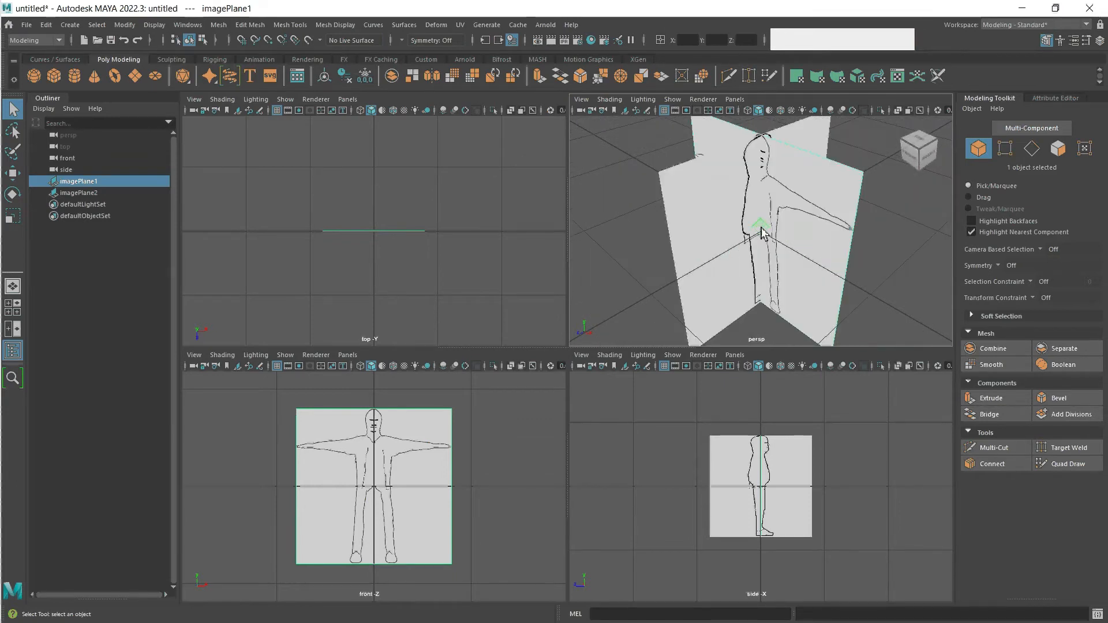
{"action": "scroll", "coordinate": [762, 231], "scroll_direction": "down", "scroll_amount": 3}
{"action": "scroll", "coordinate": [762, 231], "scroll_direction": "up", "scroll_amount": 3}
{"action": "scroll", "coordinate": [762, 231], "scroll_direction": "down", "scroll_amount": 3}
{"action": "scroll", "coordinate": [762, 231], "scroll_direction": "up", "scroll_amount": 3}
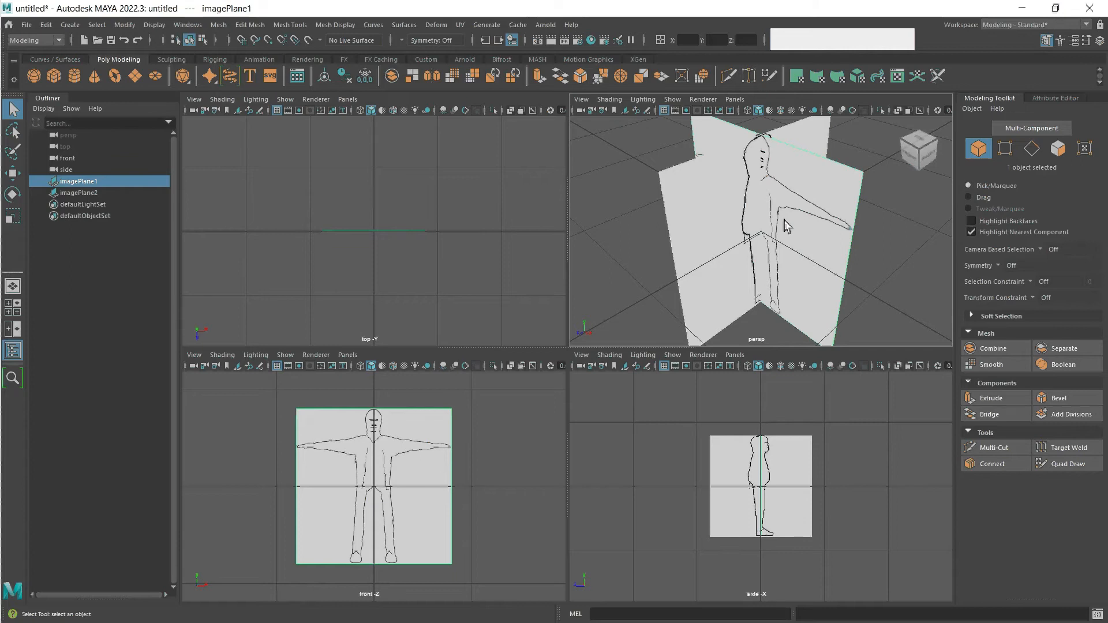
- Move the front image plane back to about -14.14 in Z and the side image plane out to about 6.44 in X
{"action": "key", "text": "w"}
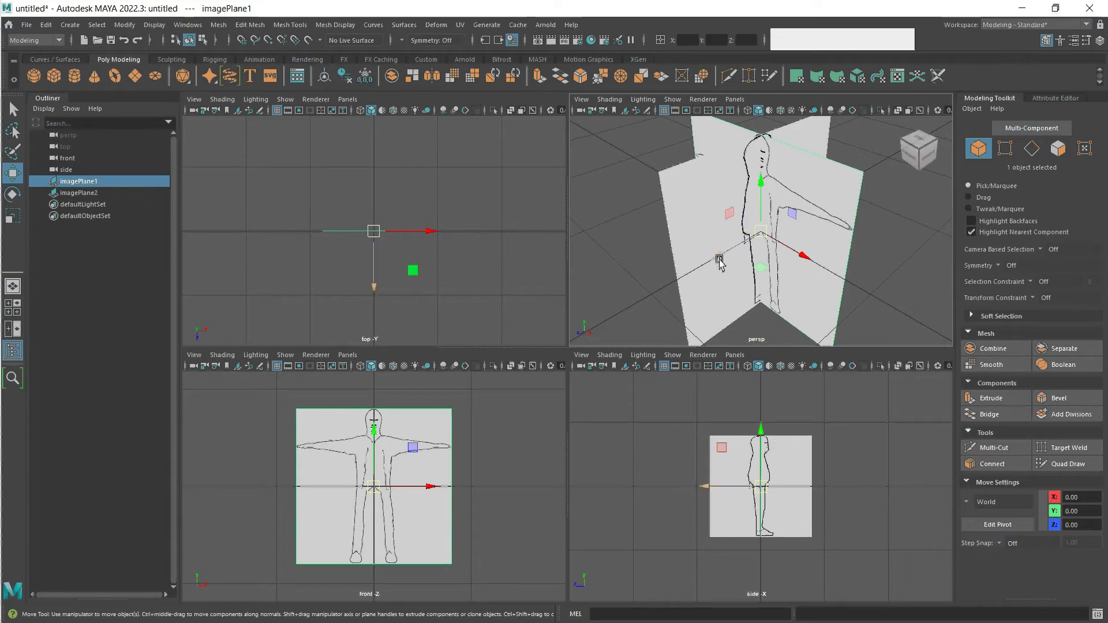
{"action": "left_click_drag", "start_coordinate": [718, 260], "coordinate": [928, 179]}
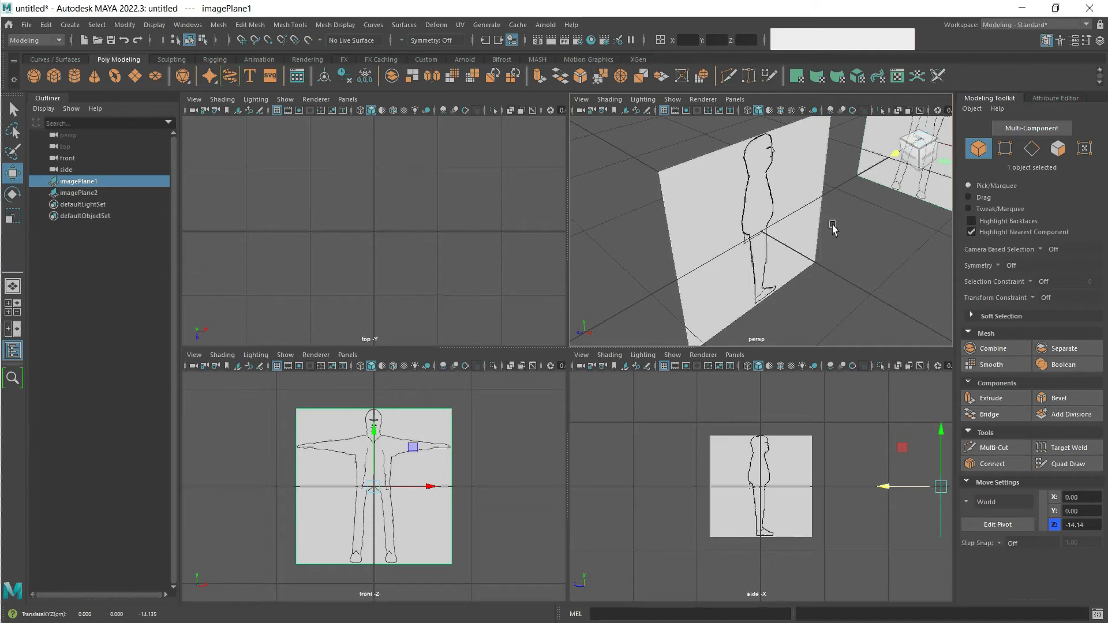
{"action": "left_click", "coordinate": [758, 206]}
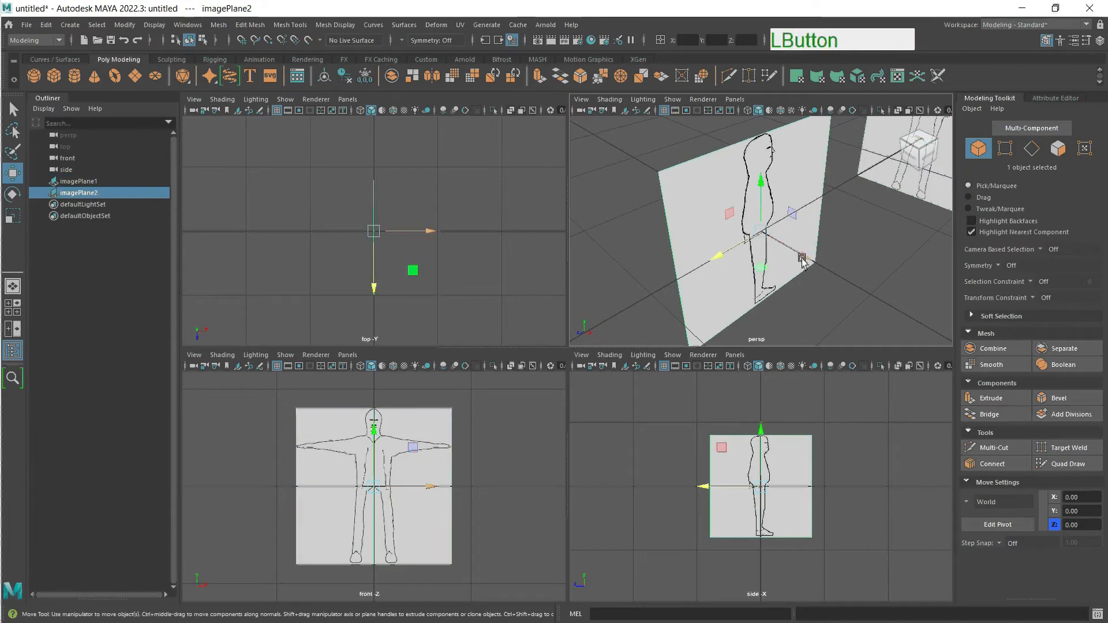
{"action": "left_click_drag", "start_coordinate": [802, 258], "coordinate": [932, 325]}
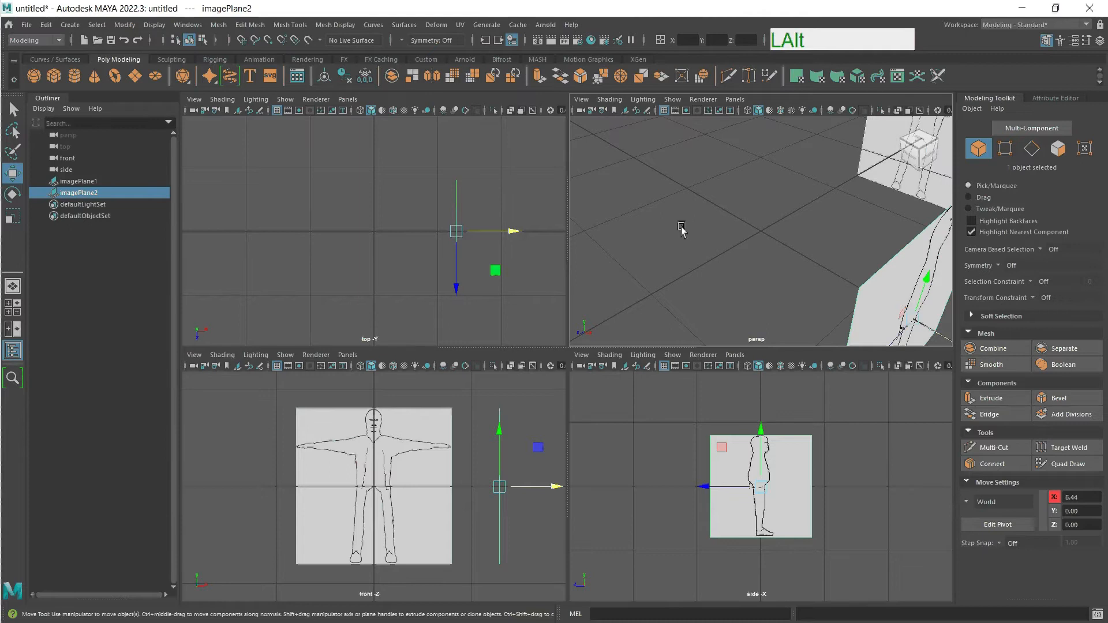
{"action": "left_click_drag", "start_coordinate": [680, 224], "coordinate": [782, 192], "text": "alt"}
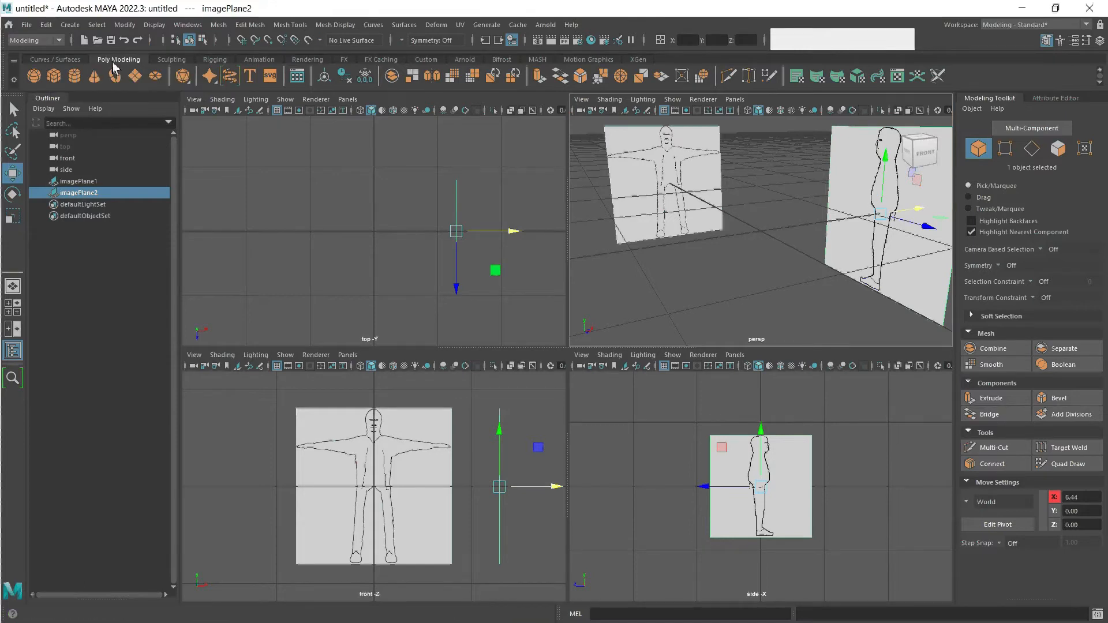
- Create a polygon cube at the origin and select the side image plane again
{"action": "left_click", "coordinate": [56, 81]}
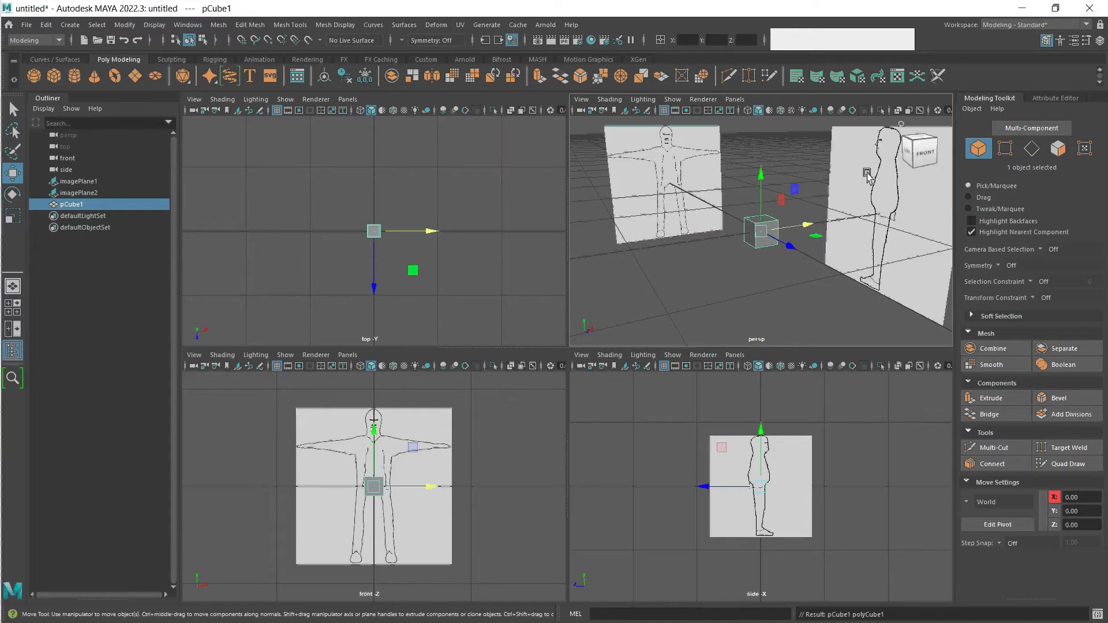
{"action": "left_click", "coordinate": [882, 189]}
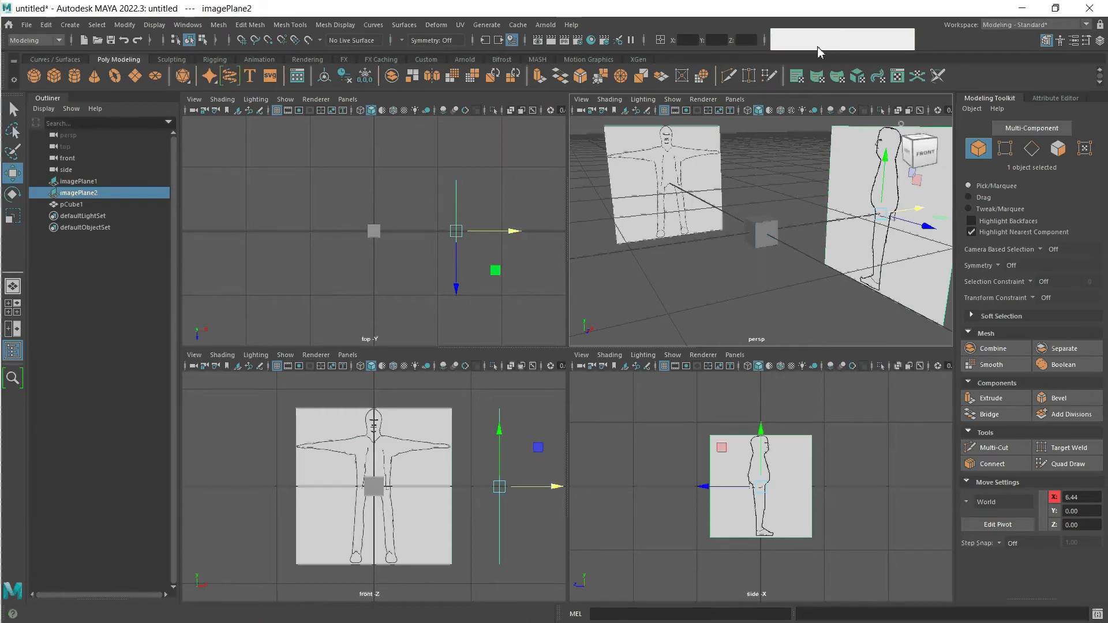
{"action": "key", "text": "e"}
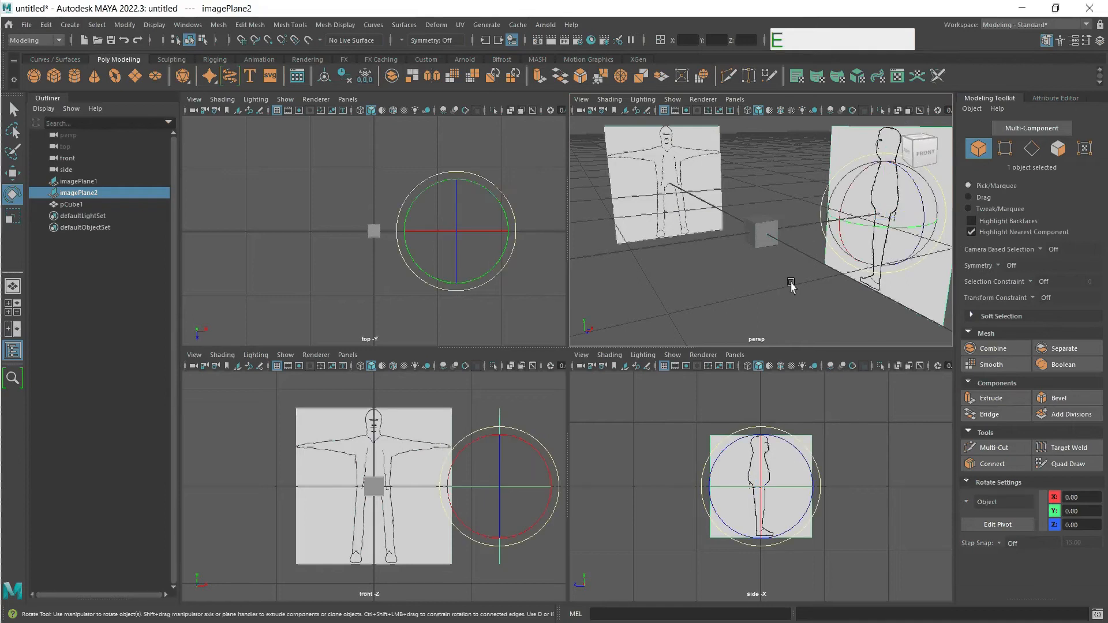
{"action": "left_click", "coordinate": [15, 110]}
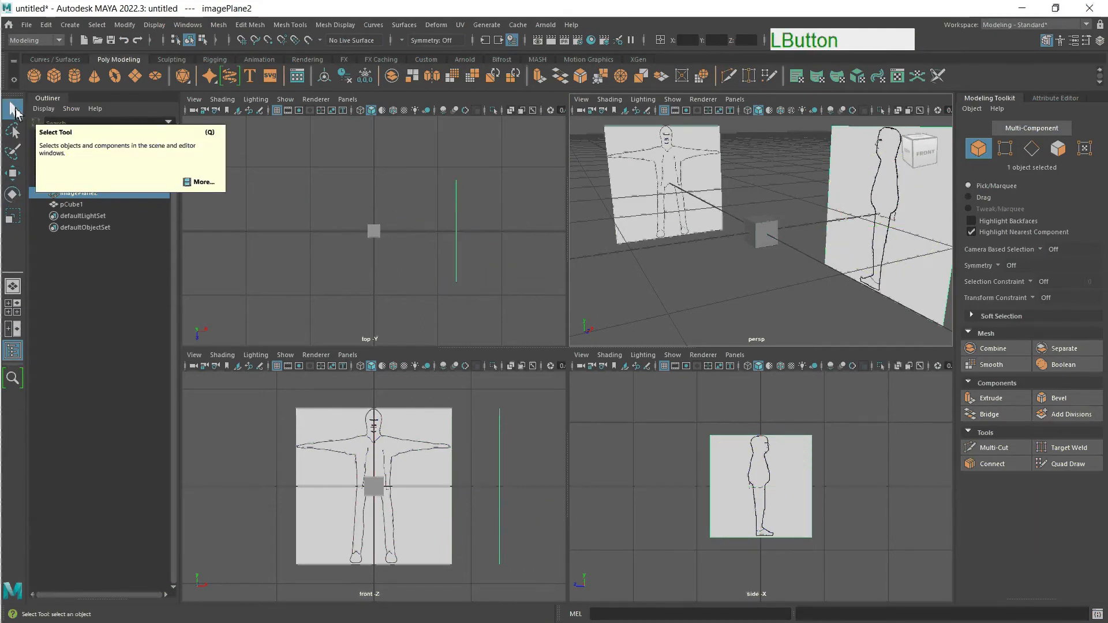
{"action": "left_click", "coordinate": [18, 178]}
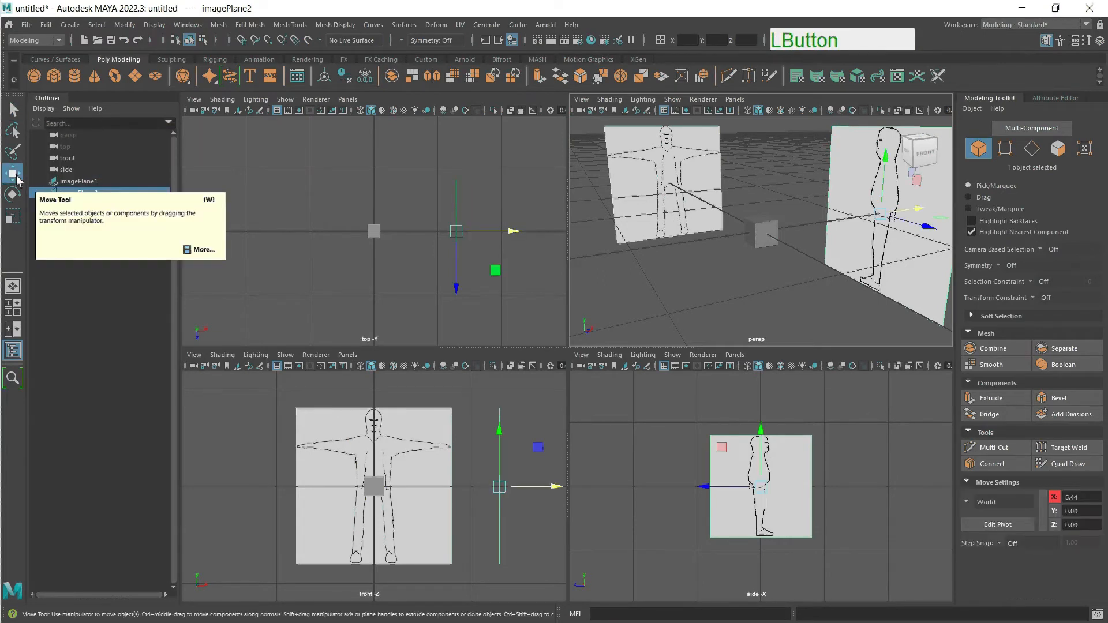
{"action": "left_click", "coordinate": [13, 195]}
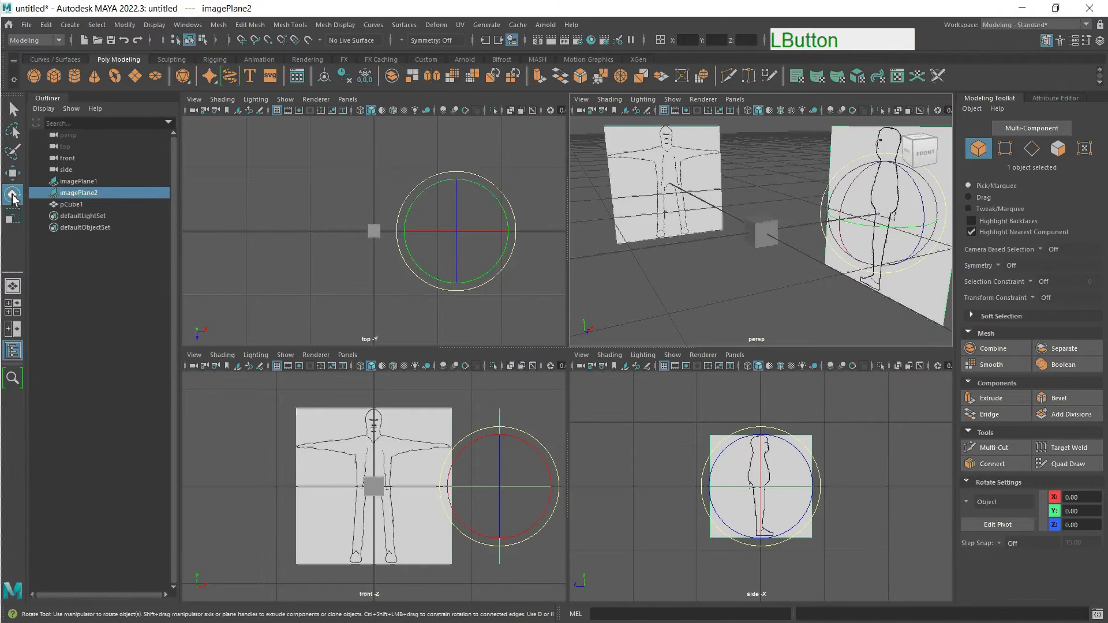
{"action": "left_click", "coordinate": [16, 220]}
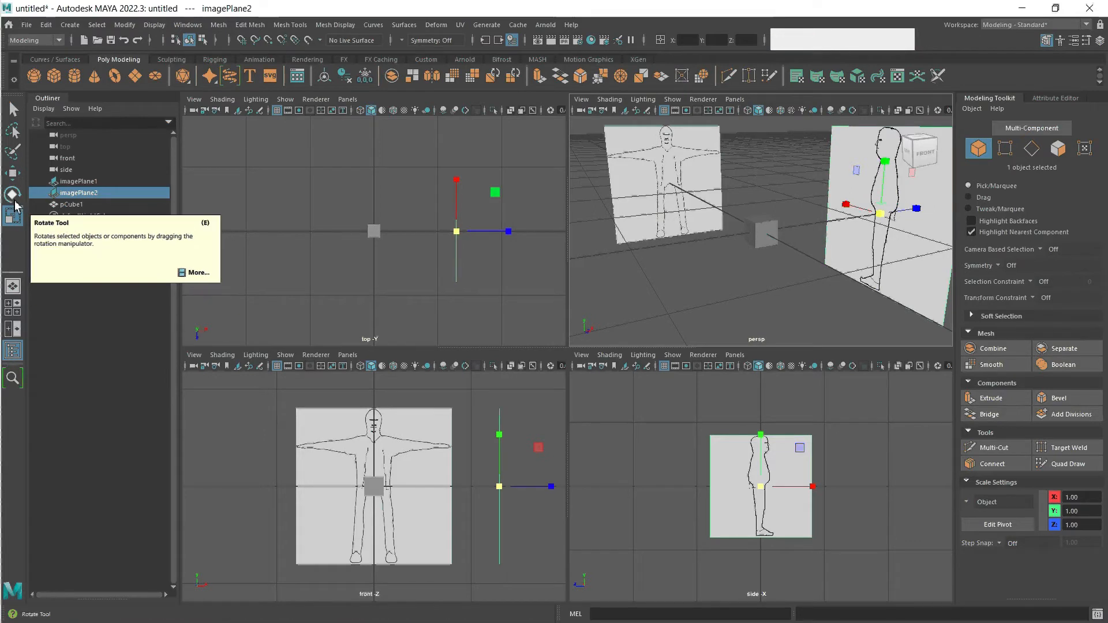
- Rotate the side image plane around its vertical axis to face the opposite way, with Rotate Y set to exactly 270
{"action": "key", "text": "e"}
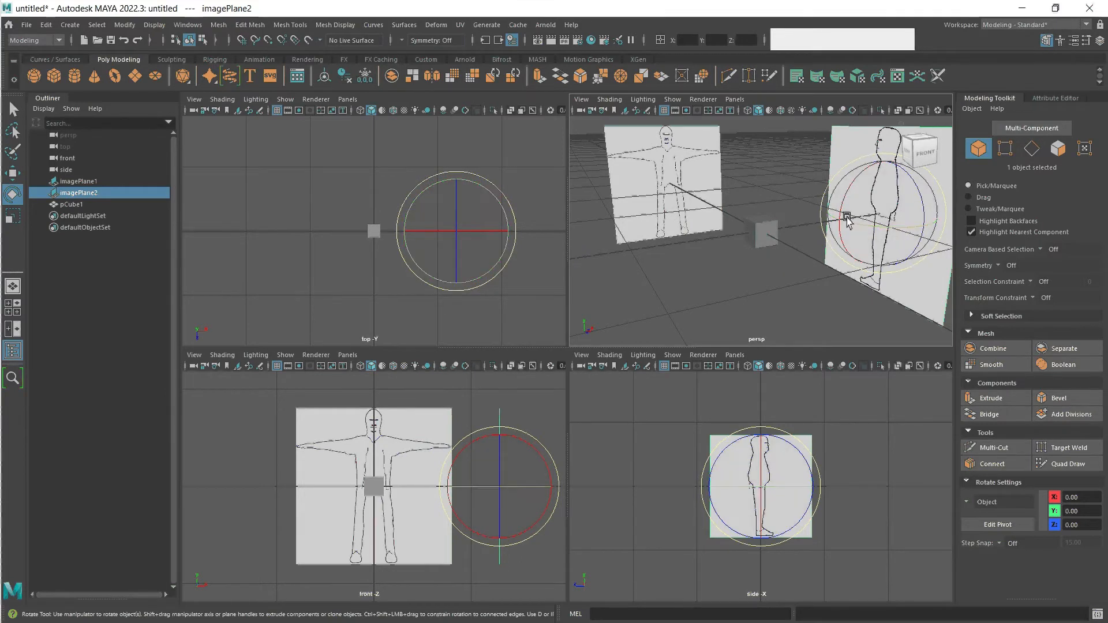
{"action": "left_click_drag", "start_coordinate": [851, 226], "coordinate": [896, 242]}
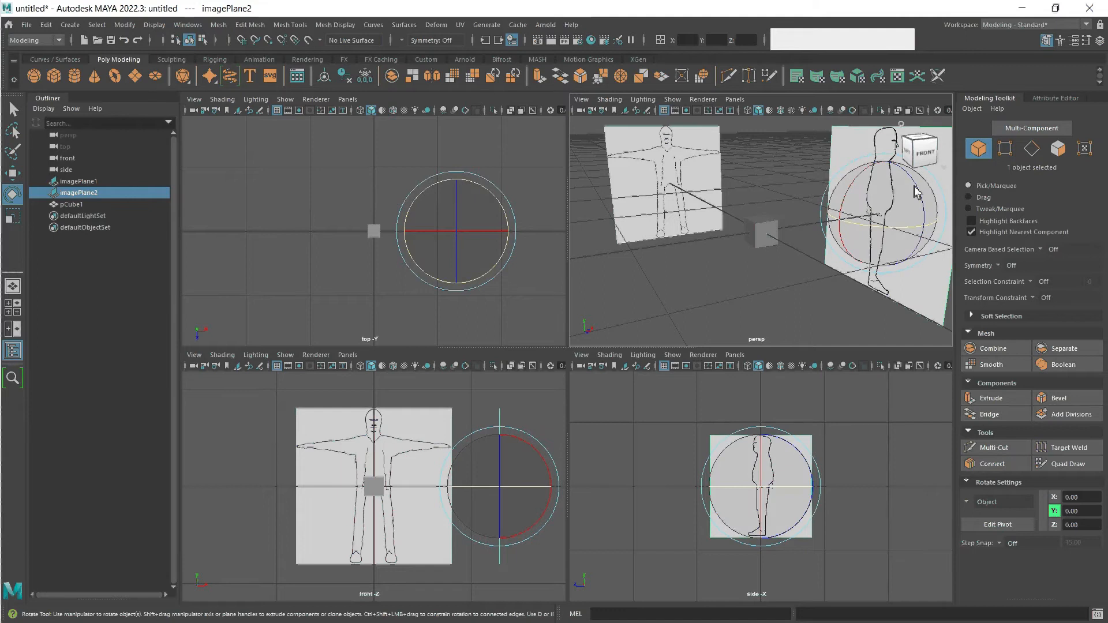
{"action": "left_click", "coordinate": [1101, 45]}
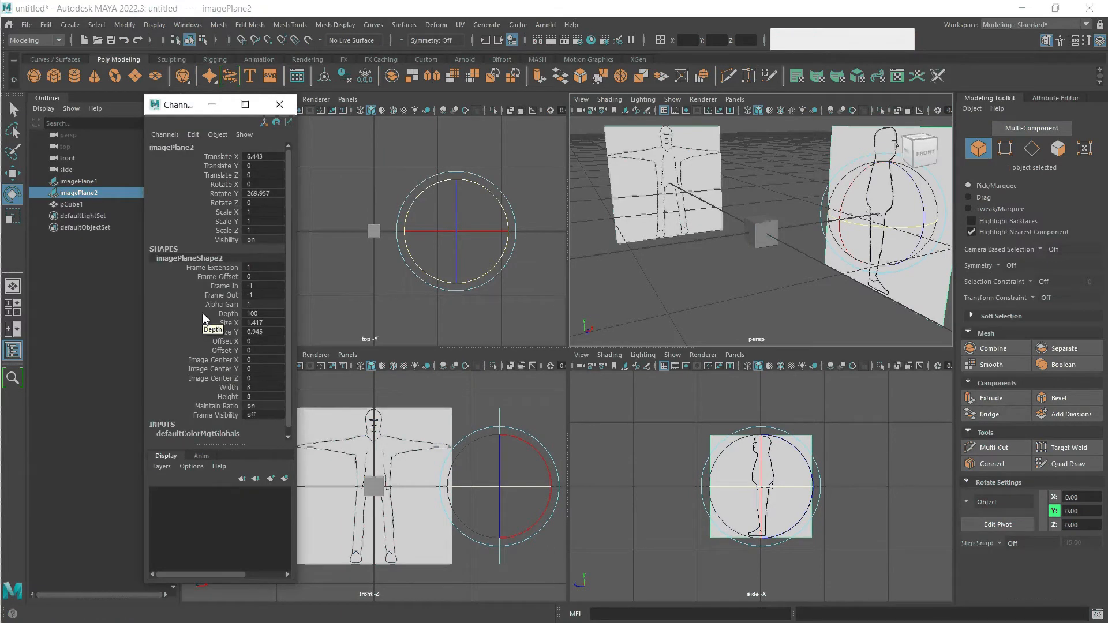
{"action": "left_click", "coordinate": [261, 194]}
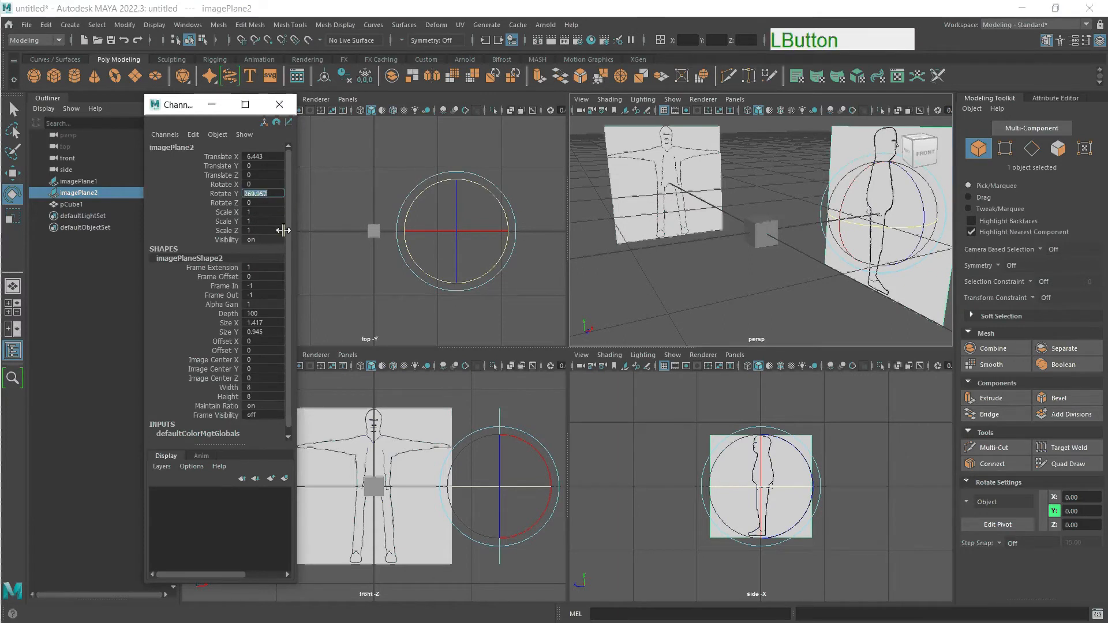
{"action": "type", "text": "27"}
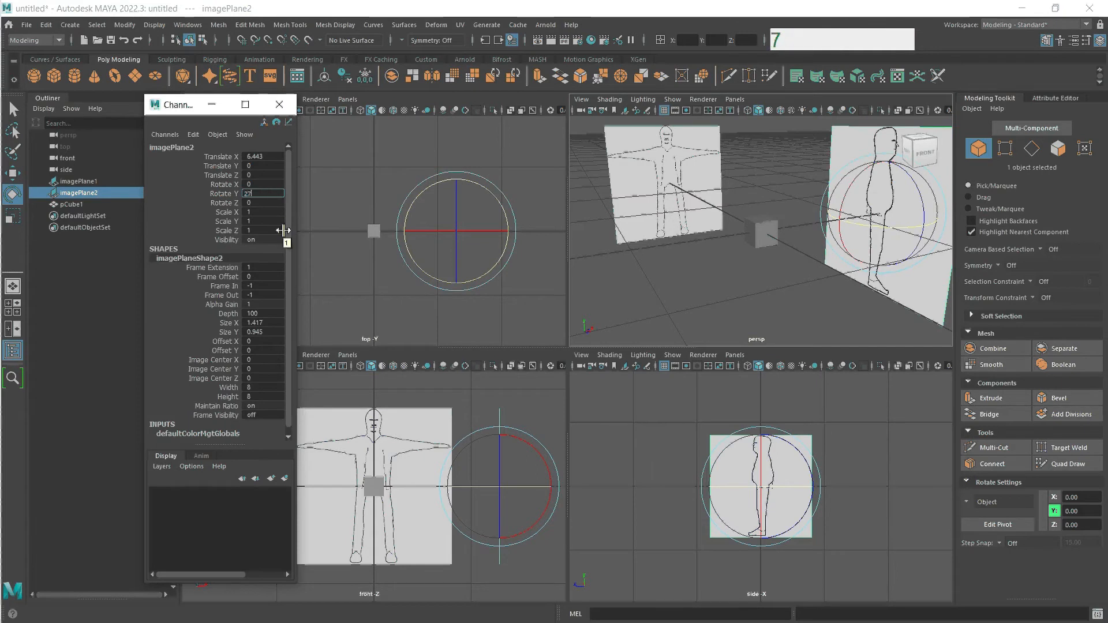
{"action": "type", "text": "0"}
{"action": "key", "text": "KP_Enter"}
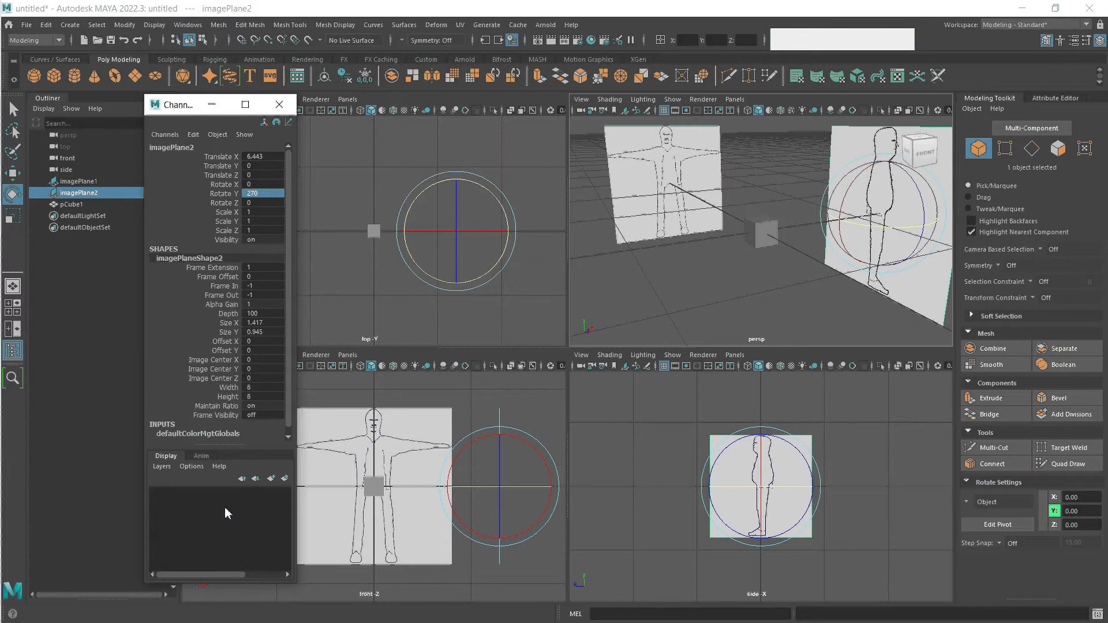
- Enlarge the channel attribute area so the side image plane's whole attribute list fits
{"action": "left_click", "coordinate": [289, 437]}
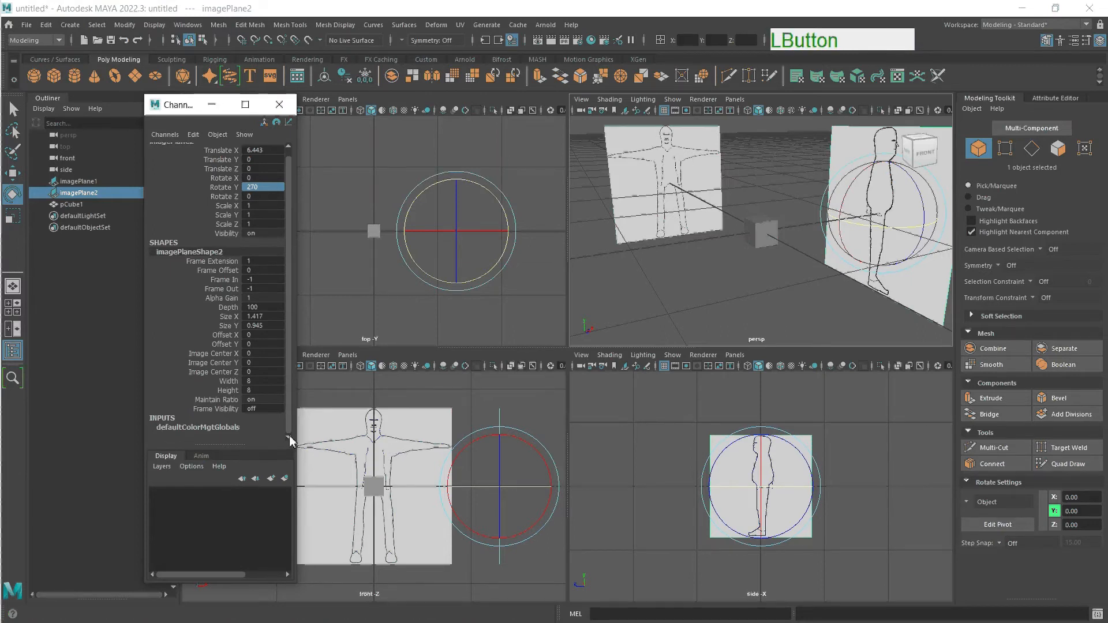
{"action": "left_click", "coordinate": [199, 433]}
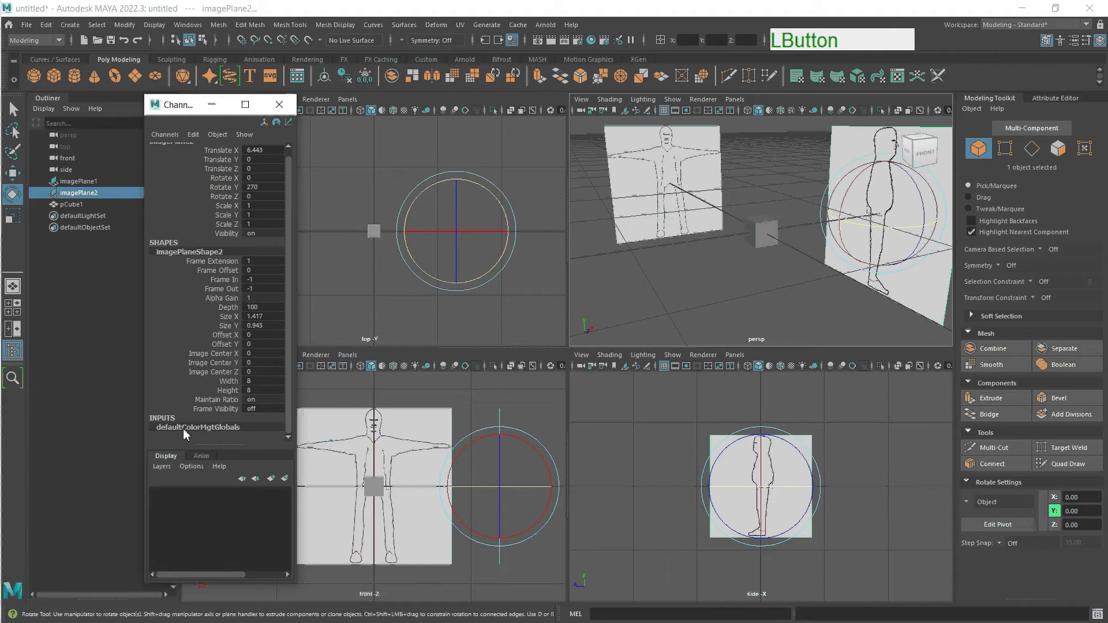
{"action": "double_click", "coordinate": [180, 428]}
{"action": "left_click", "coordinate": [169, 433]}
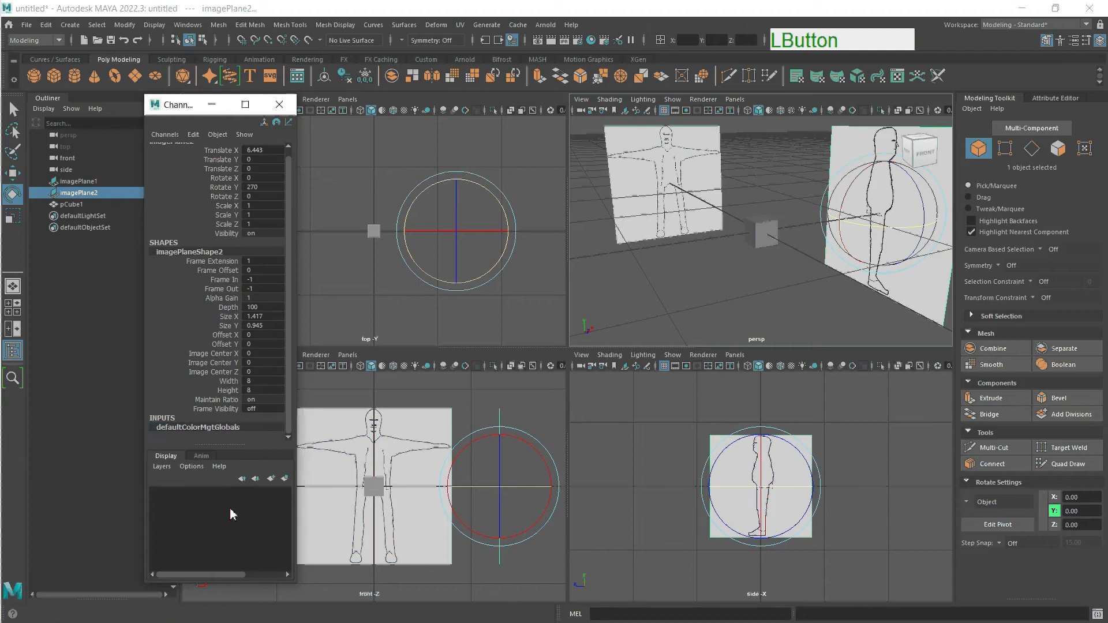
{"action": "left_click_drag", "start_coordinate": [228, 450], "coordinate": [228, 495]}
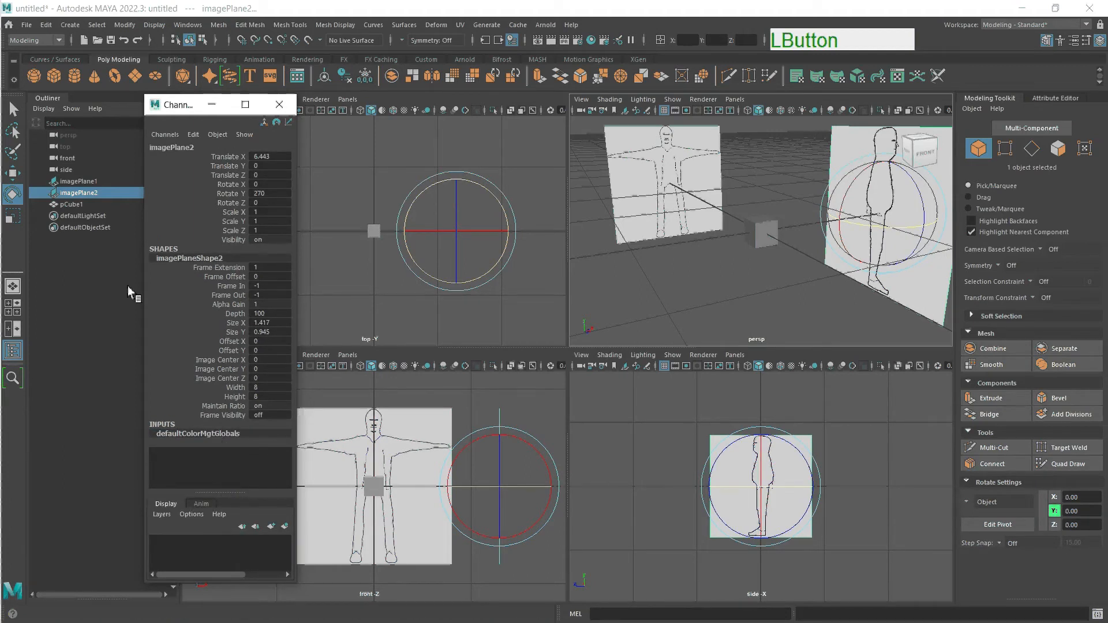
- Set the side image plane's width and height to 180
{"action": "left_click", "coordinate": [263, 390]}
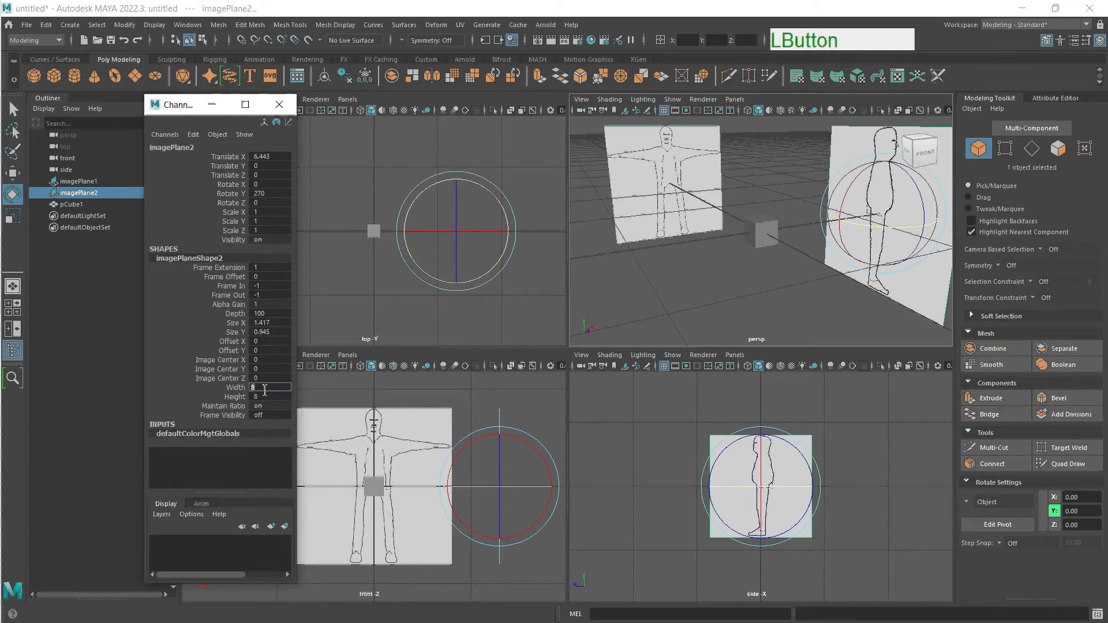
{"action": "type", "text": "180"}
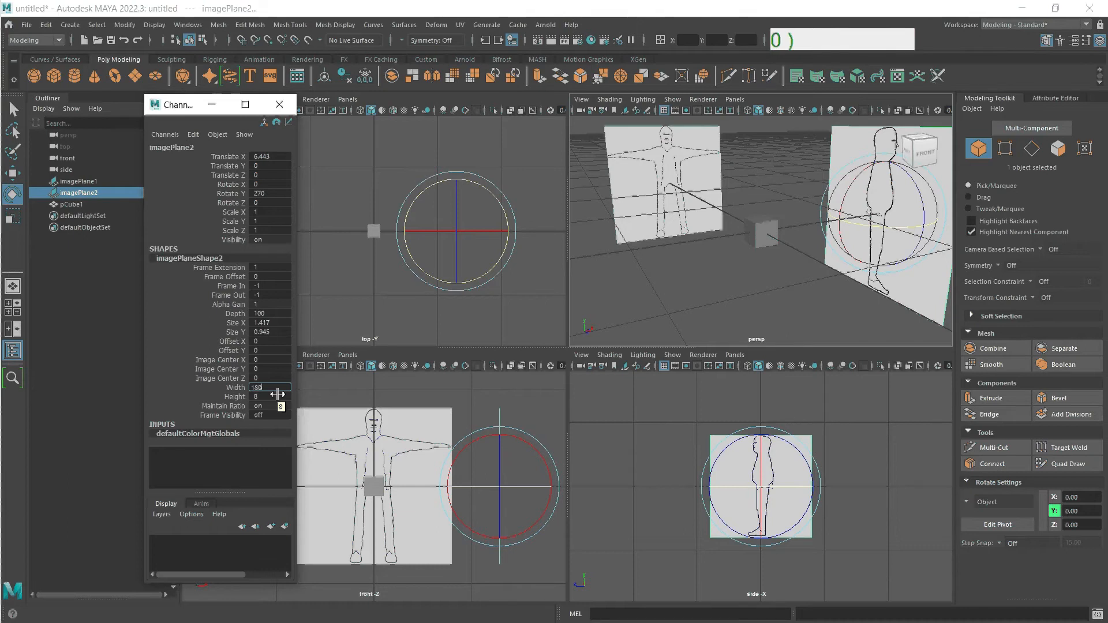
{"action": "key", "text": "Tab"}
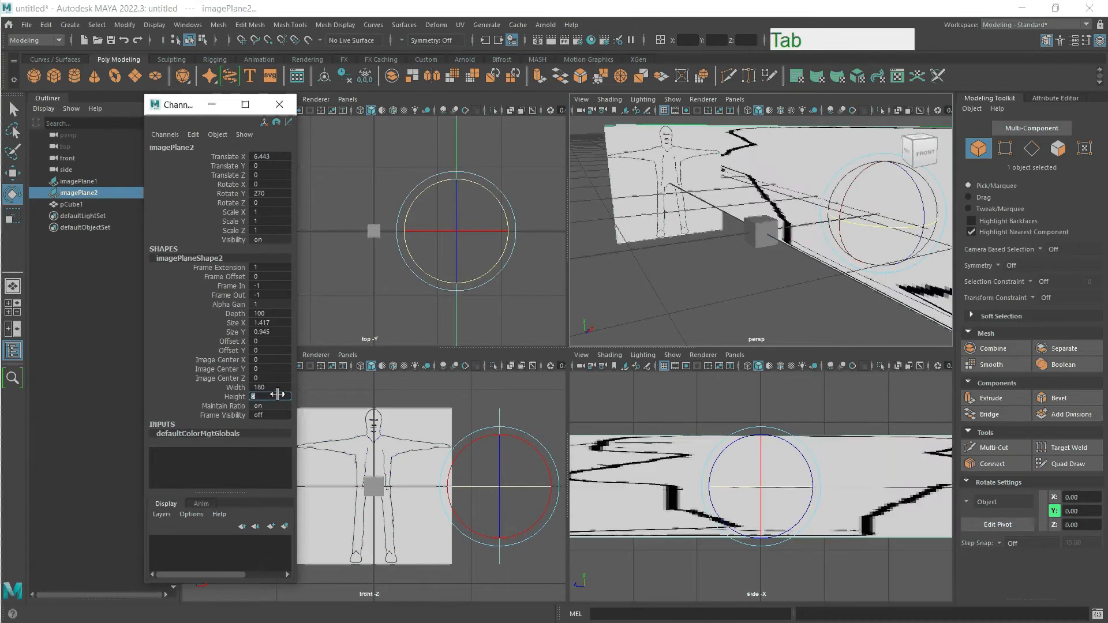
{"action": "type", "text": "180"}
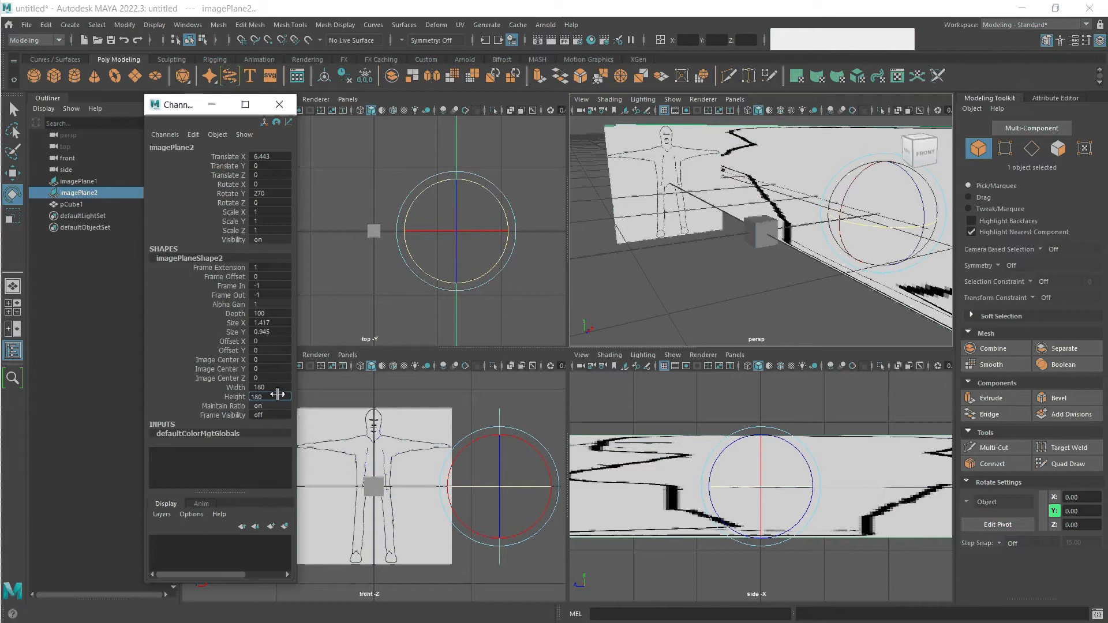
{"action": "key", "text": "Return"}
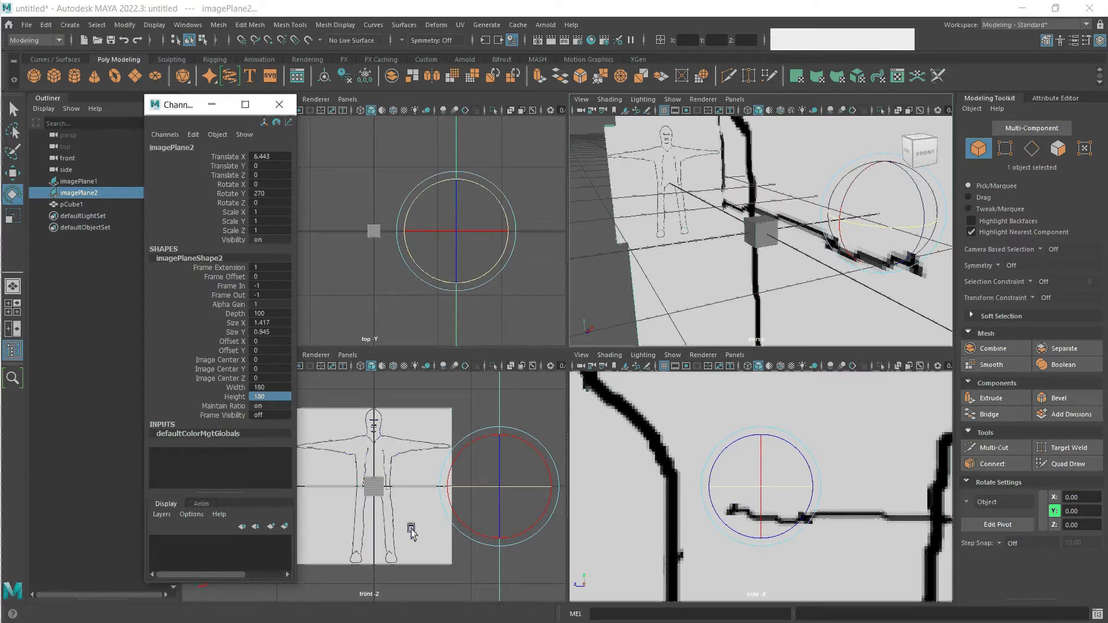
{"action": "left_click_drag", "start_coordinate": [176, 105], "coordinate": [155, 104]}
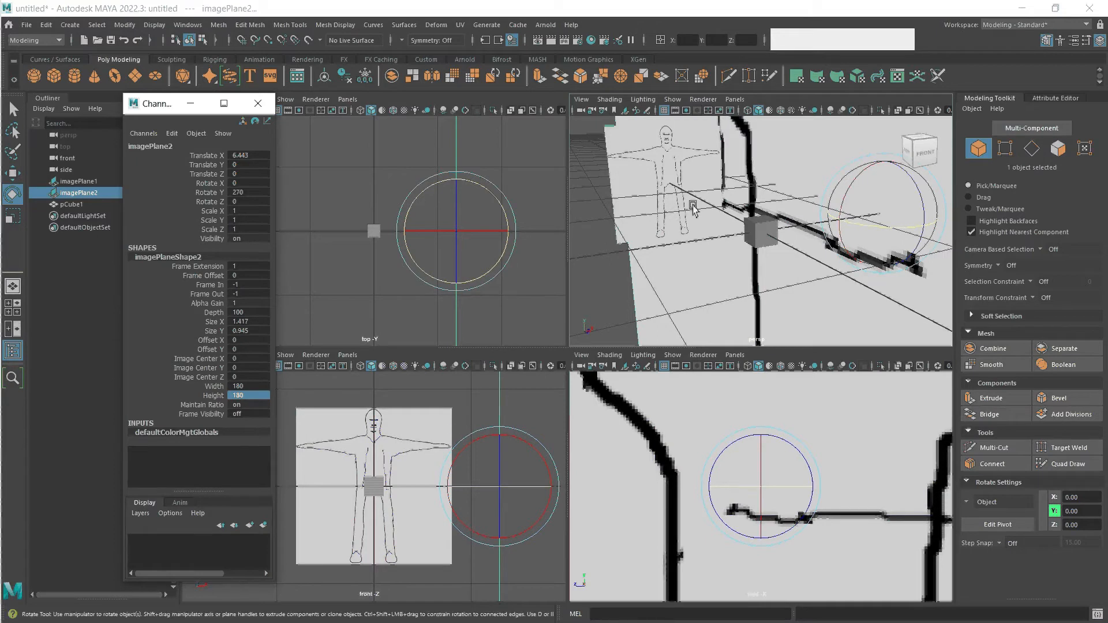
{"action": "scroll", "coordinate": [691, 214], "scroll_direction": "up", "scroll_amount": 5}
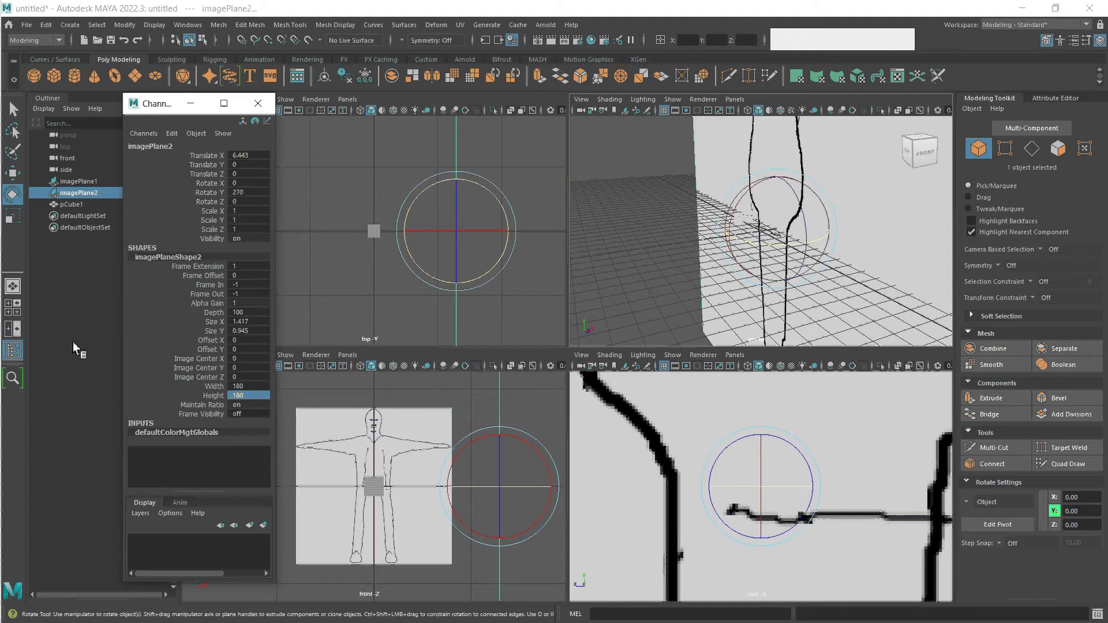
- Switch to the two-view layout with front and perspective views, and frame the whole enlarged side image plane
{"action": "left_click", "coordinate": [13, 331]}
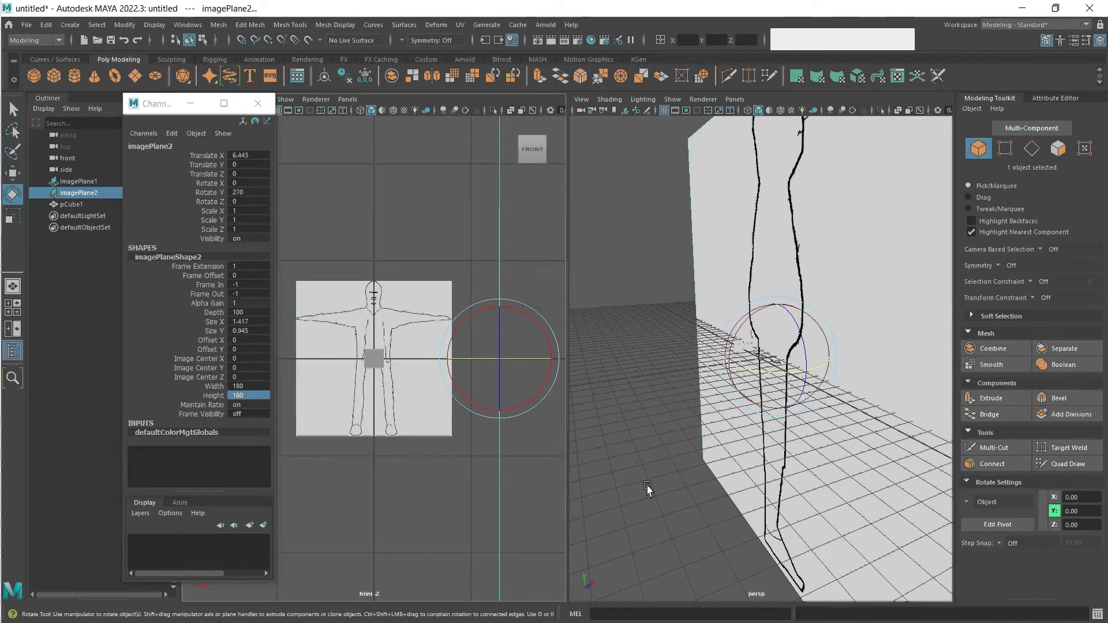
{"action": "scroll", "coordinate": [655, 460], "scroll_direction": "down", "scroll_amount": 5}
{"action": "key", "text": "f"}
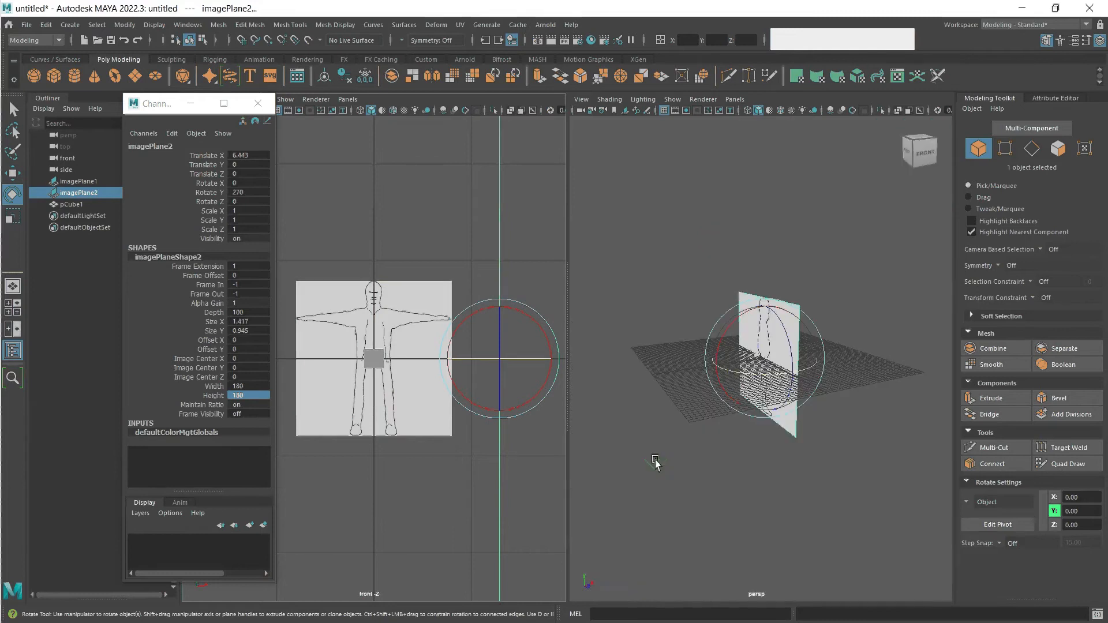
{"action": "scroll", "coordinate": [656, 461], "scroll_direction": "down", "scroll_amount": 5}
{"action": "key", "text": "f"}
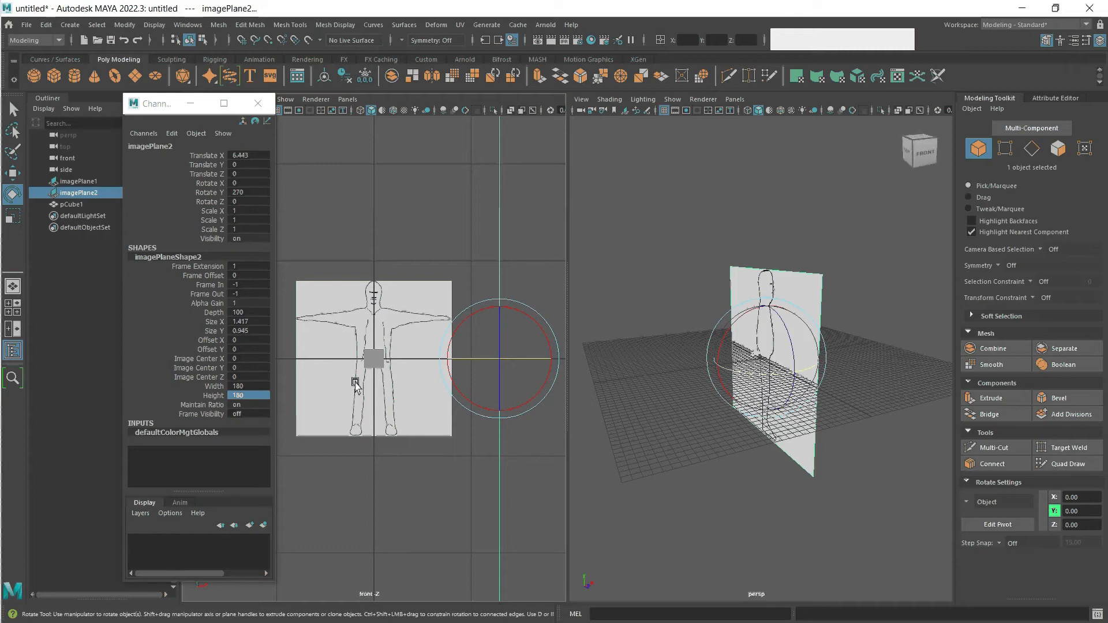
{"action": "scroll", "coordinate": [381, 368], "scroll_direction": "up", "scroll_amount": 5}
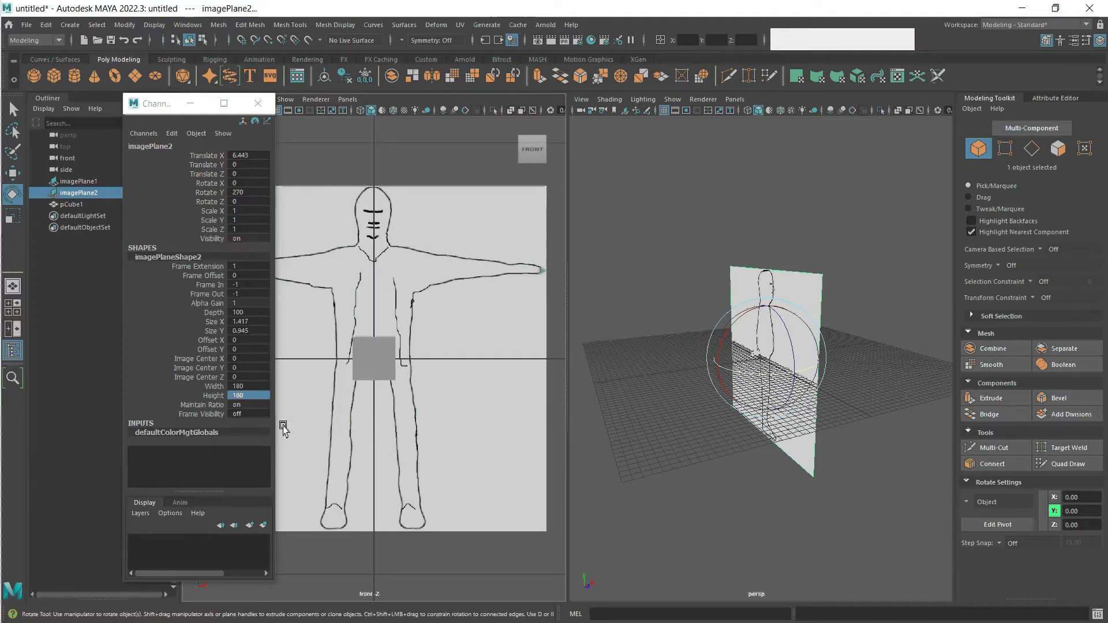
- Select the front image plane, and dock the floating Channel Box with the Modeling Toolkit stacked above it
{"action": "left_click", "coordinate": [79, 183]}
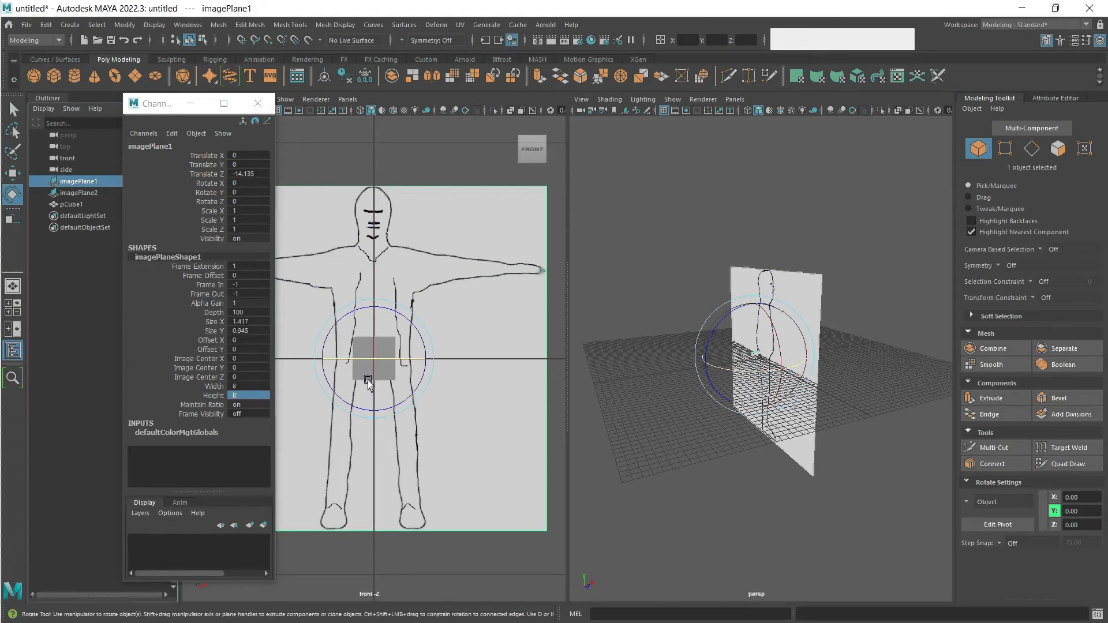
{"action": "left_click", "coordinate": [155, 107]}
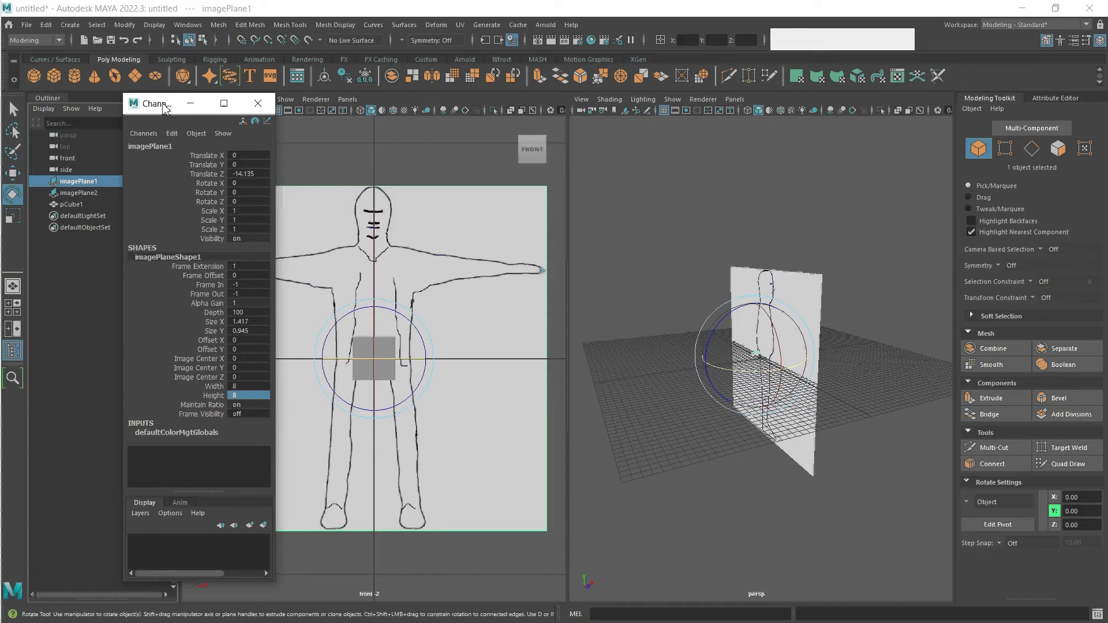
{"action": "left_click_drag", "start_coordinate": [166, 109], "coordinate": [1045, 98]}
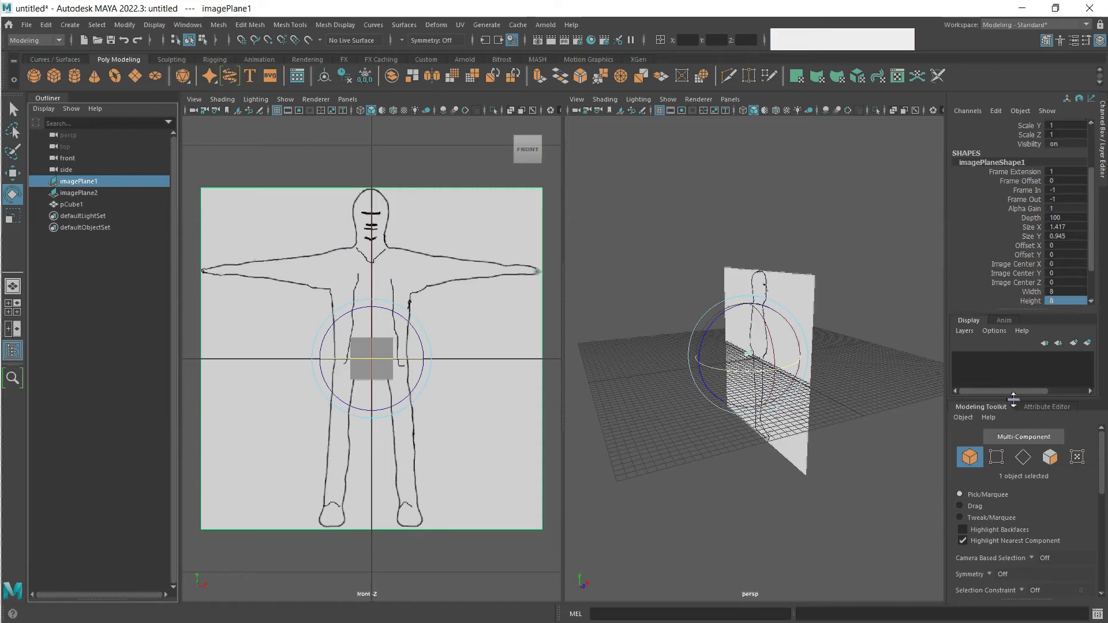
{"action": "left_click_drag", "start_coordinate": [984, 410], "coordinate": [927, 97]}
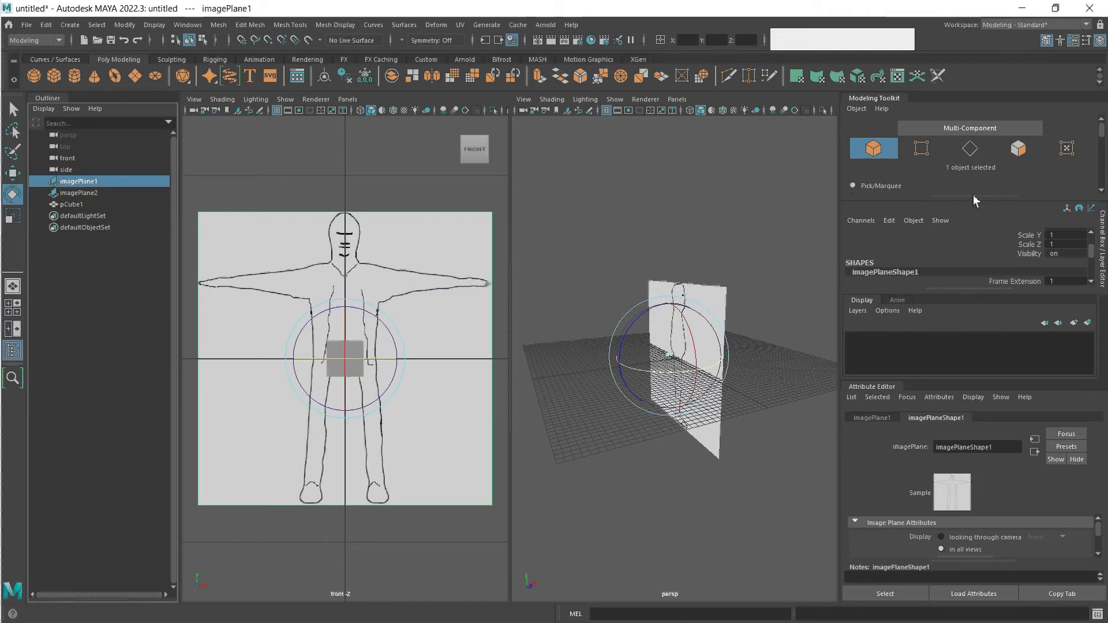
- Close the Attribute Editor and give the Modeling Toolkit more height above the Channel Box
{"action": "left_click_drag", "start_coordinate": [975, 197], "coordinate": [972, 239]}
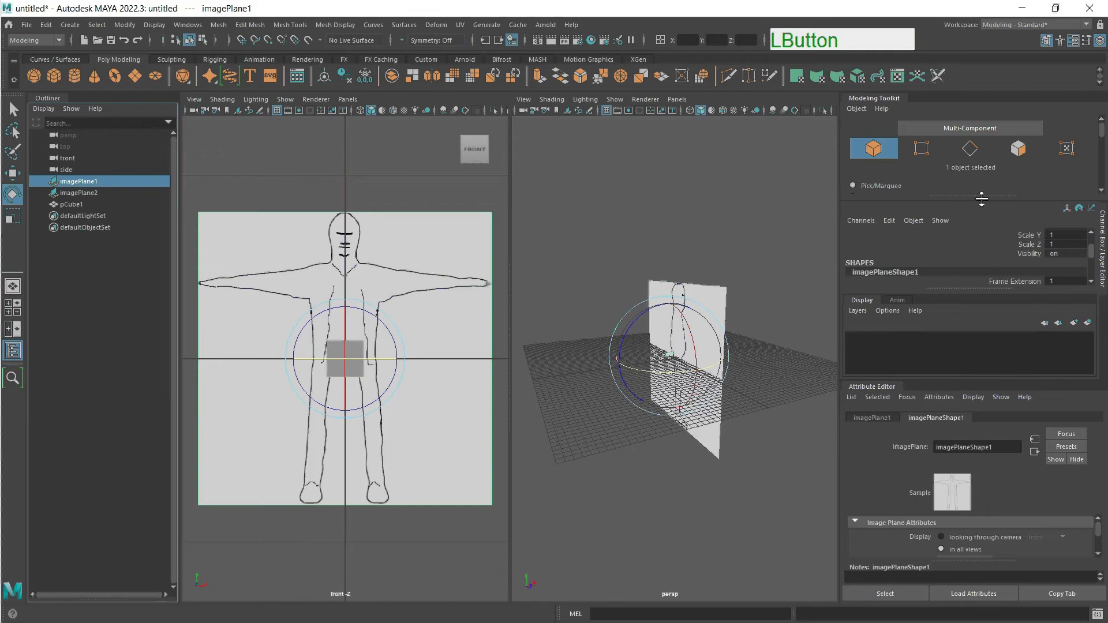
{"action": "left_click_drag", "start_coordinate": [865, 395], "coordinate": [543, 176]}
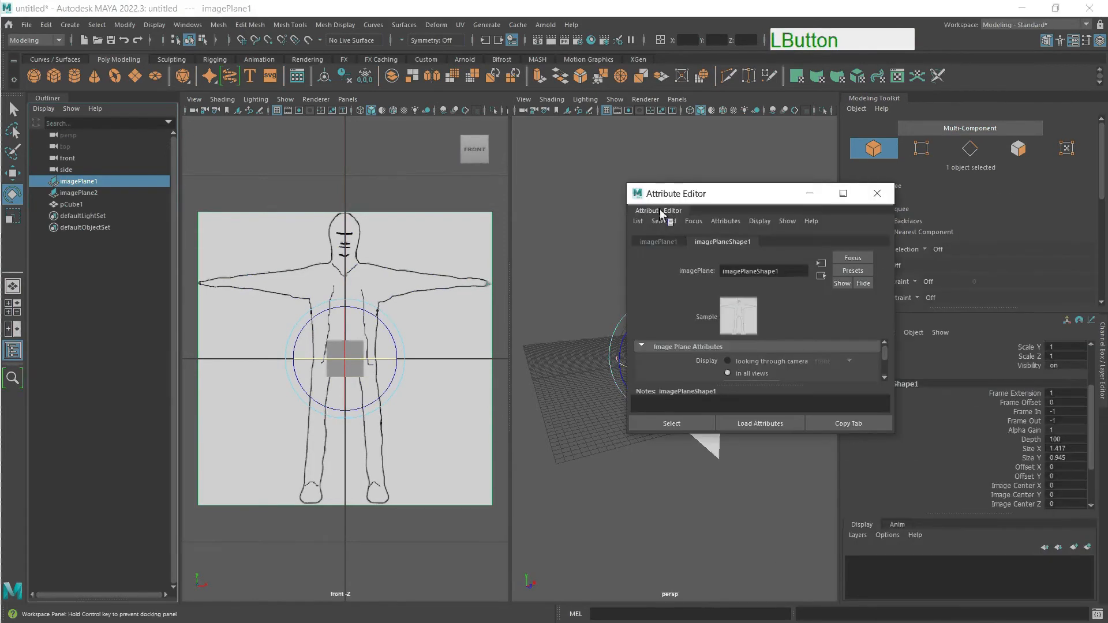
{"action": "left_click", "coordinate": [876, 191]}
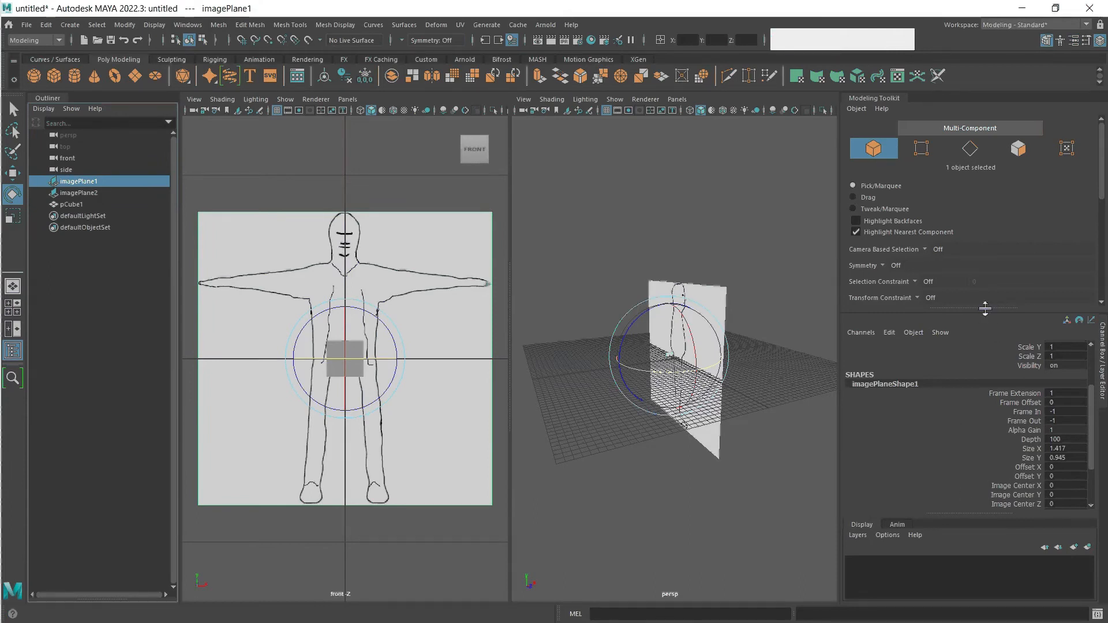
{"action": "left_click_drag", "start_coordinate": [986, 309], "coordinate": [981, 391]}
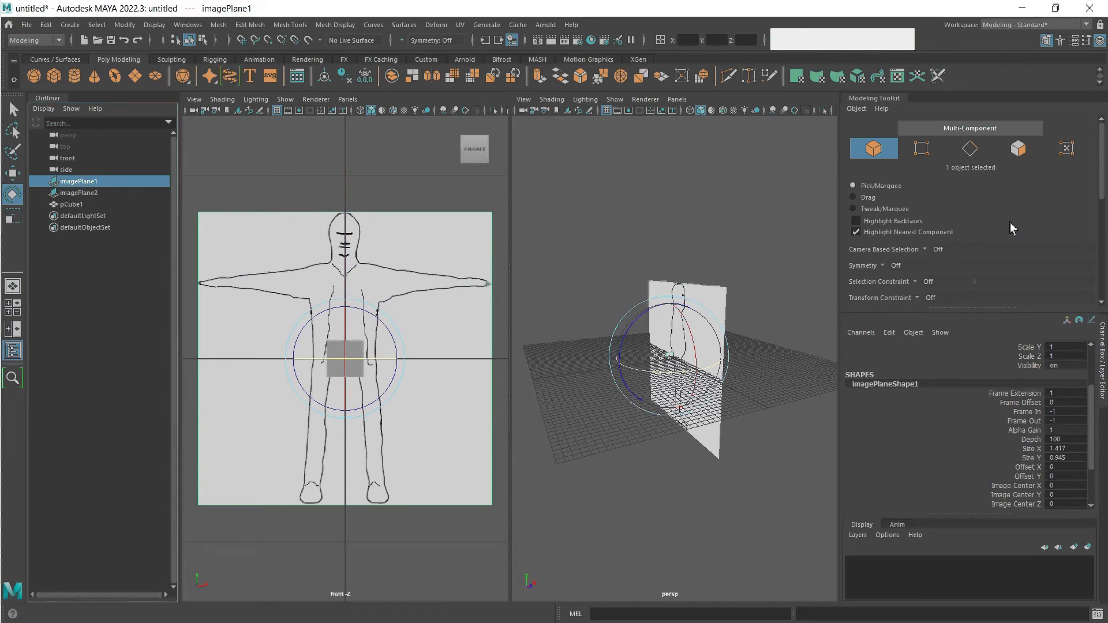
{"action": "left_click_drag", "start_coordinate": [994, 313], "coordinate": [979, 411]}
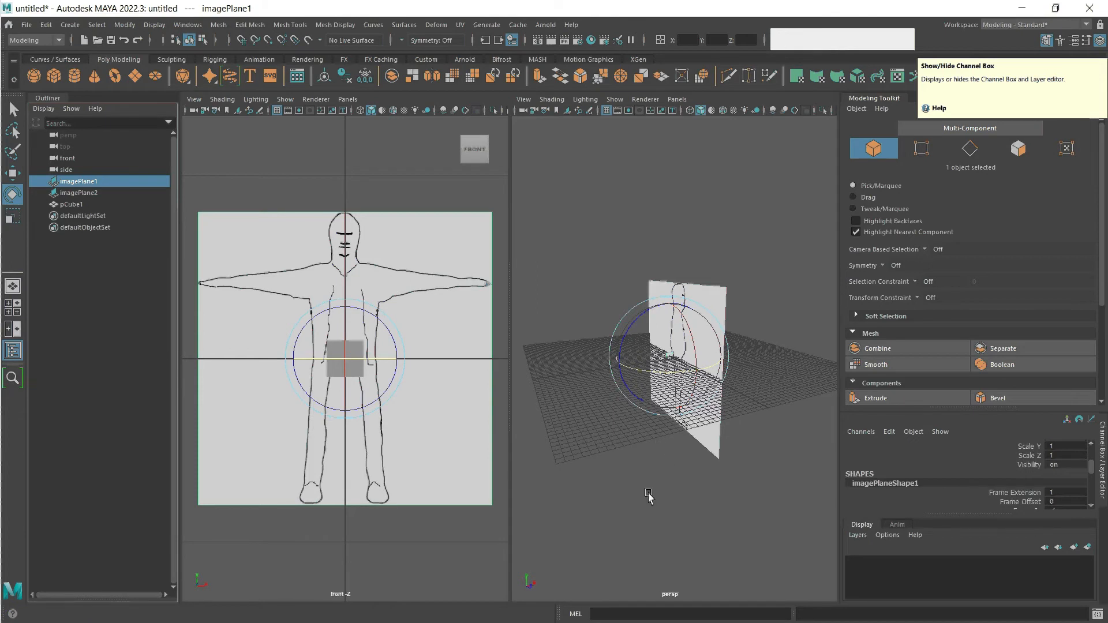
- Set the front image plane's width and height to 180 to match the side image plane
{"action": "left_click_drag", "start_coordinate": [622, 500], "coordinate": [671, 507], "text": "alt"}
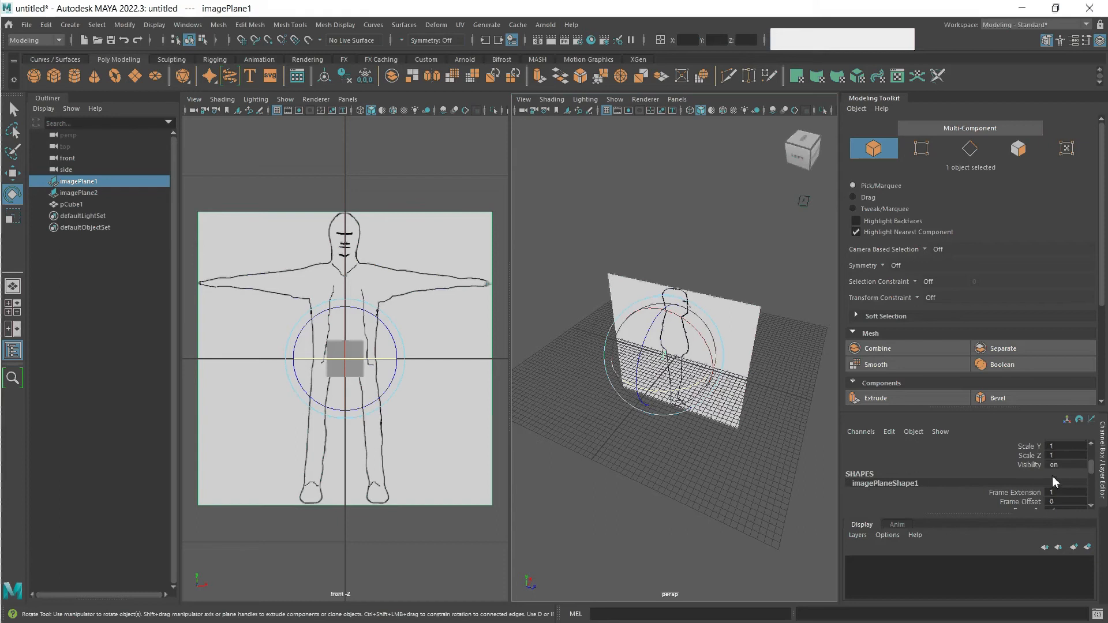
{"action": "scroll", "coordinate": [1055, 483], "scroll_direction": "down", "scroll_amount": 8}
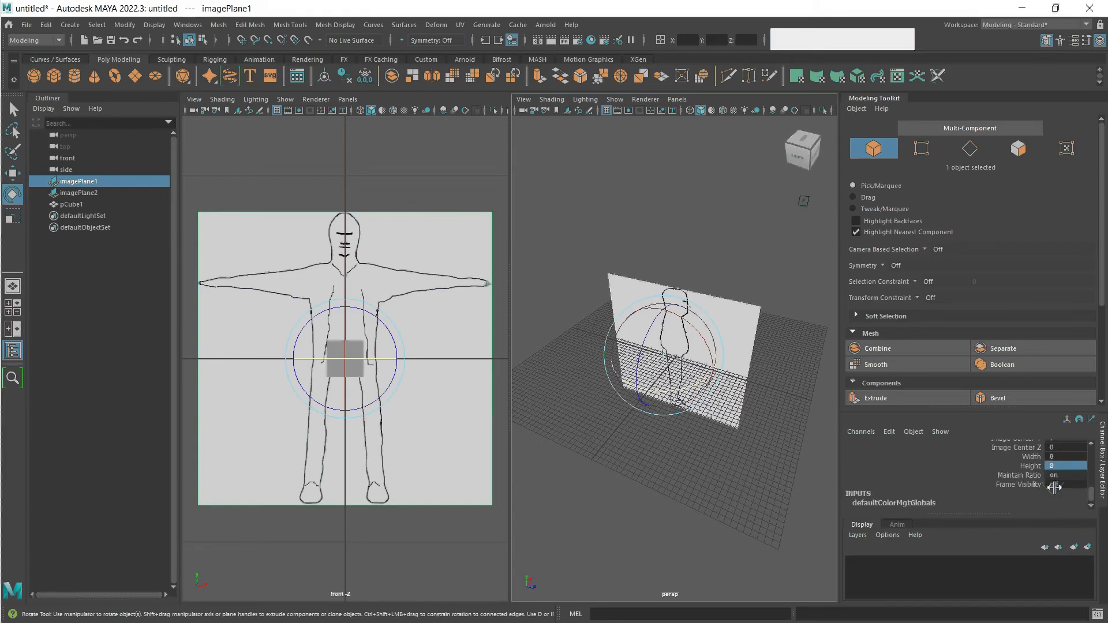
{"action": "left_click", "coordinate": [1066, 461]}
{"action": "left_click", "coordinate": [1066, 460]}
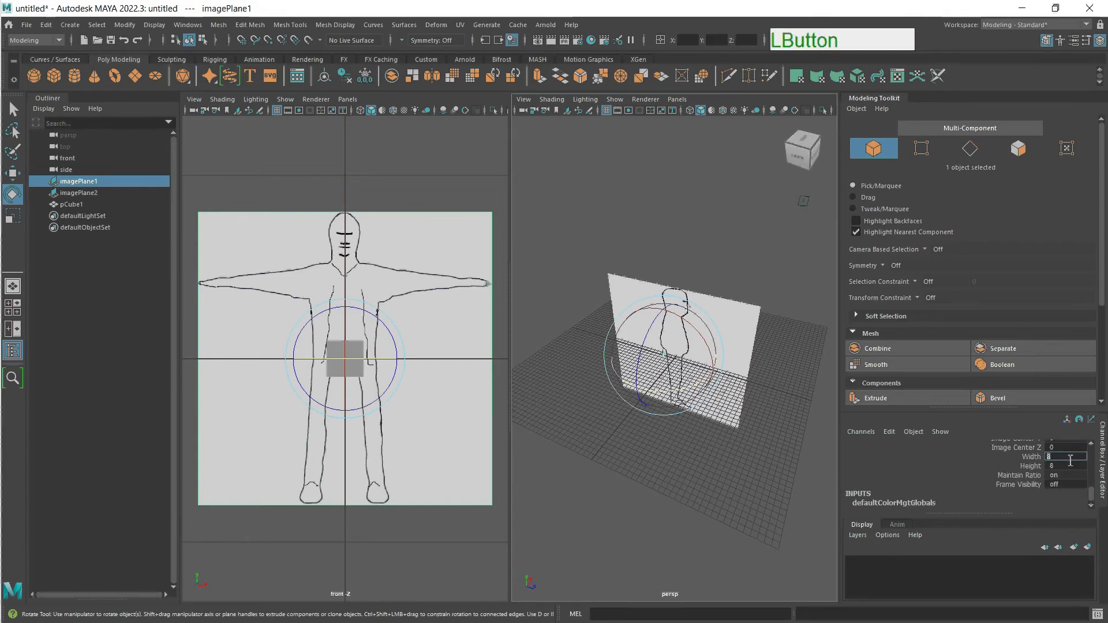
{"action": "type", "text": "180"}
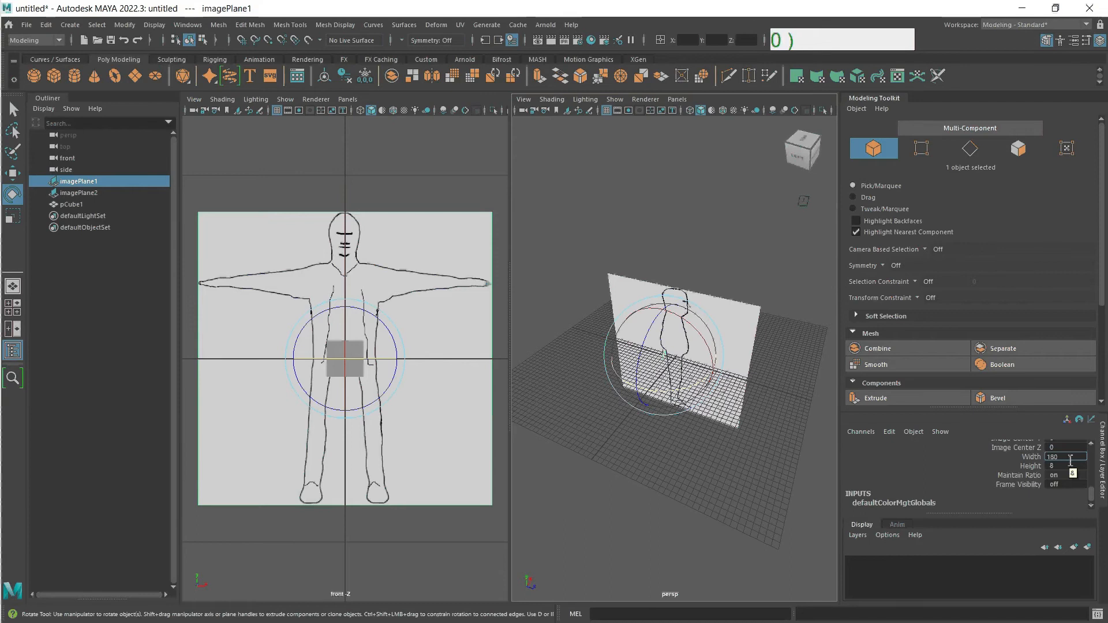
{"action": "key", "text": "Tab"}
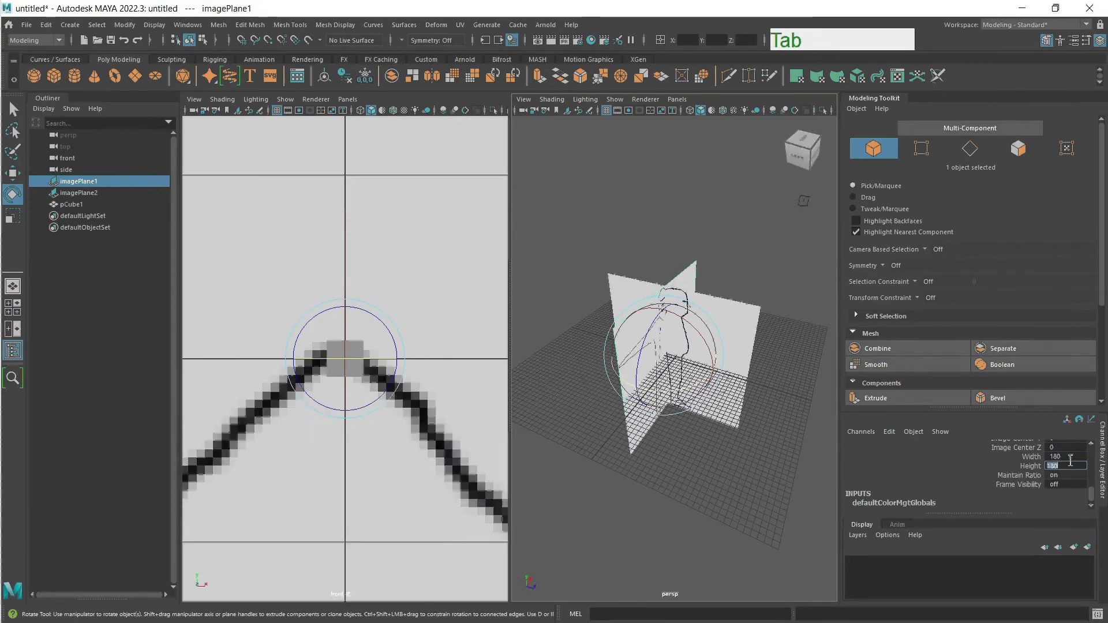
{"action": "type", "text": "1"}
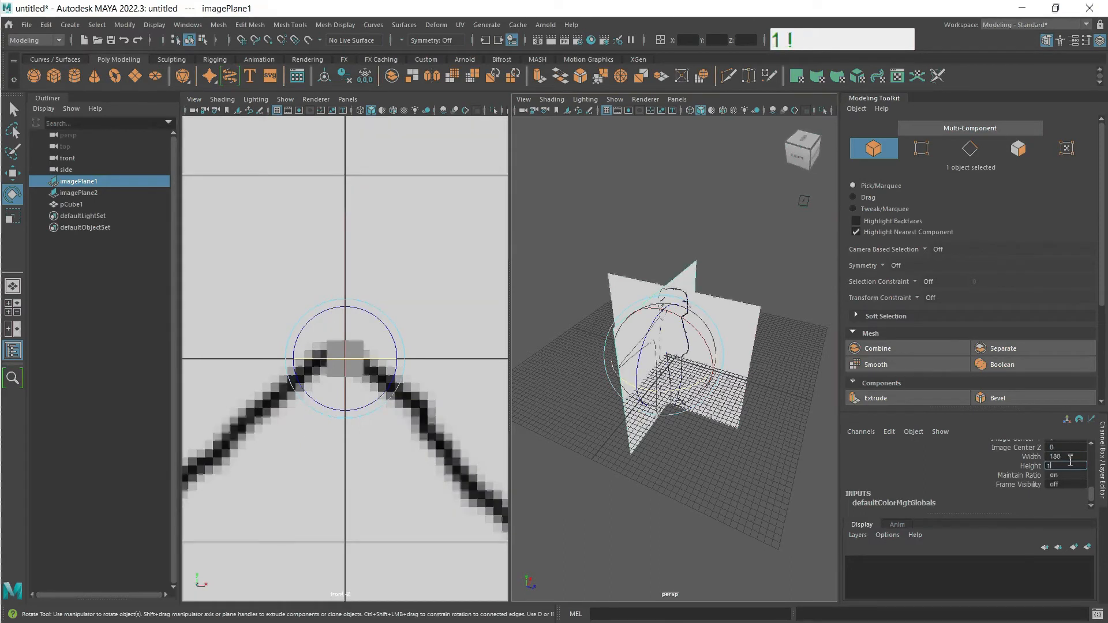
{"action": "type", "text": "80"}
{"action": "key", "text": "KP_Enter"}
- Move the front image plane back by about 119 cm along Z, clear of the side image plane
{"action": "scroll", "coordinate": [635, 451], "scroll_direction": "up", "scroll_amount": 5}
{"action": "key", "text": "alt"}
{"action": "mouse_move", "coordinate": [723, 451]}
{"action": "left_mouse_down", "text": "alt"}
{"action": "mouse_move", "coordinate": [749, 445]}
{"action": "mouse_move", "coordinate": [735, 469]}
{"action": "left_mouse_up", "text": "alt"}
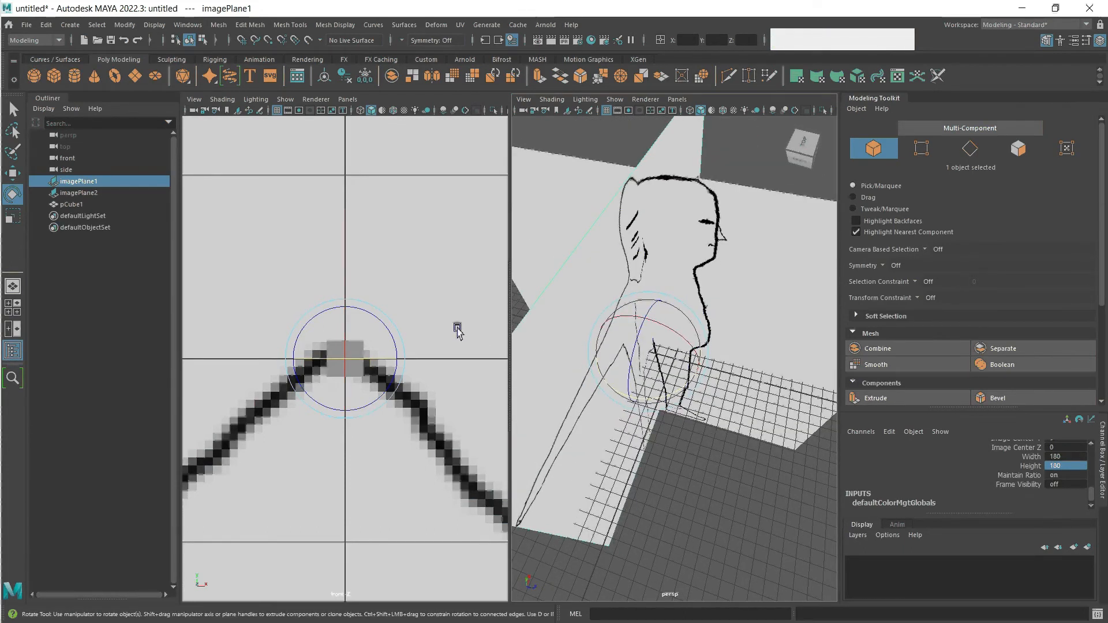
{"action": "key", "text": "f"}
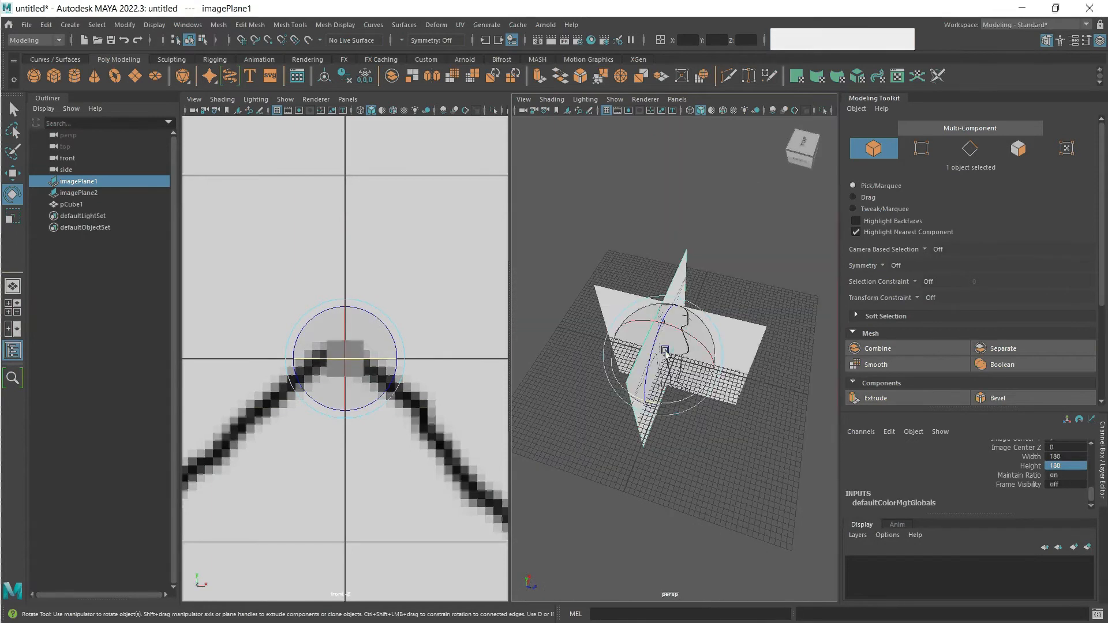
{"action": "scroll", "coordinate": [658, 370], "scroll_direction": "up", "scroll_amount": 6}
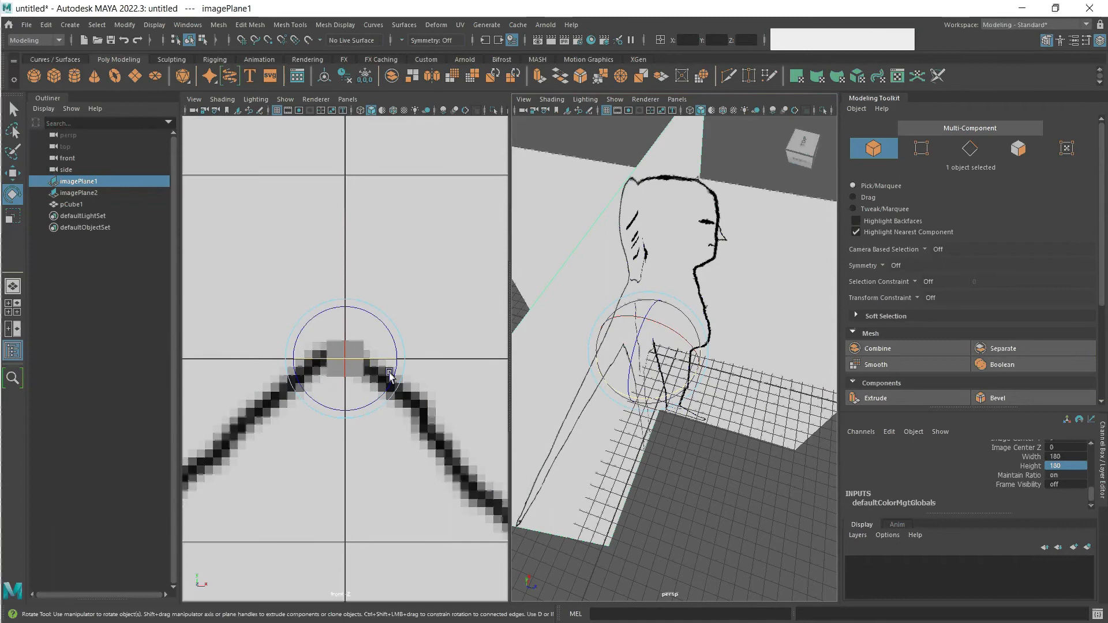
{"action": "scroll", "coordinate": [379, 365], "scroll_direction": "down", "scroll_amount": 10}
{"action": "scroll", "coordinate": [379, 364], "scroll_direction": "down", "scroll_amount": 3}
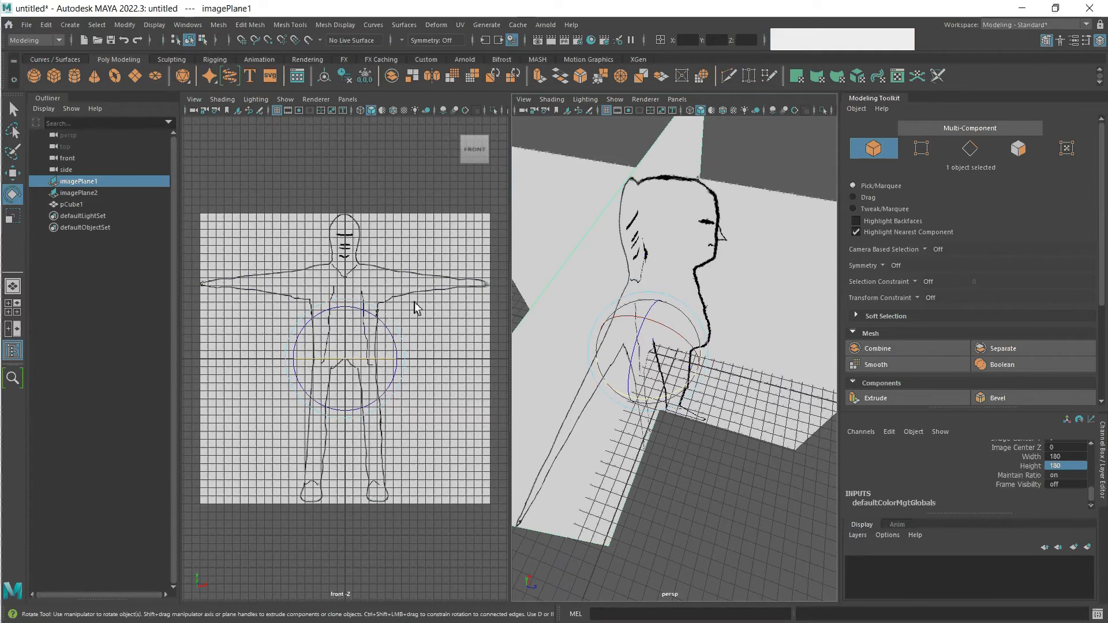
{"action": "key", "text": "w"}
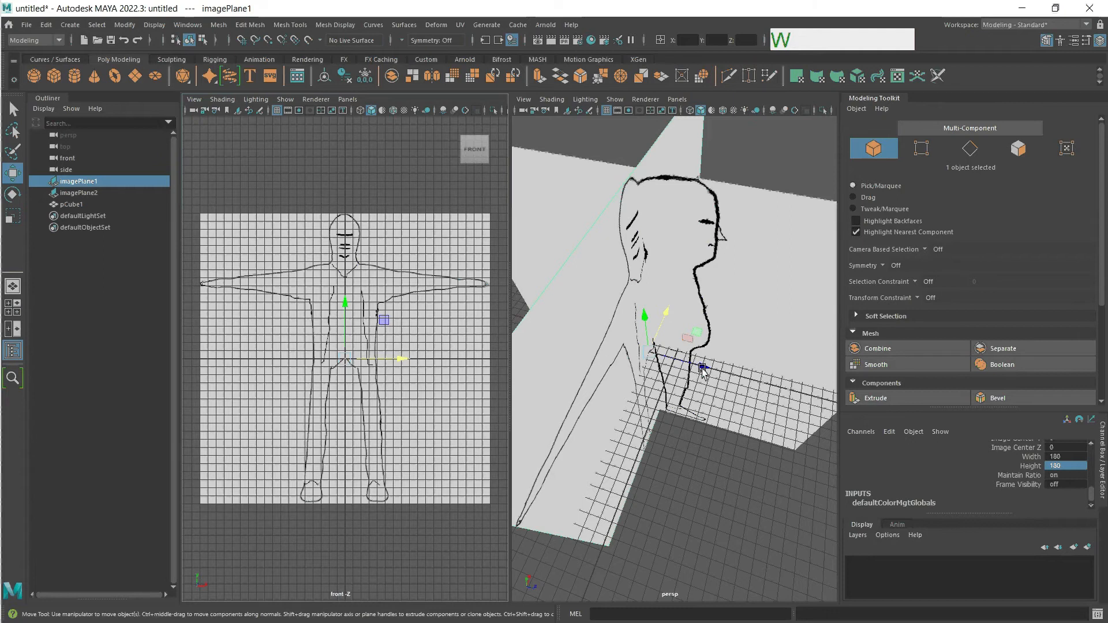
{"action": "left_click_drag", "start_coordinate": [698, 370], "coordinate": [527, 317]}
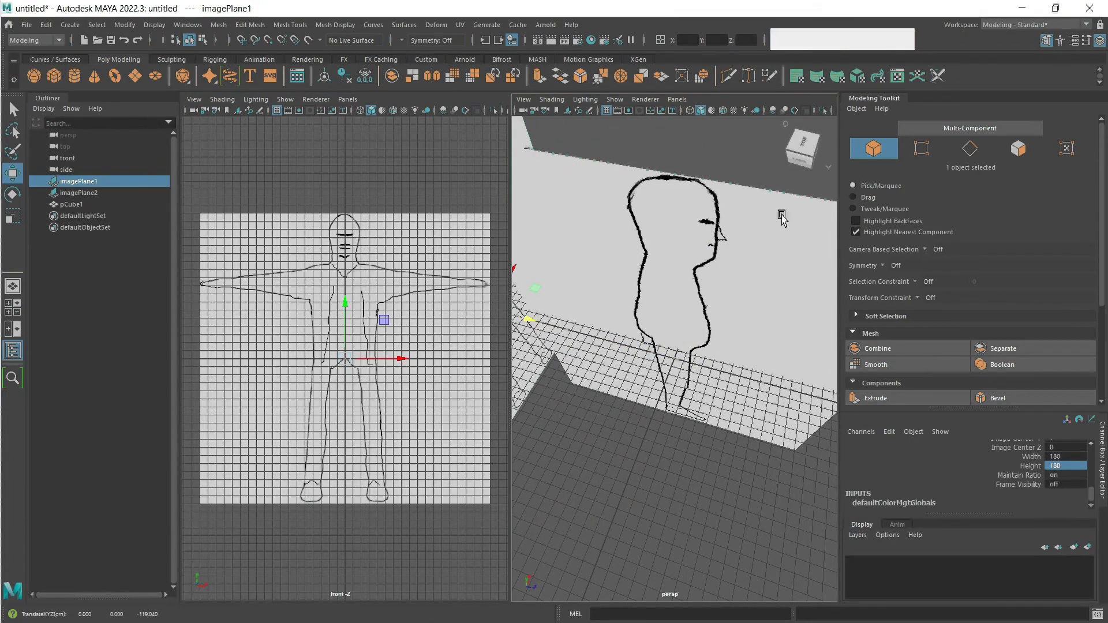
- Move the side image plane out by about 175.6 cm along X, and select the cube at the origin
{"action": "left_click", "coordinate": [686, 324]}
{"action": "left_click_drag", "start_coordinate": [685, 327], "coordinate": [742, 171]}
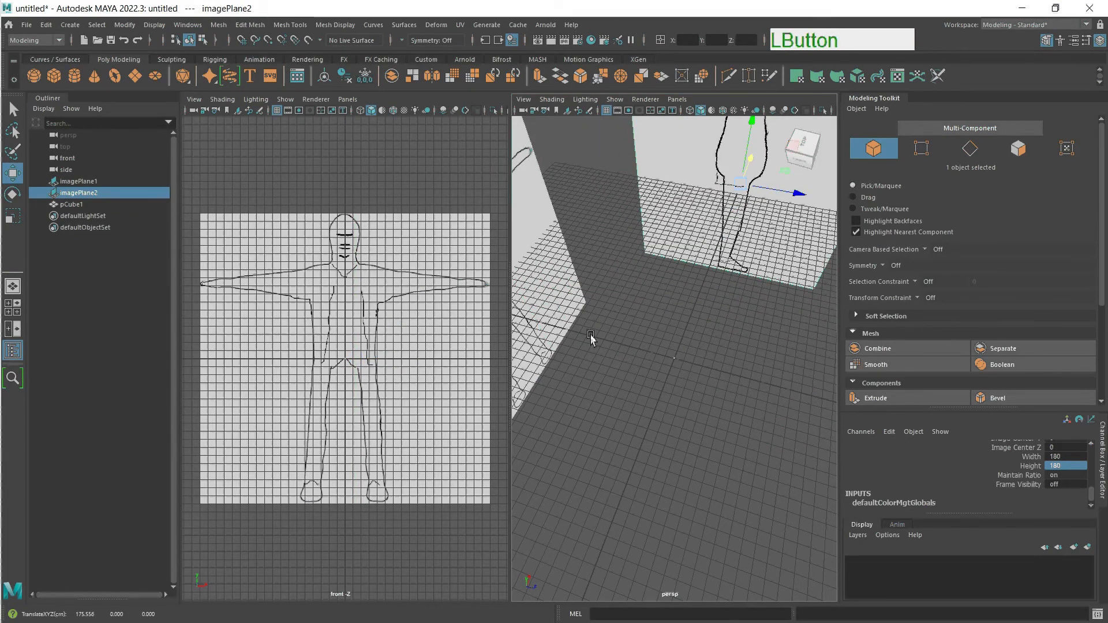
{"action": "left_click", "coordinate": [76, 206]}
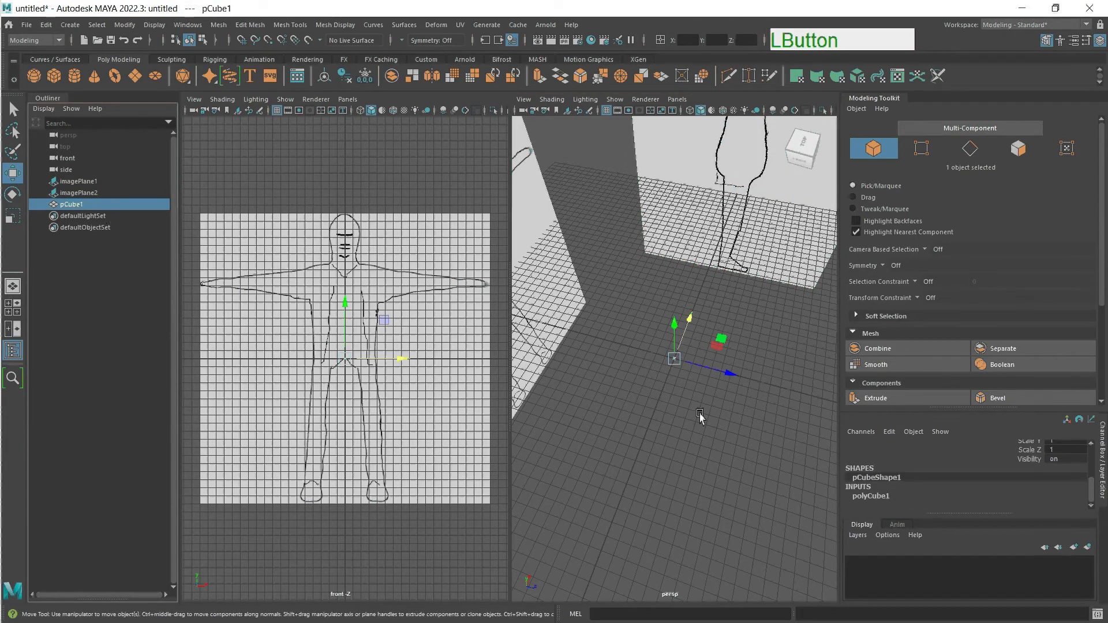
{"action": "left_click_drag", "start_coordinate": [700, 416], "coordinate": [672, 382], "text": "alt"}
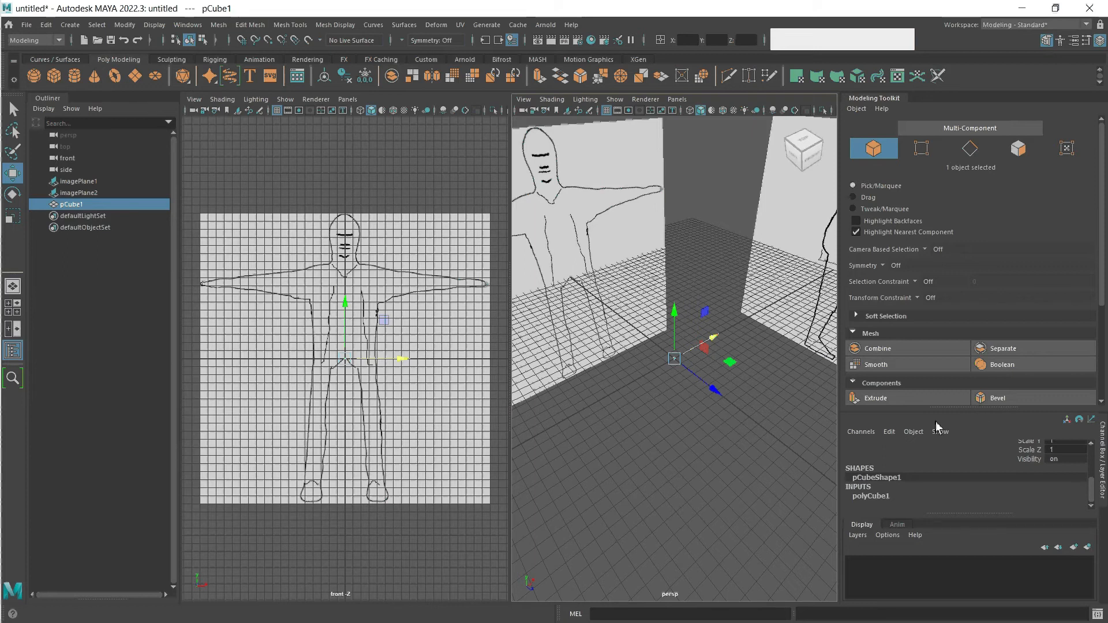
- Give the Channel Box more height and expand the cube's polyCube1 creation settings
{"action": "left_click", "coordinate": [981, 430]}
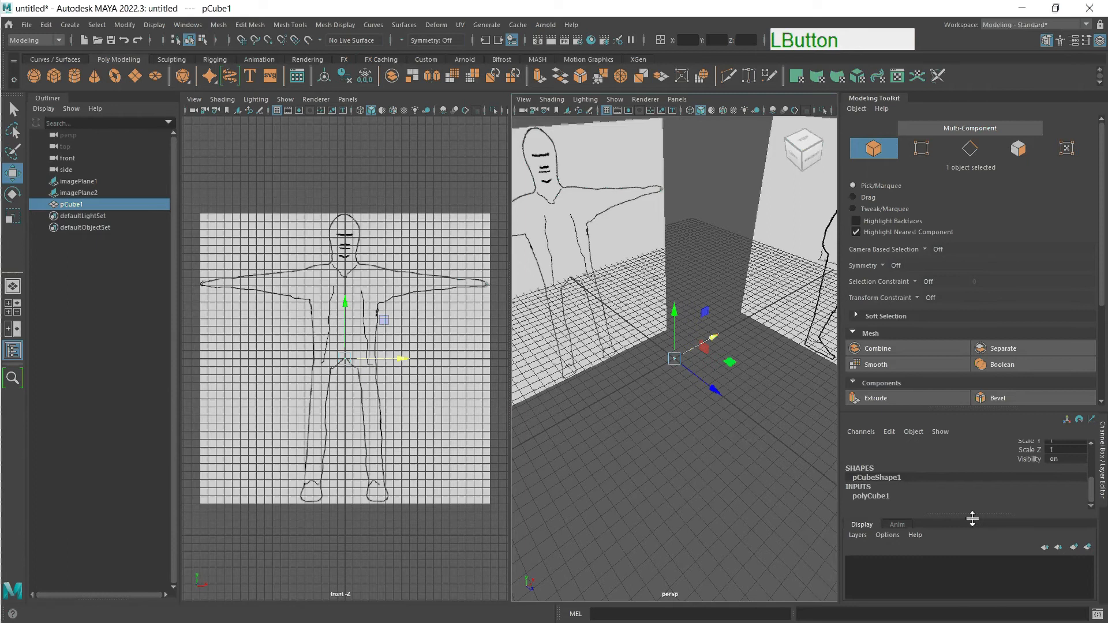
{"action": "scroll", "coordinate": [984, 496], "scroll_direction": "up", "scroll_amount": 3}
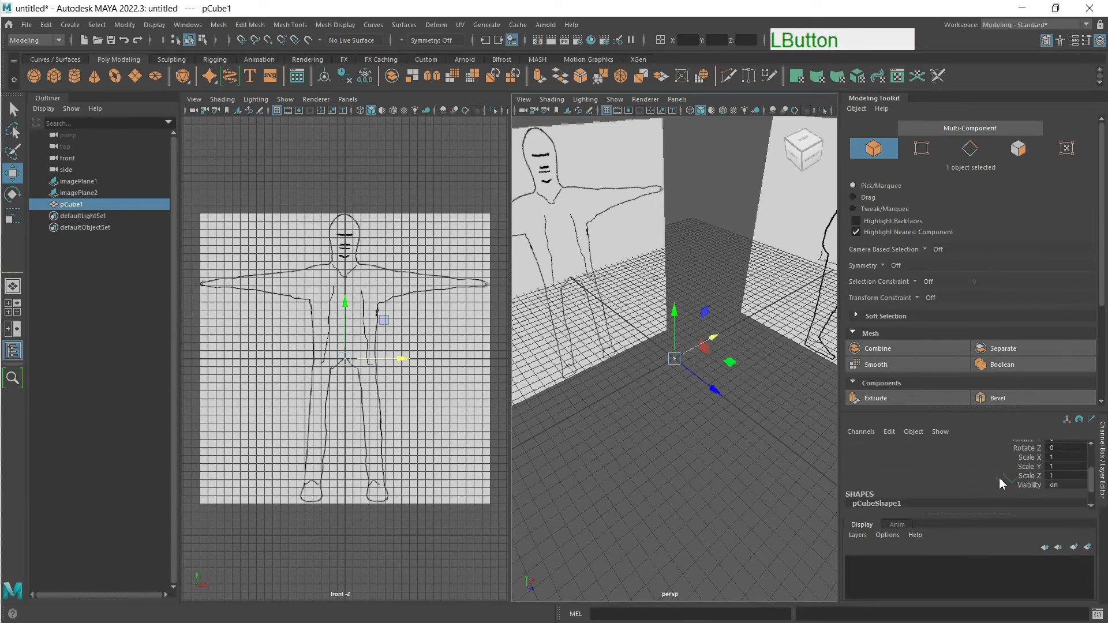
{"action": "scroll", "coordinate": [1054, 475], "scroll_direction": "up", "scroll_amount": 1}
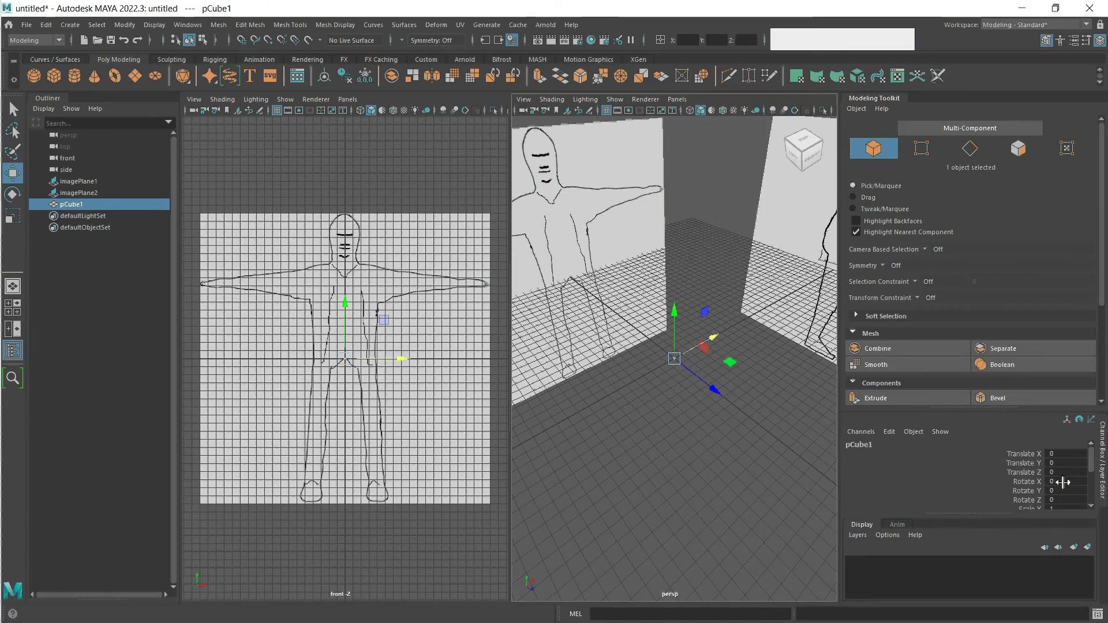
{"action": "scroll", "coordinate": [1054, 475], "scroll_direction": "down", "scroll_amount": 3}
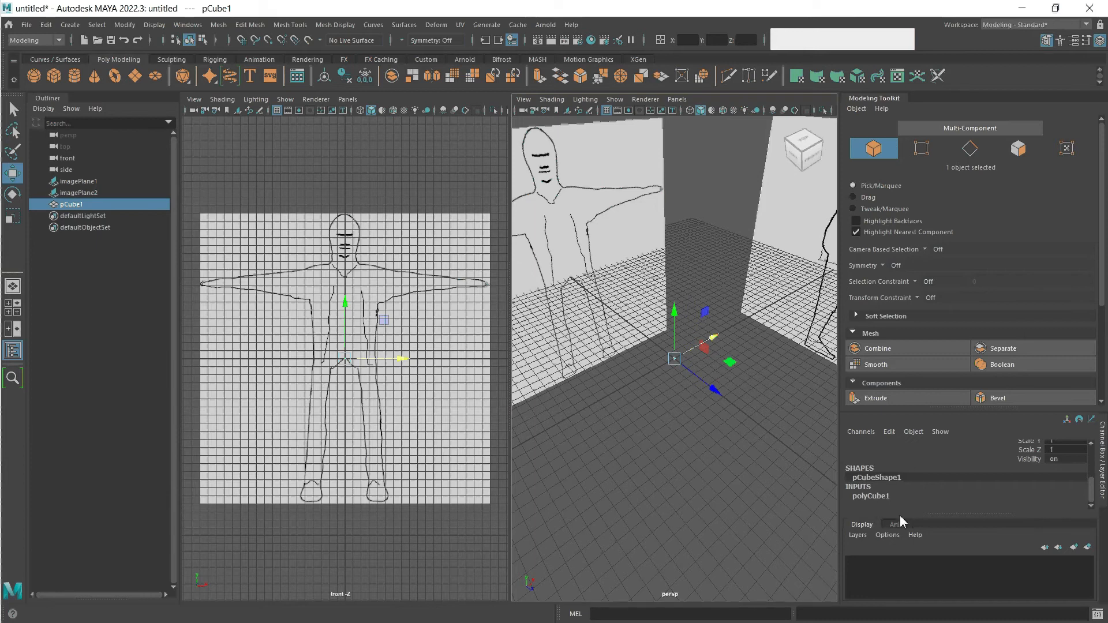
{"action": "left_click_drag", "start_coordinate": [977, 515], "coordinate": [974, 572]}
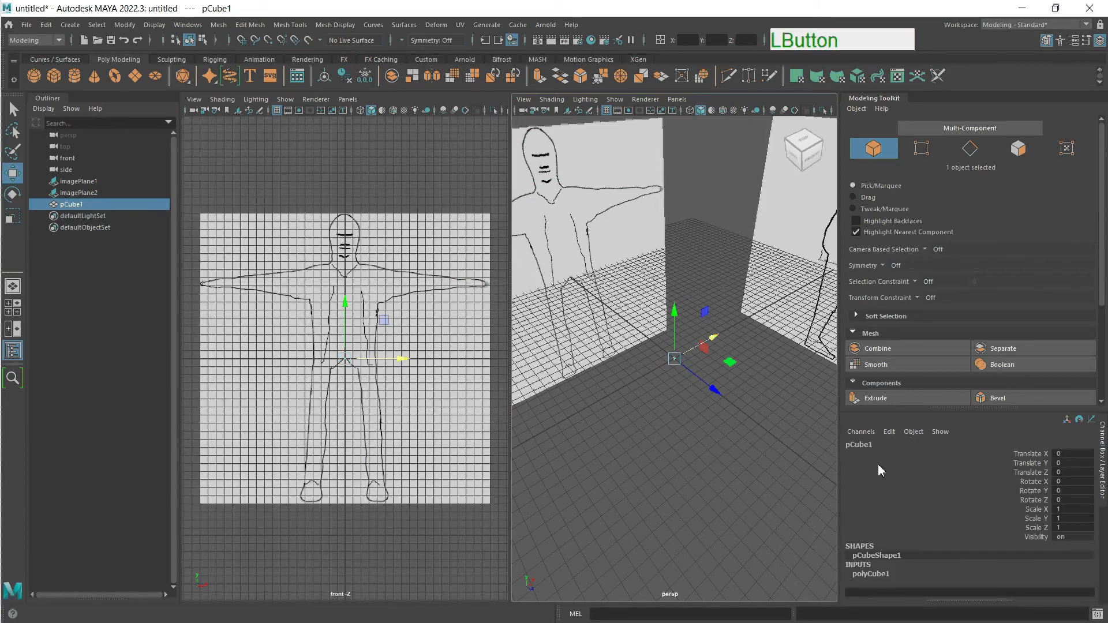
{"action": "left_click", "coordinate": [875, 575]}
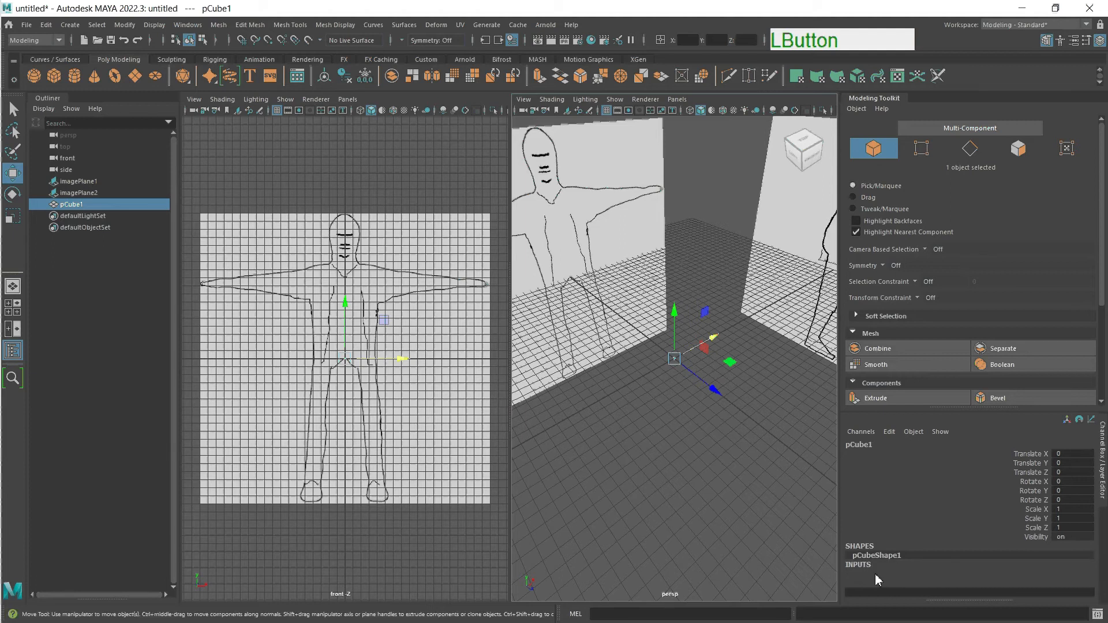
{"action": "scroll", "coordinate": [1037, 496], "scroll_direction": "down", "scroll_amount": 3}
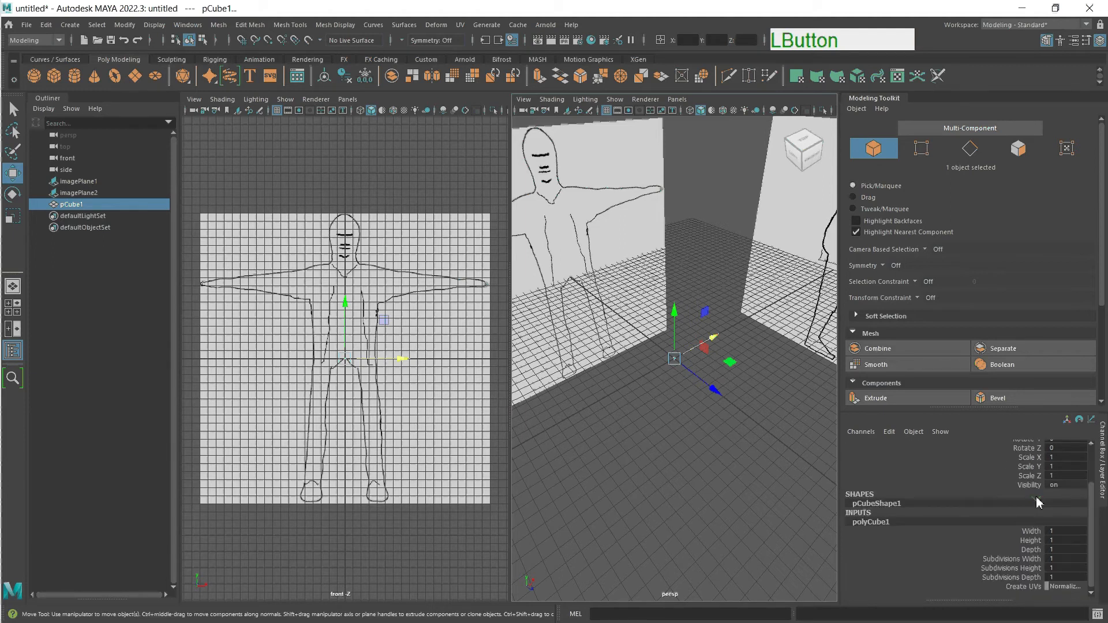
- Set the cube's width to 40, height to 60 and depth to 30 to block out the torso
{"action": "left_click", "coordinate": [1065, 532]}
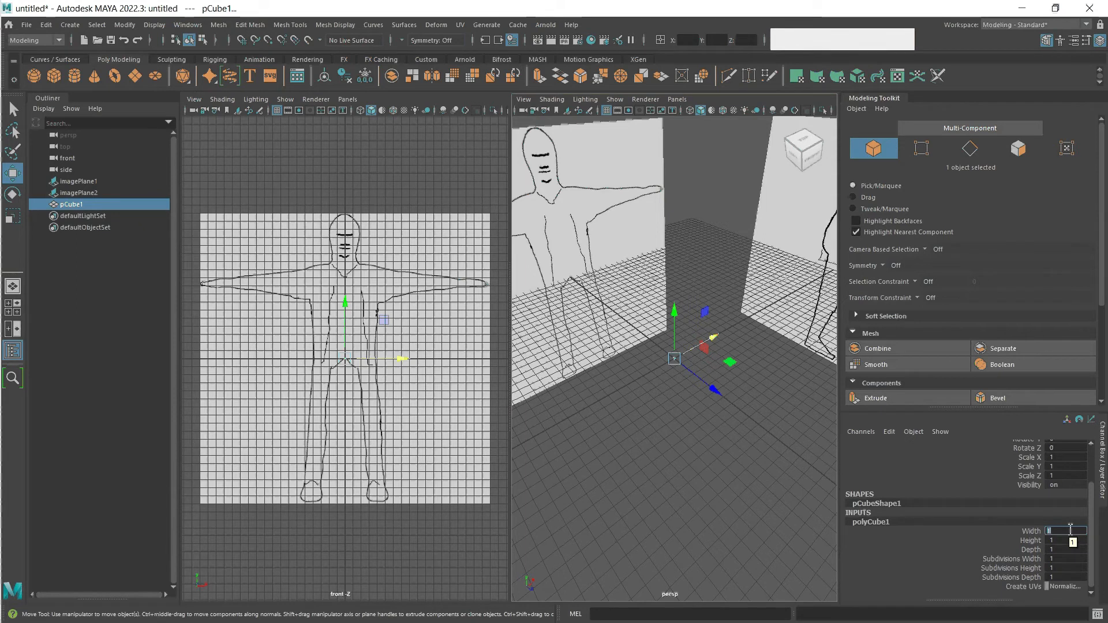
{"action": "type", "text": "40"}
{"action": "key", "text": "Tab"}
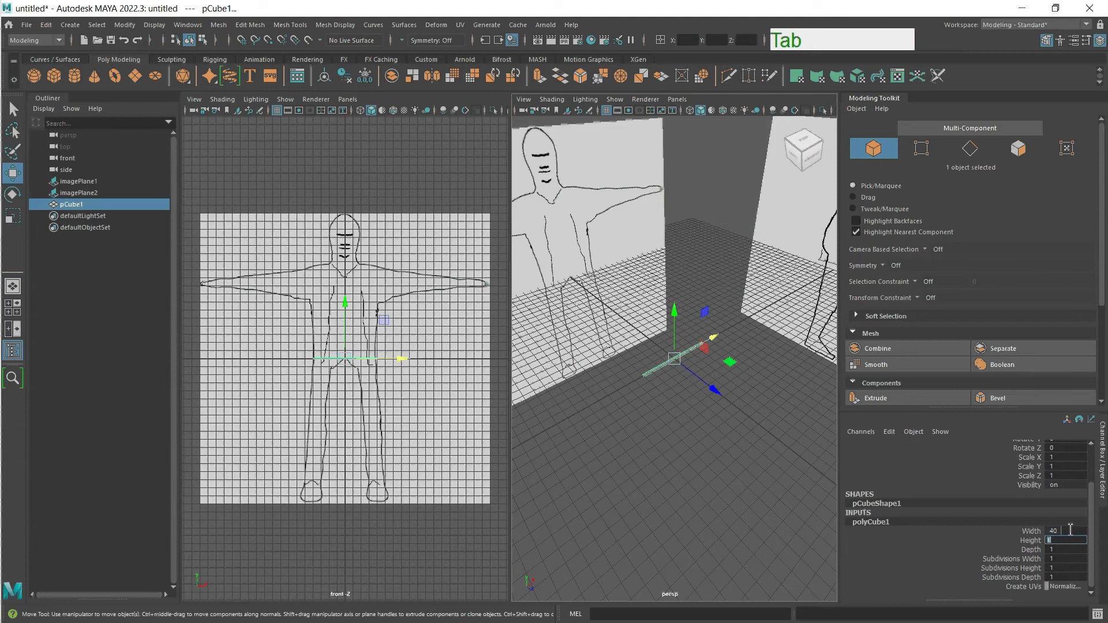
{"action": "type", "text": "60"}
{"action": "key", "text": "Tab"}
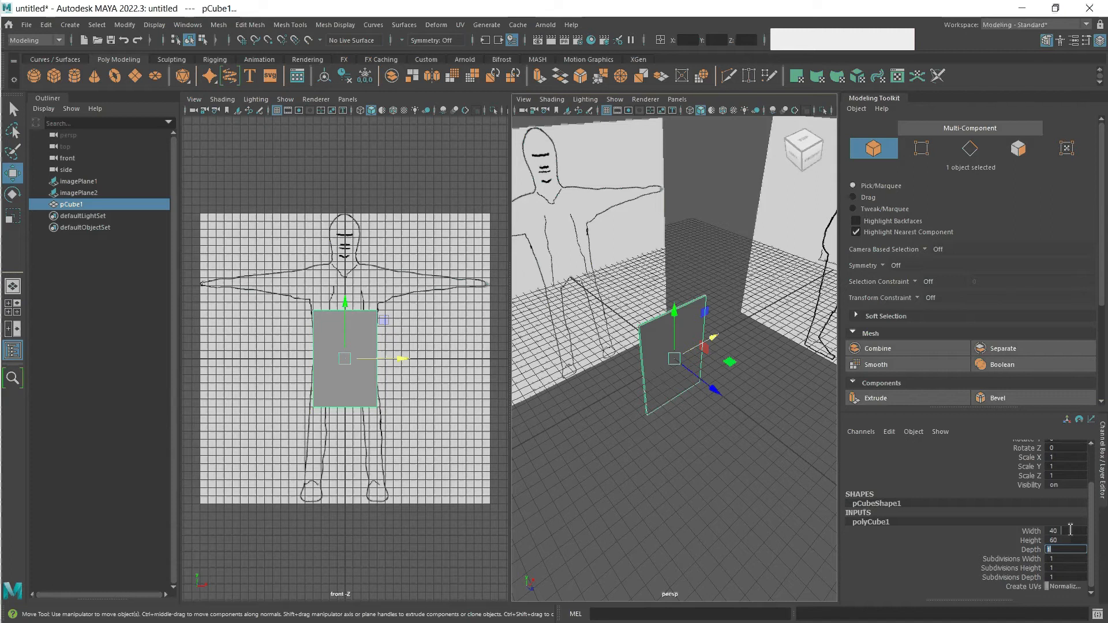
{"action": "type", "text": "30"}
- Subdivide the torso box into 4 width, 6 height and 2 depth divisions
{"action": "left_click", "coordinate": [1066, 560]}
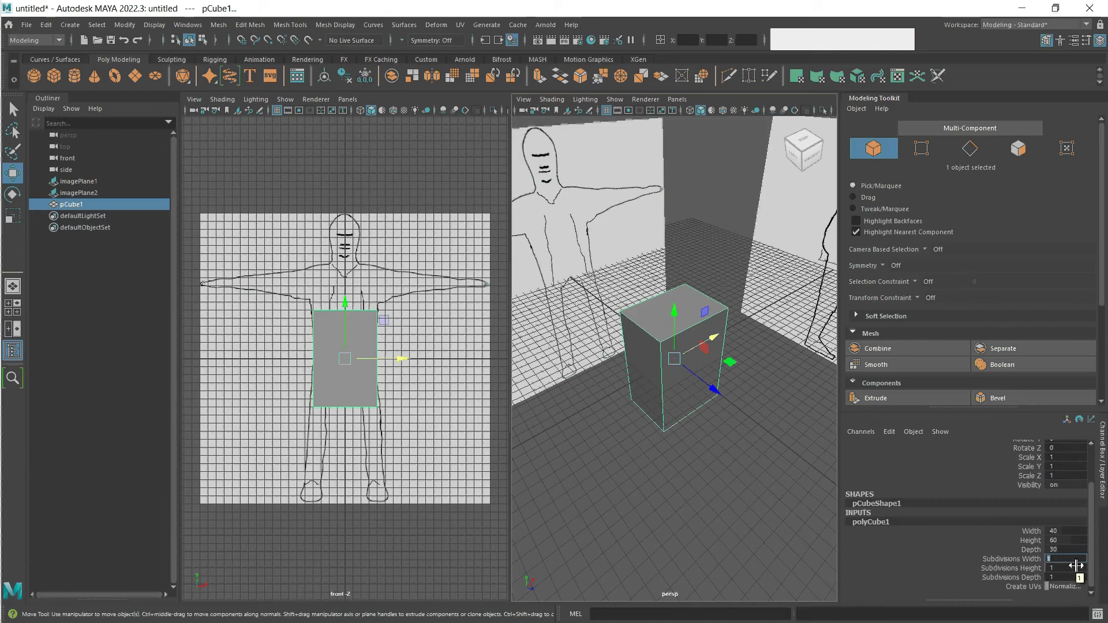
{"action": "type", "text": "4"}
{"action": "key", "text": "Tab"}
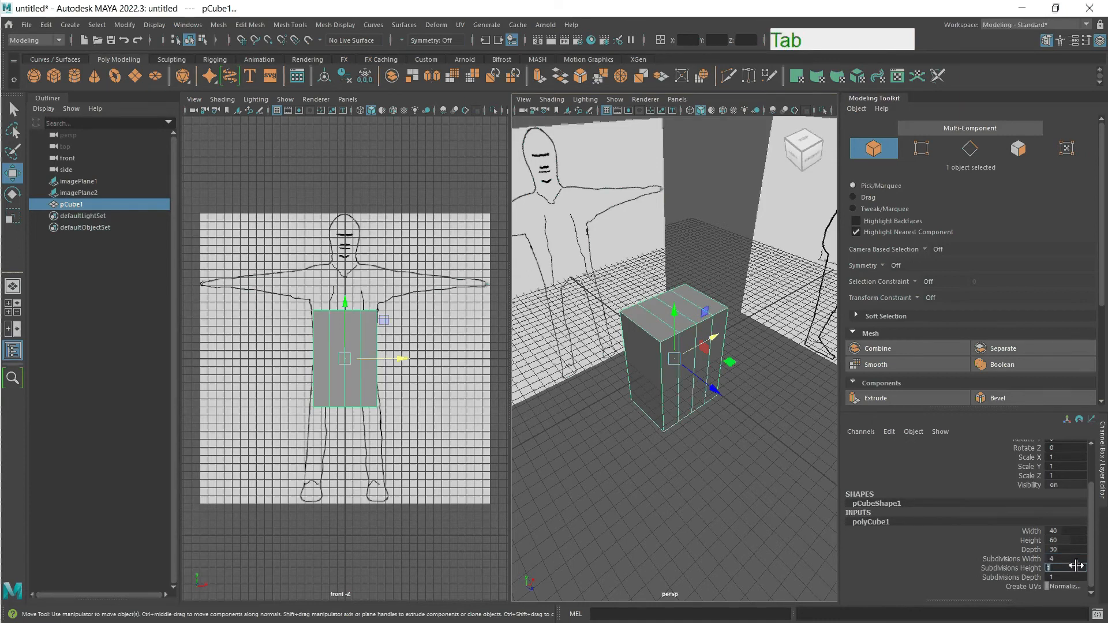
{"action": "type", "text": "6"}
{"action": "key", "text": "Tab"}
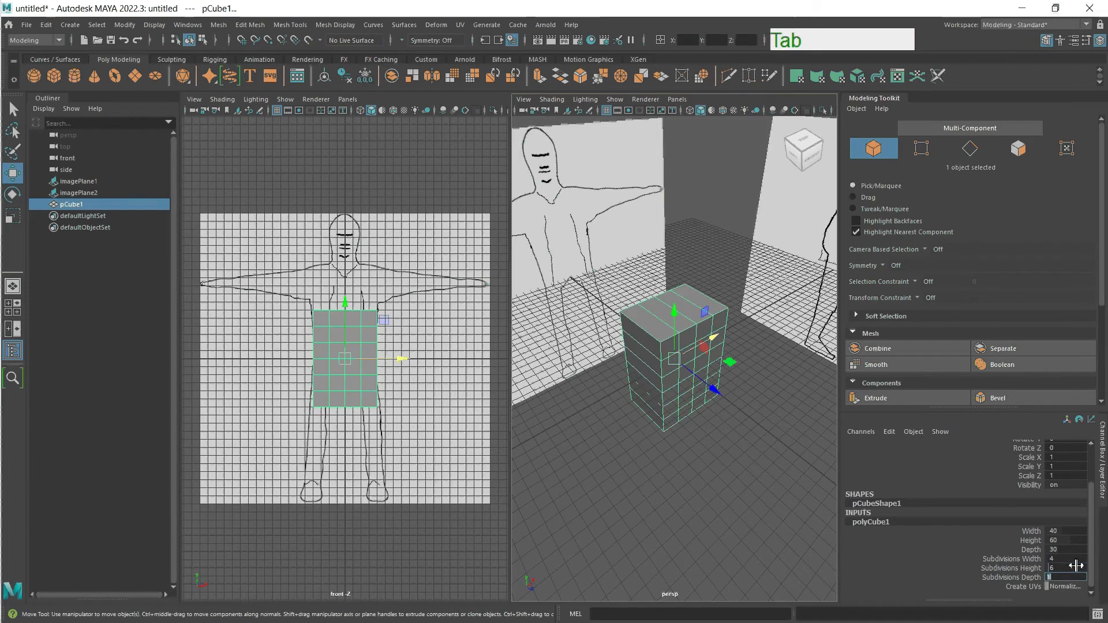
{"action": "type", "text": "2"}
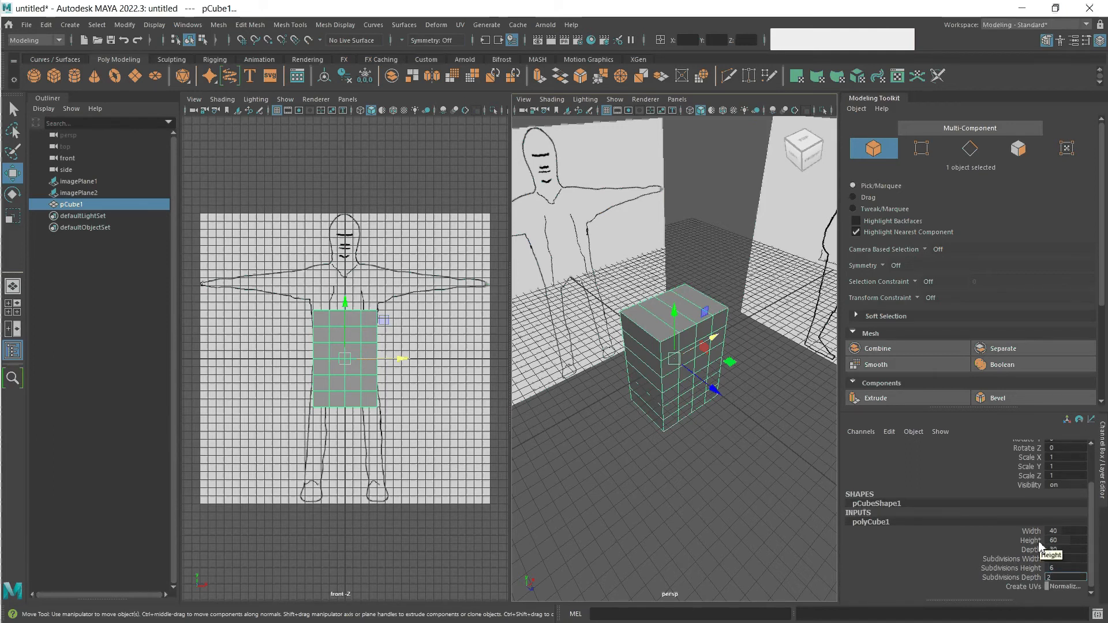
{"action": "key", "text": "KP_Enter"}
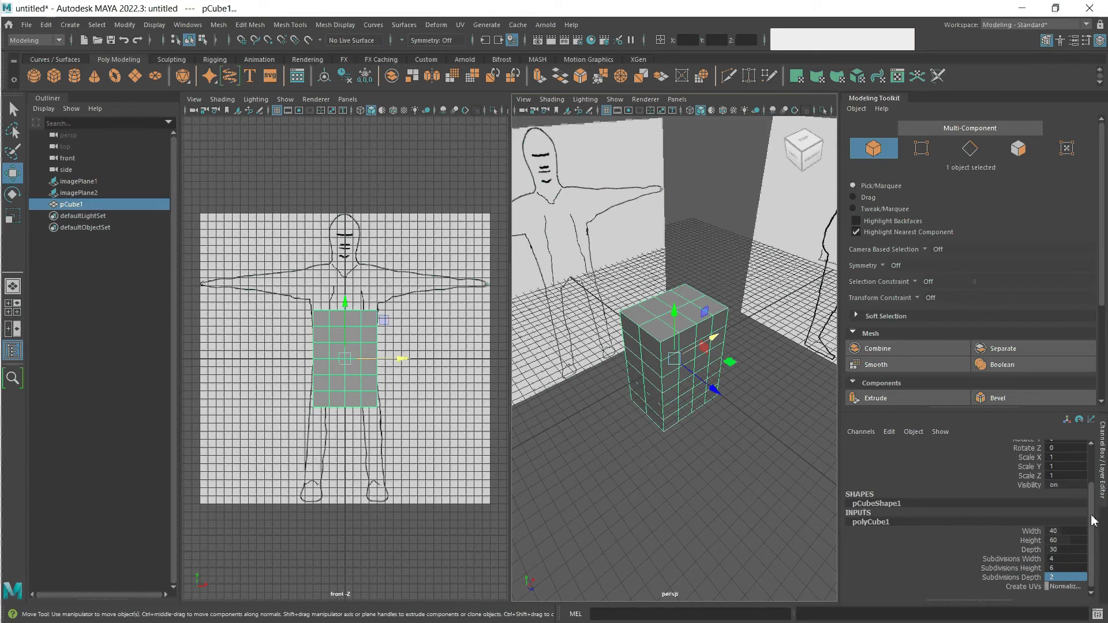
- Raise the torso box about 28.6 cm along Y so it covers the torso of the front reference
{"action": "left_click_drag", "start_coordinate": [1096, 518], "coordinate": [1094, 468]}
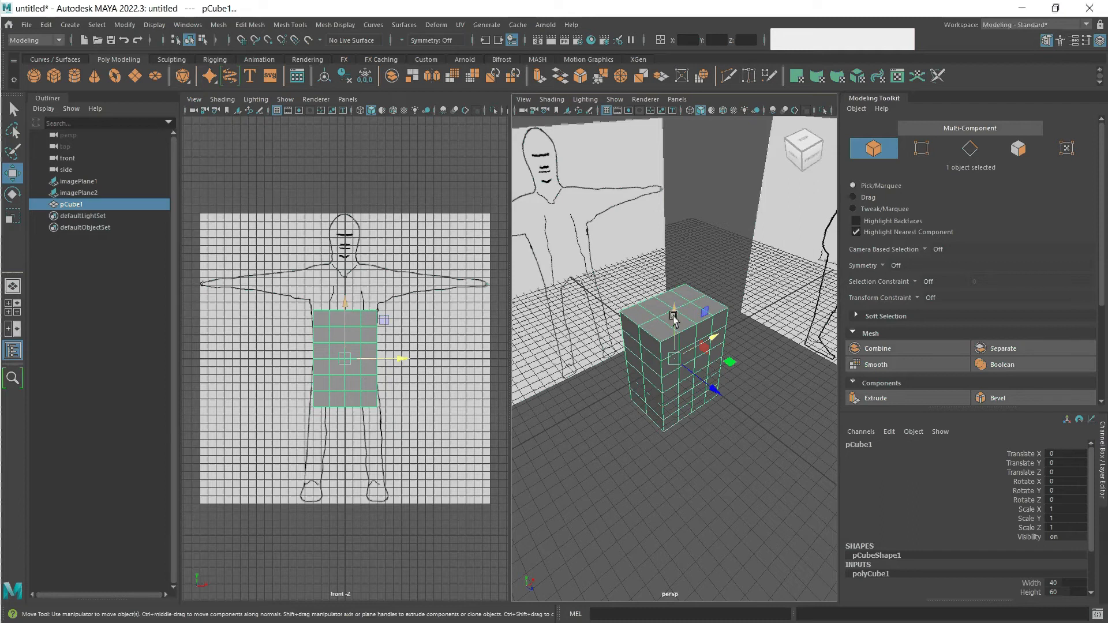
{"action": "left_click_drag", "start_coordinate": [674, 315], "coordinate": [673, 255]}
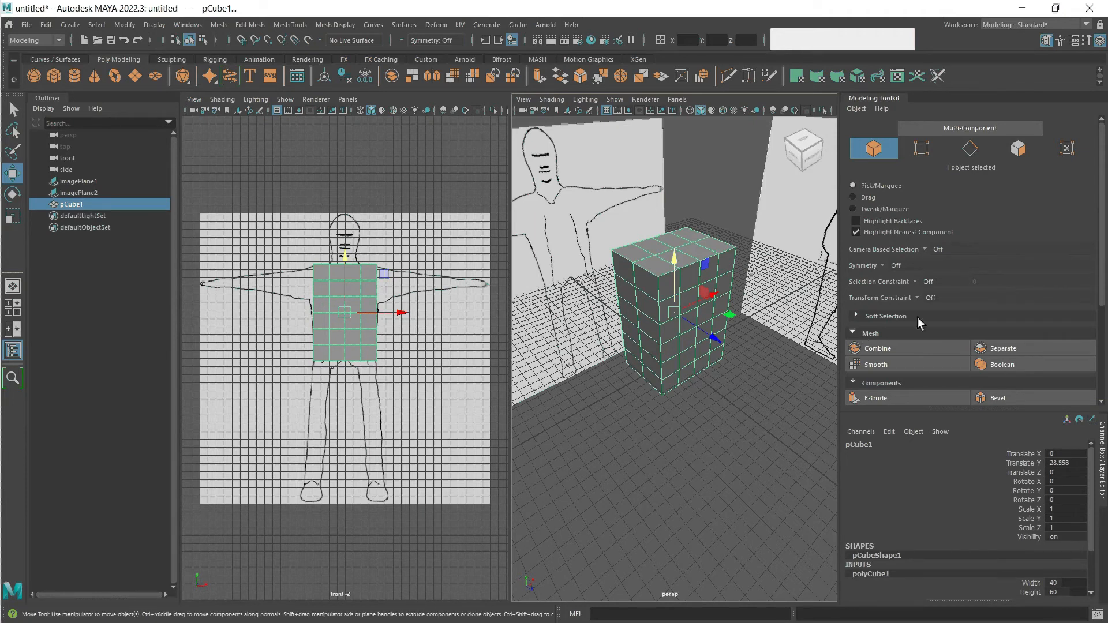
- Set the modelling symmetry to World X
{"action": "left_click_drag", "start_coordinate": [1103, 198], "coordinate": [1102, 290]}
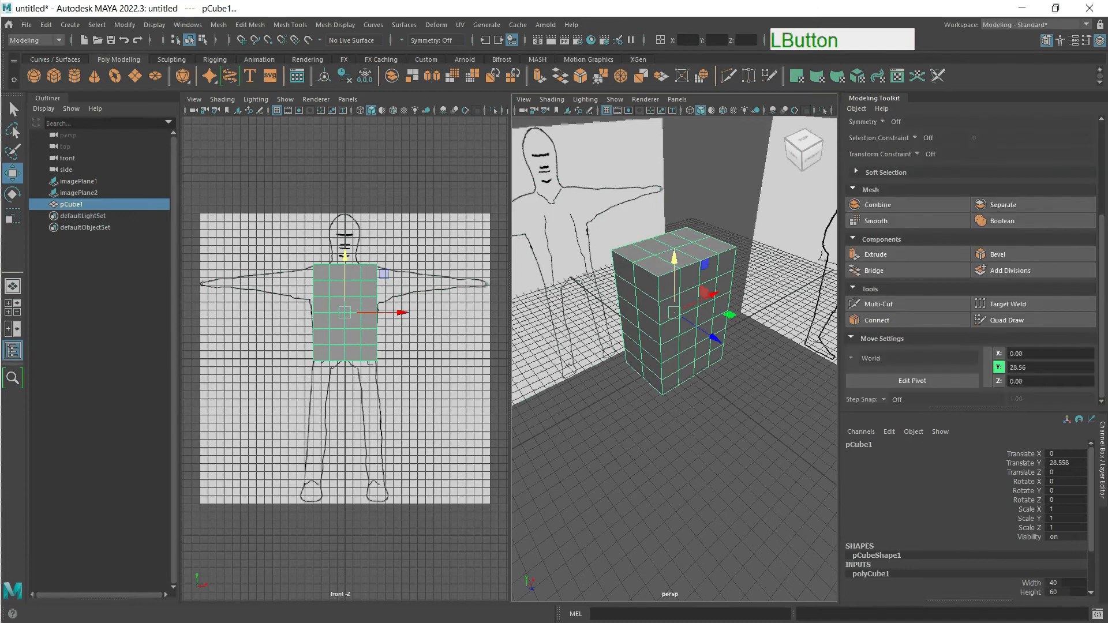
{"action": "scroll", "coordinate": [892, 341], "scroll_direction": "up", "scroll_amount": 4}
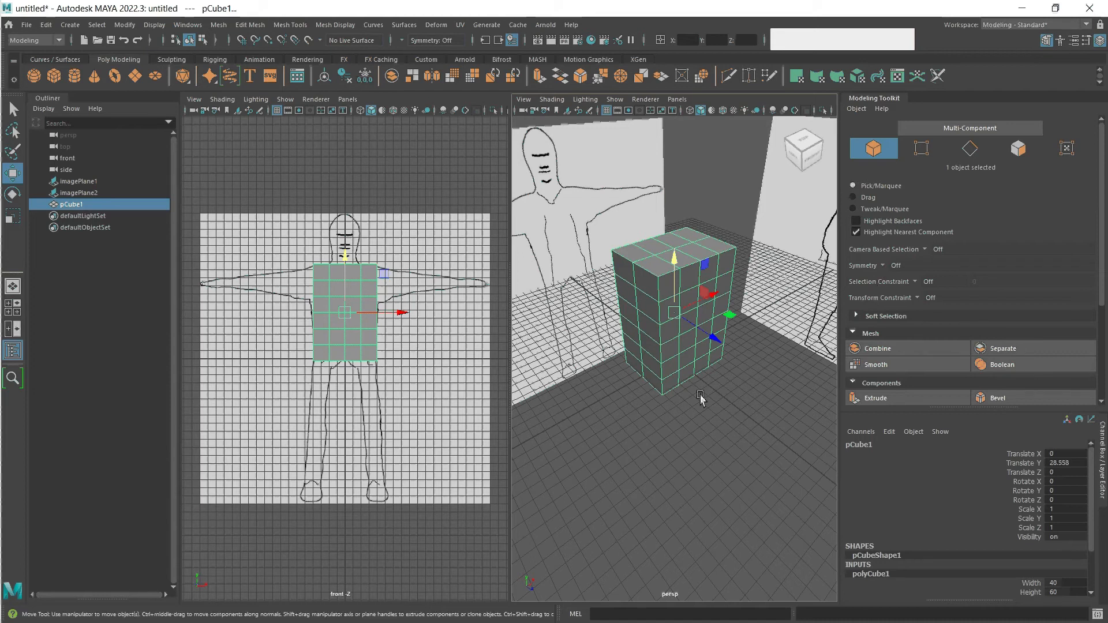
{"action": "left_click", "coordinate": [888, 270]}
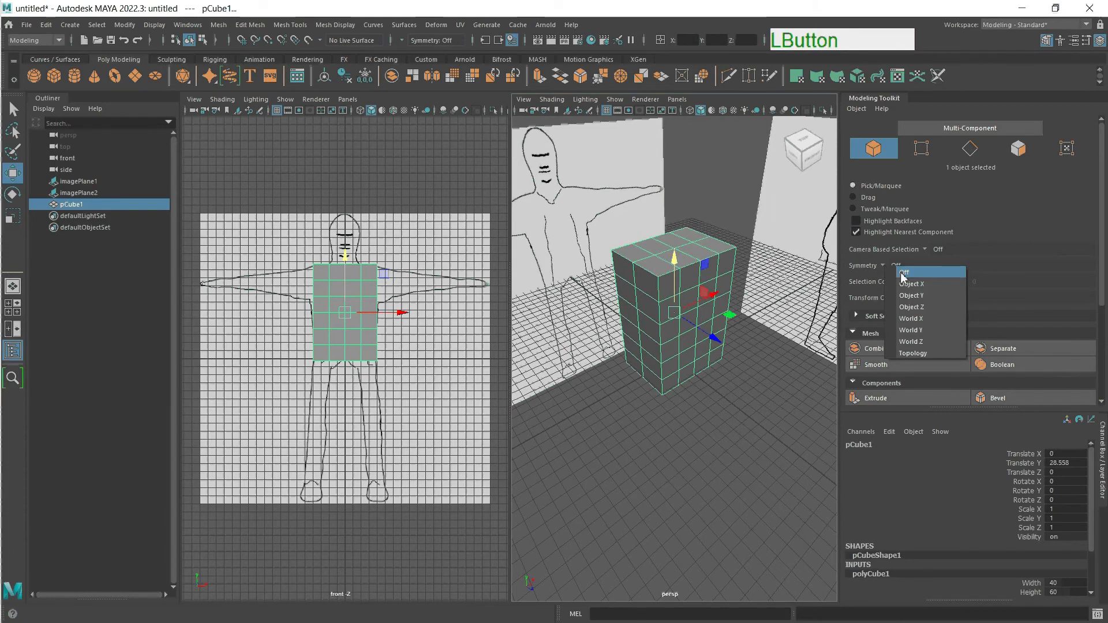
{"action": "left_click", "coordinate": [922, 319]}
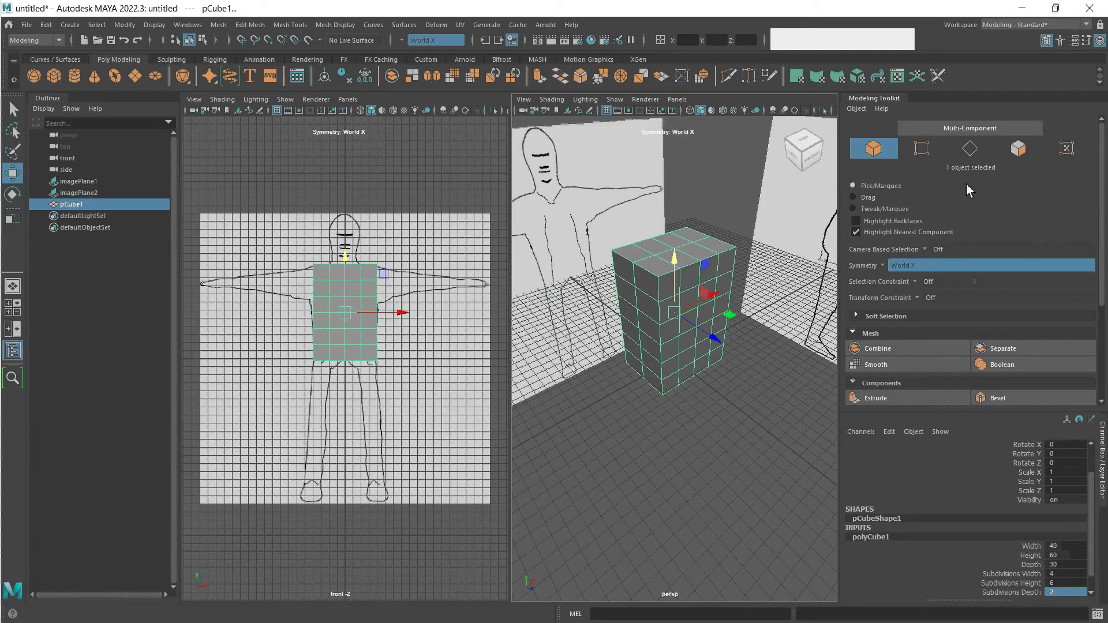
- Pull the torso box's front and back top edge rows inward along Z, placing the front row at about Z 11.7
{"action": "left_click", "coordinate": [972, 153]}
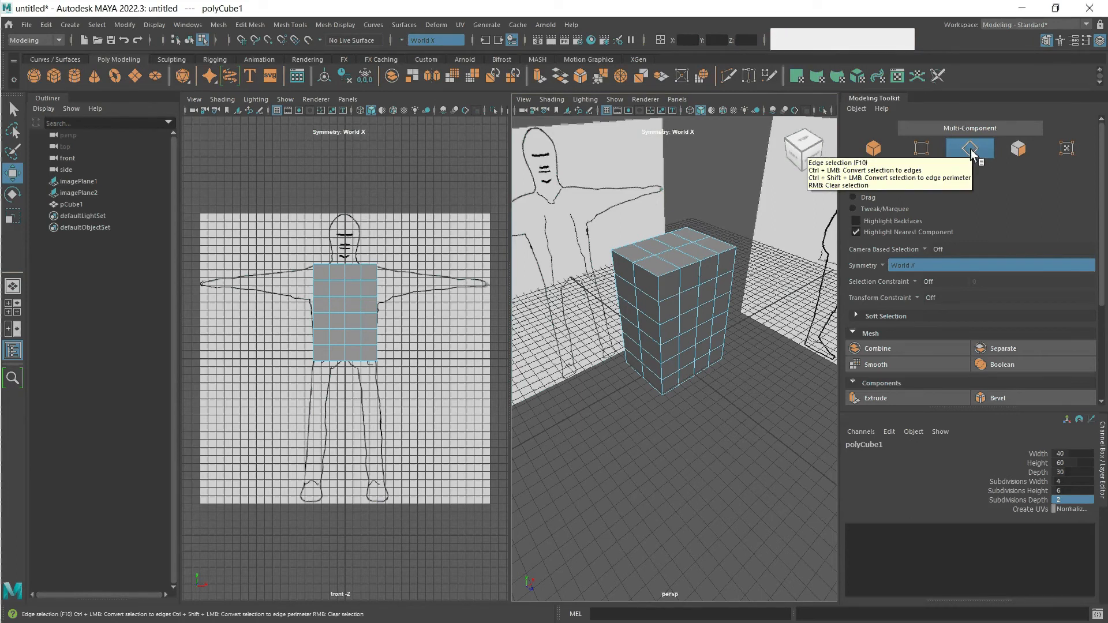
{"action": "double_click", "coordinate": [667, 280]}
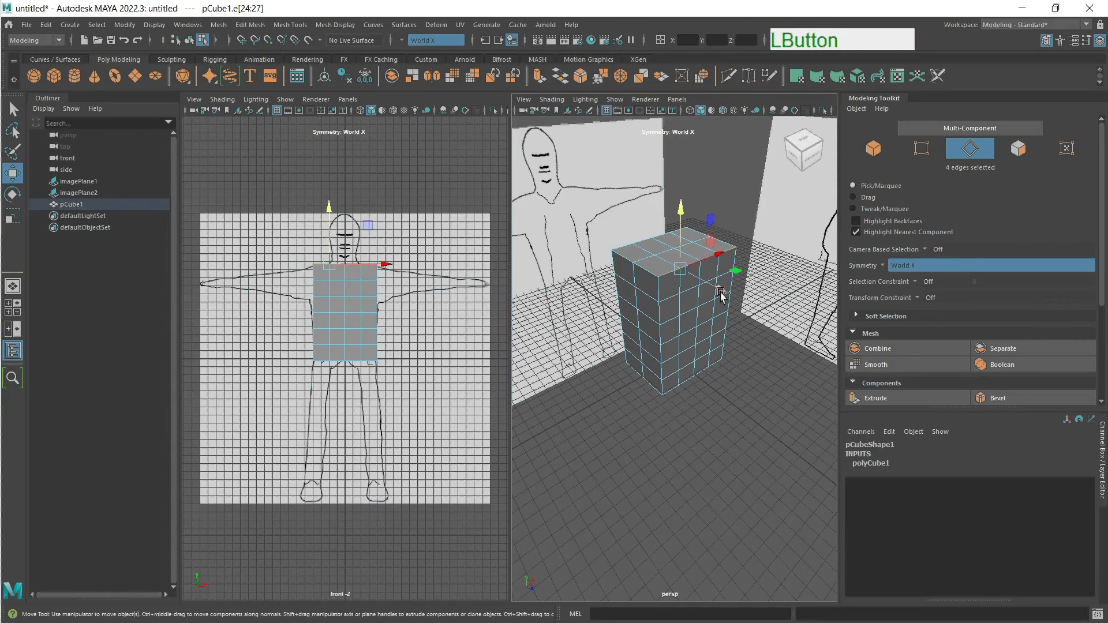
{"action": "left_click_drag", "start_coordinate": [721, 294], "coordinate": [711, 295]}
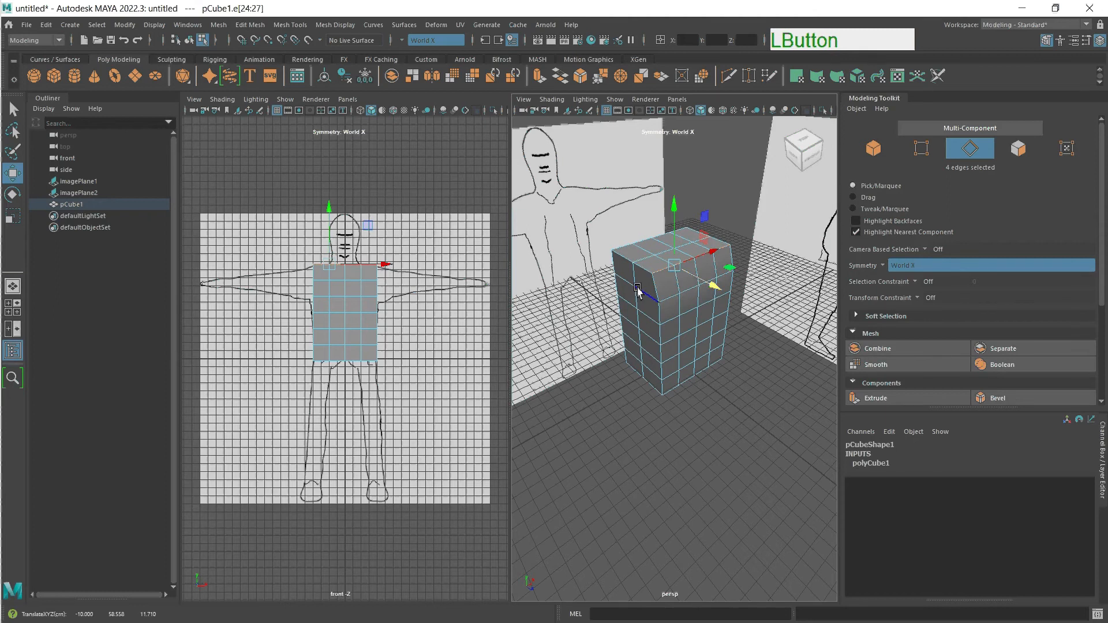
{"action": "double_click", "coordinate": [668, 274]}
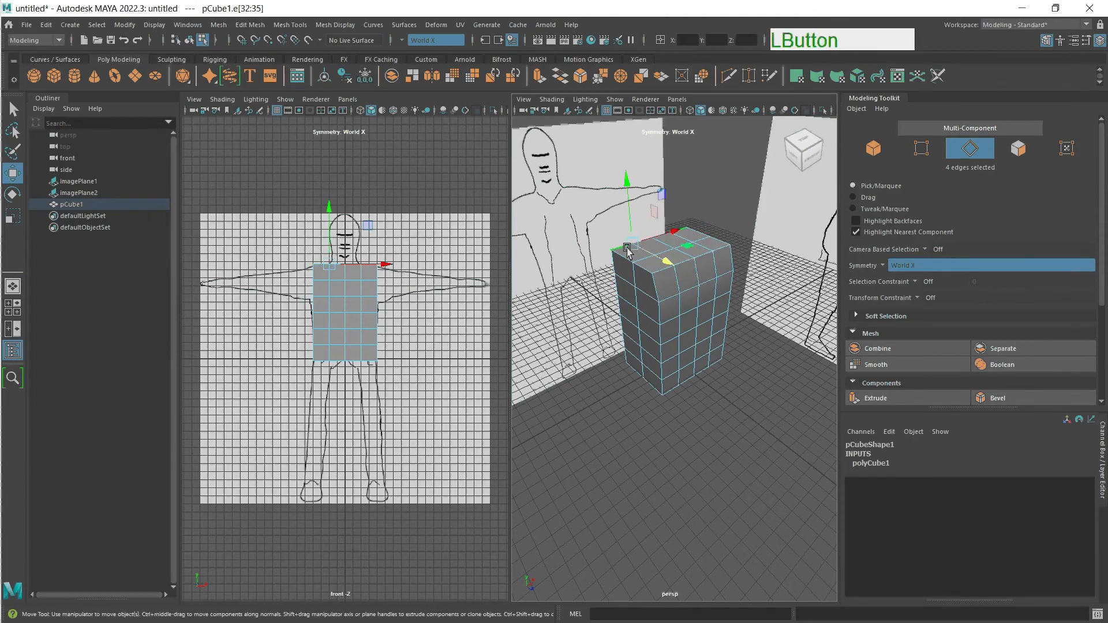
{"action": "left_click_drag", "start_coordinate": [669, 274], "coordinate": [673, 272]}
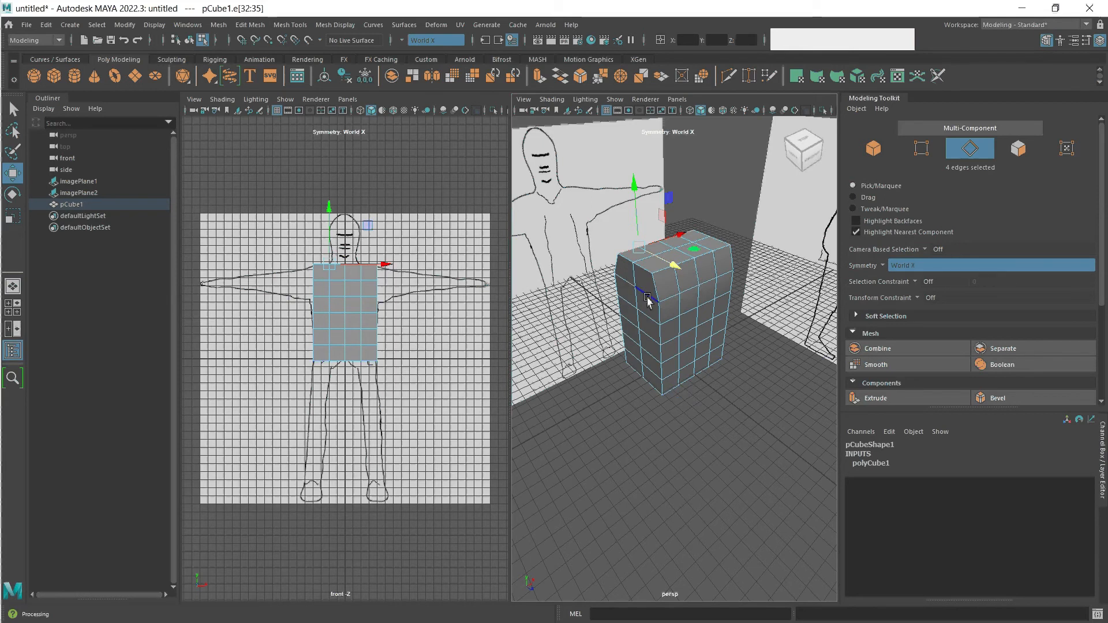
- Paint-select all the faces on the torso box's underside and rotate them so both halves slope down toward the crotch
{"action": "key", "text": "alt"}
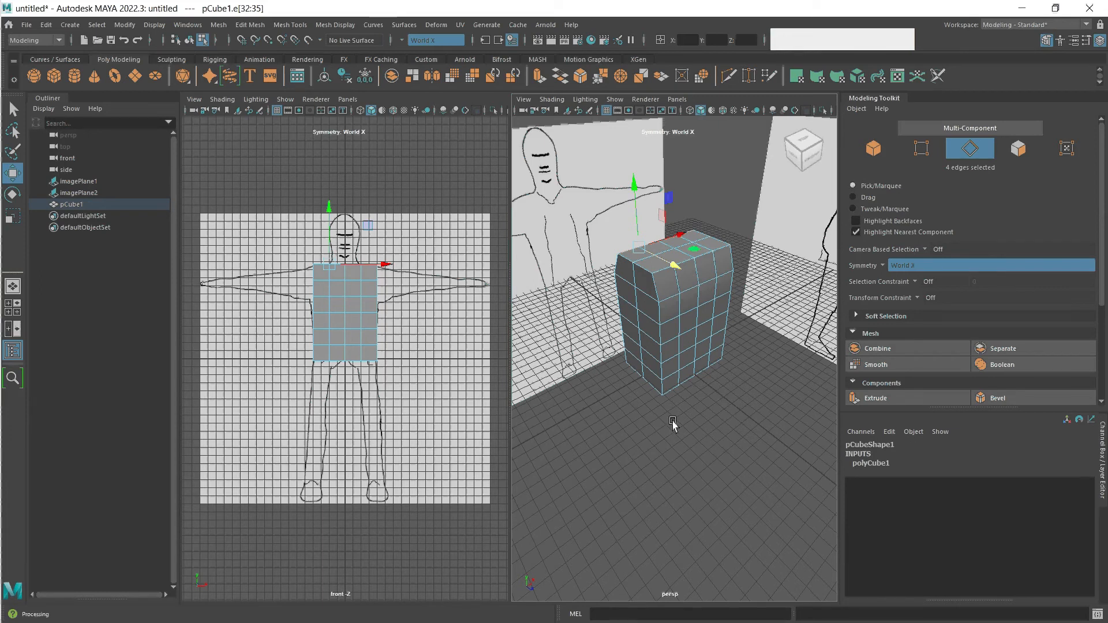
{"action": "left_click_drag", "start_coordinate": [675, 423], "coordinate": [706, 358], "text": "alt"}
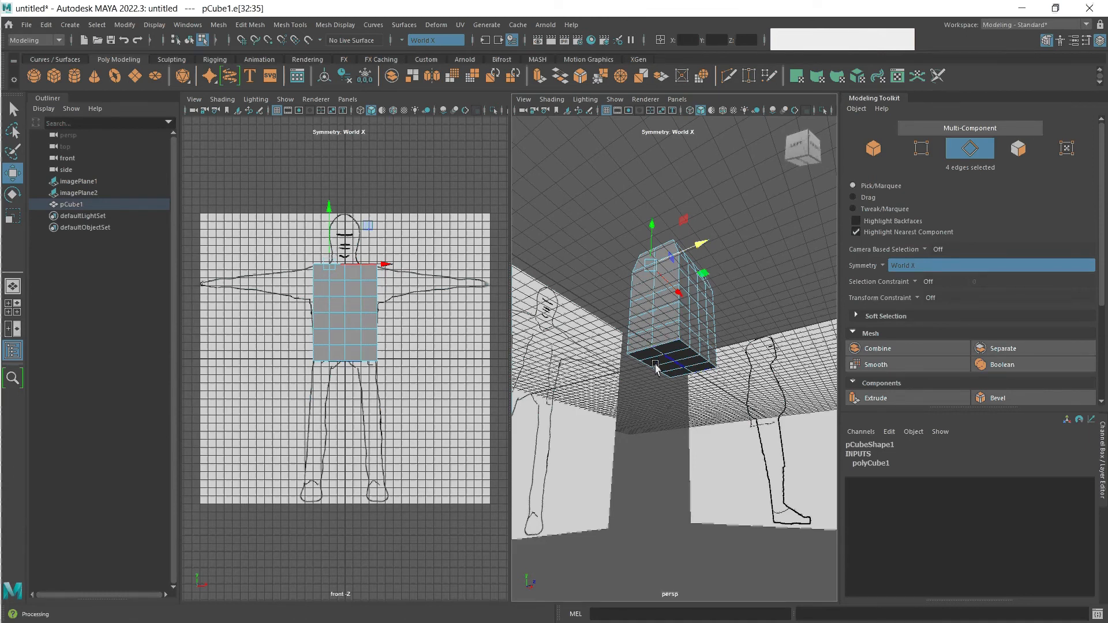
{"action": "left_click_drag", "start_coordinate": [687, 428], "coordinate": [638, 354], "text": "alt"}
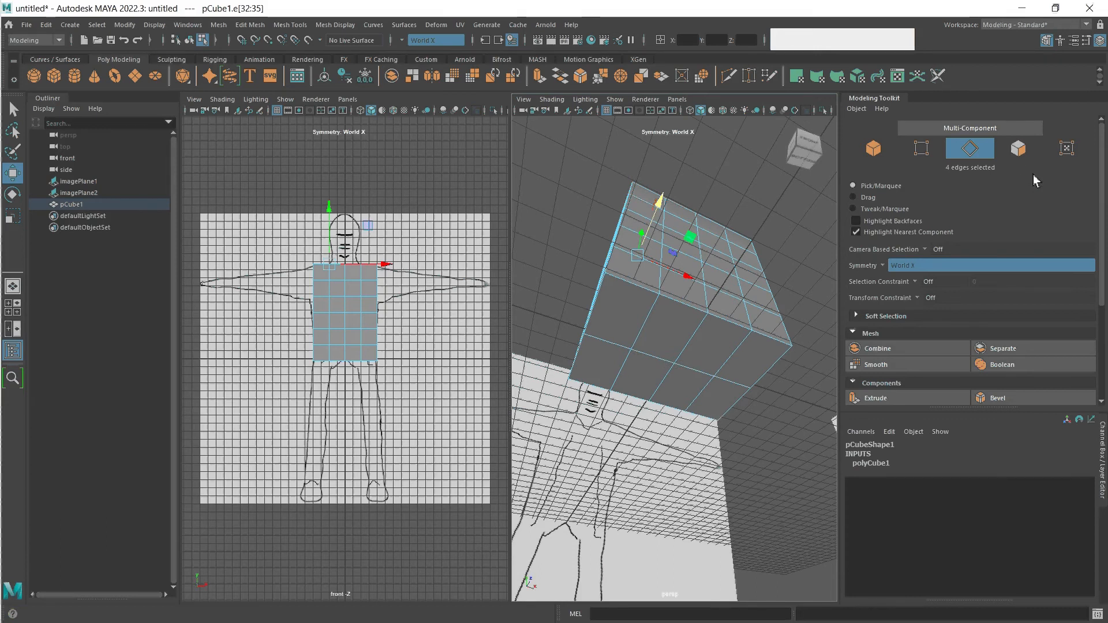
{"action": "left_click", "coordinate": [1019, 149]}
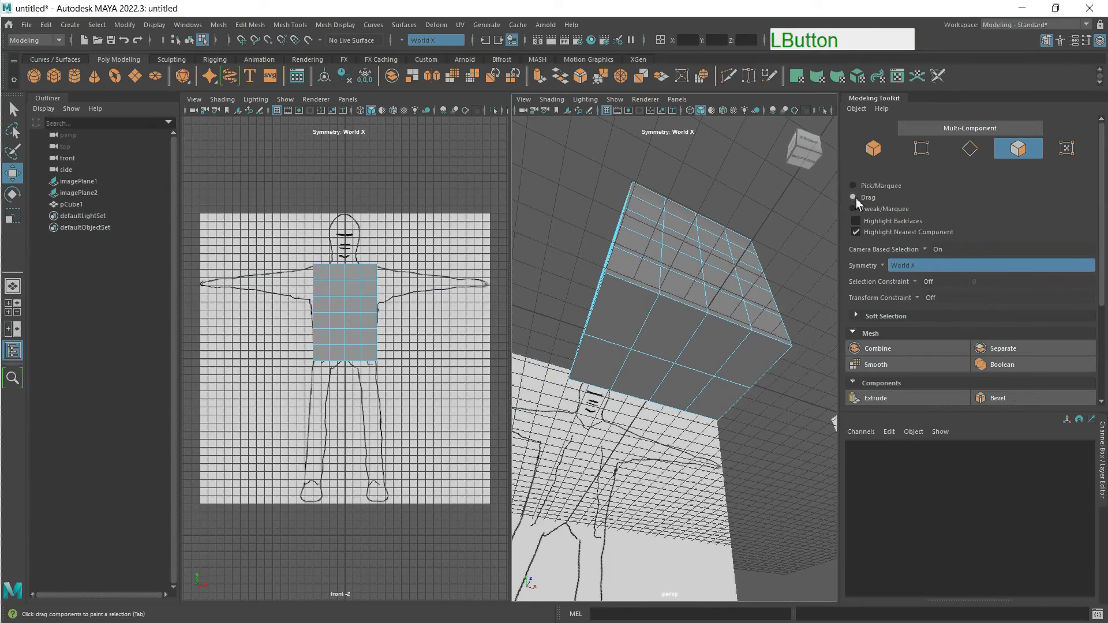
{"action": "left_click", "coordinate": [620, 310]}
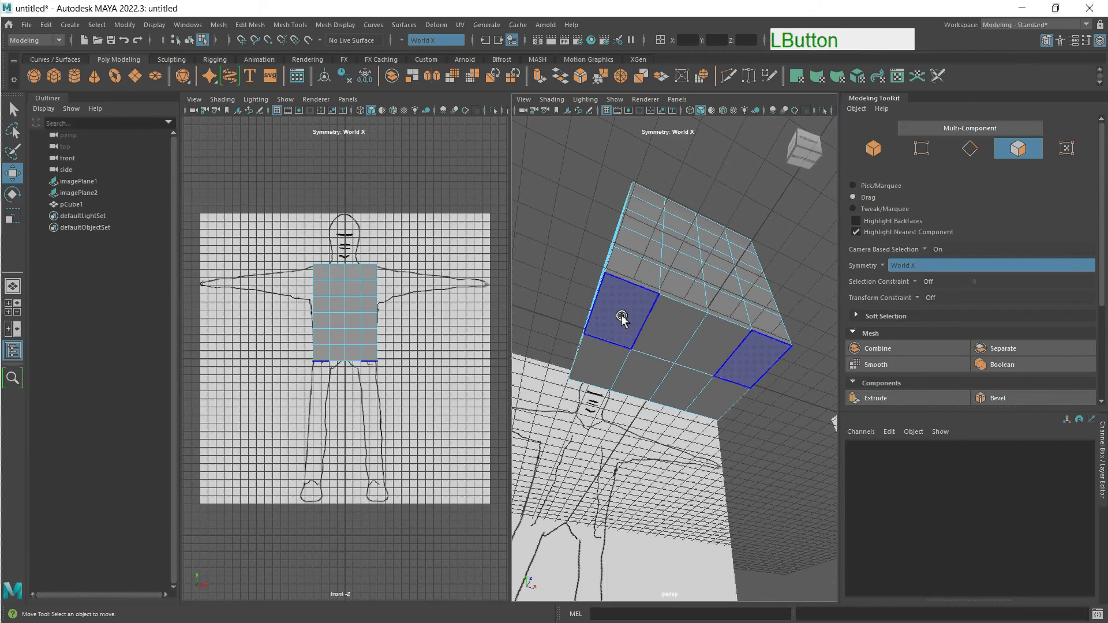
{"action": "mouse_move", "coordinate": [626, 310]}
{"action": "left_mouse_down"}
{"action": "mouse_move", "coordinate": [604, 376]}
{"action": "mouse_move", "coordinate": [663, 336]}
{"action": "left_mouse_up"}
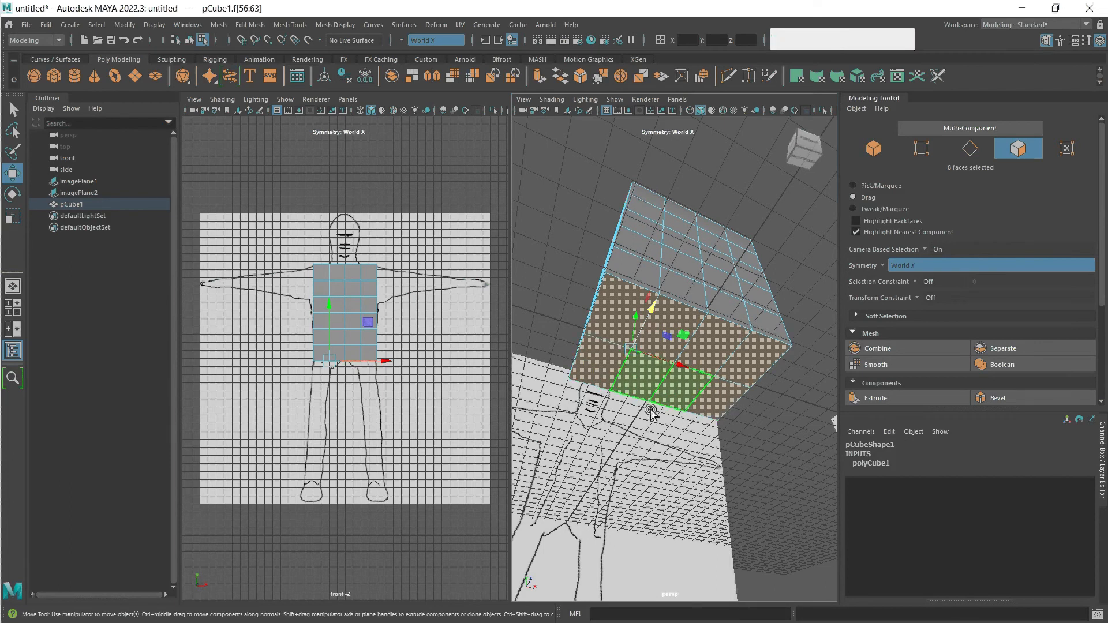
{"action": "key", "text": "e"}
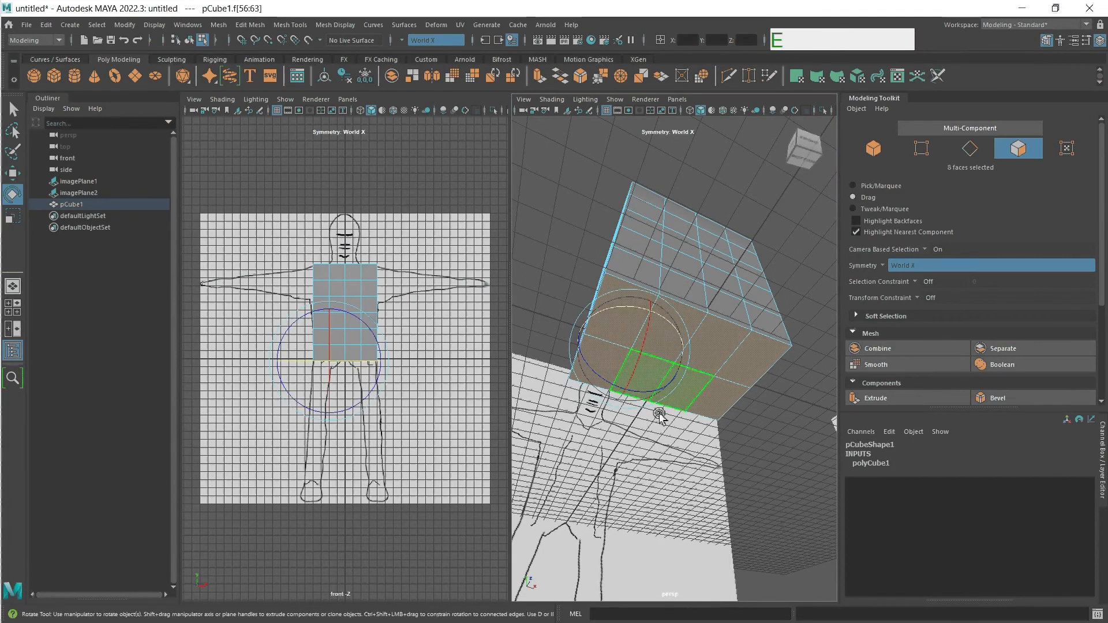
{"action": "mouse_move", "coordinate": [660, 415]}
{"action": "left_mouse_down", "text": "alt"}
{"action": "mouse_move", "coordinate": [673, 456]}
{"action": "mouse_move", "coordinate": [660, 463]}
{"action": "mouse_move", "coordinate": [653, 407]}
{"action": "left_mouse_up", "text": "alt"}
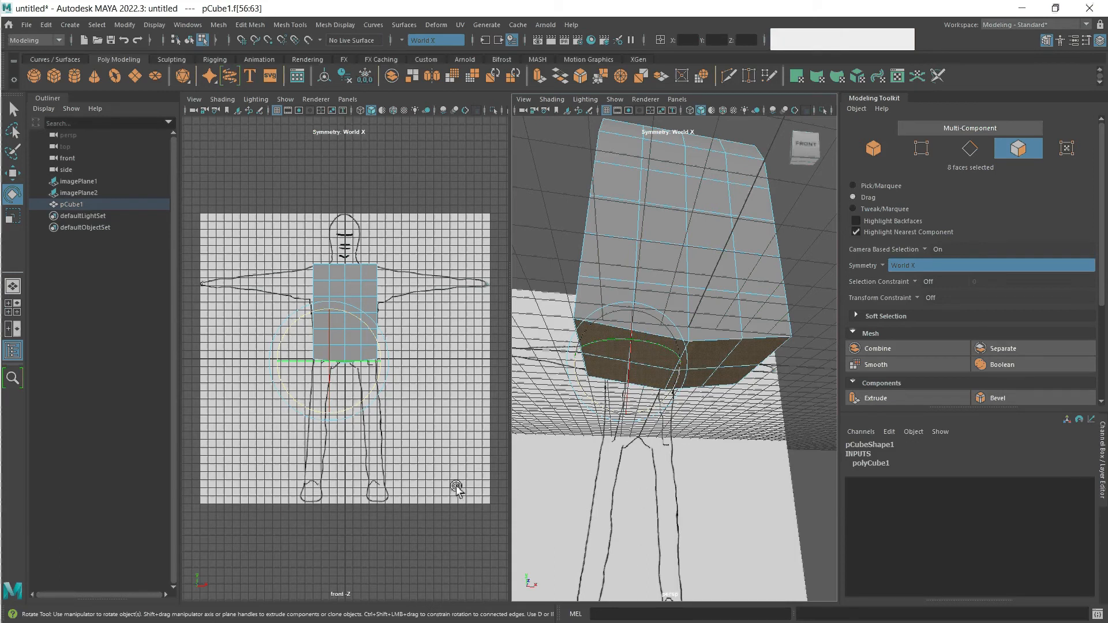
{"action": "scroll", "coordinate": [340, 411], "scroll_direction": "up", "scroll_amount": 2}
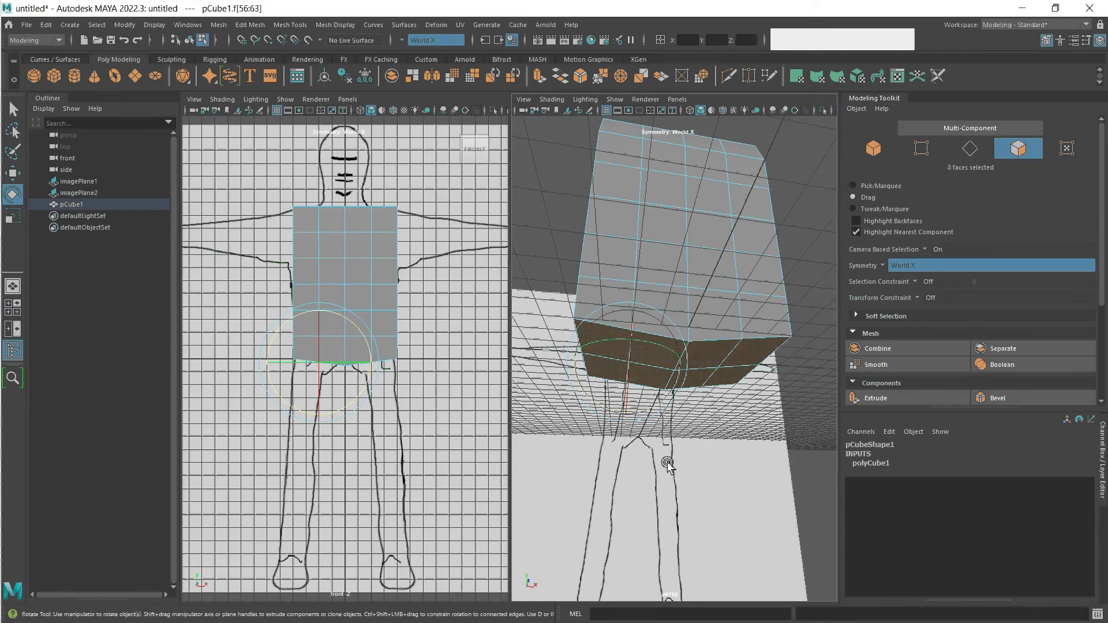
- Bevel the centre edge line running front to back across the torso's underside with a fraction of 0.2
{"action": "key", "text": "ctrl+z"}
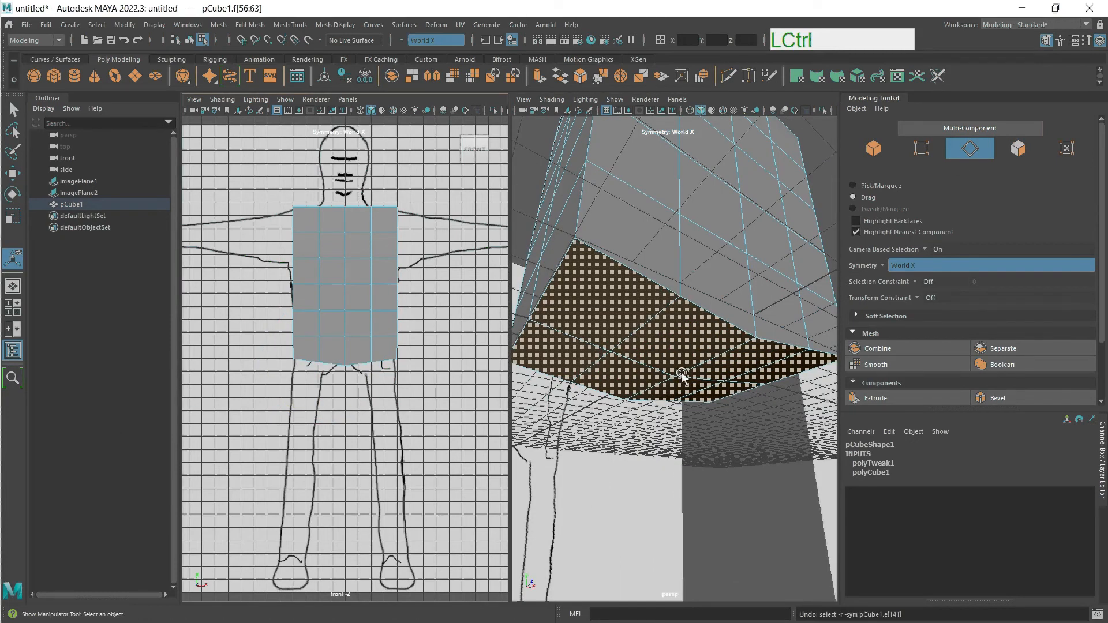
{"action": "left_click", "coordinate": [972, 150]}
{"action": "left_click", "coordinate": [972, 149]}
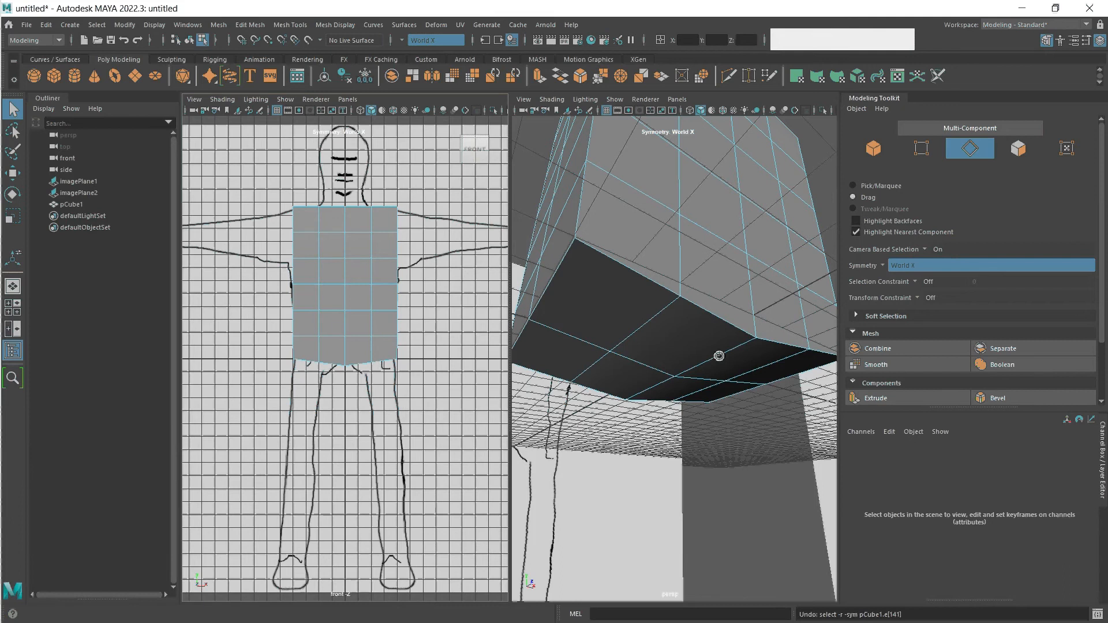
{"action": "left_click_drag", "start_coordinate": [716, 359], "coordinate": [650, 389]}
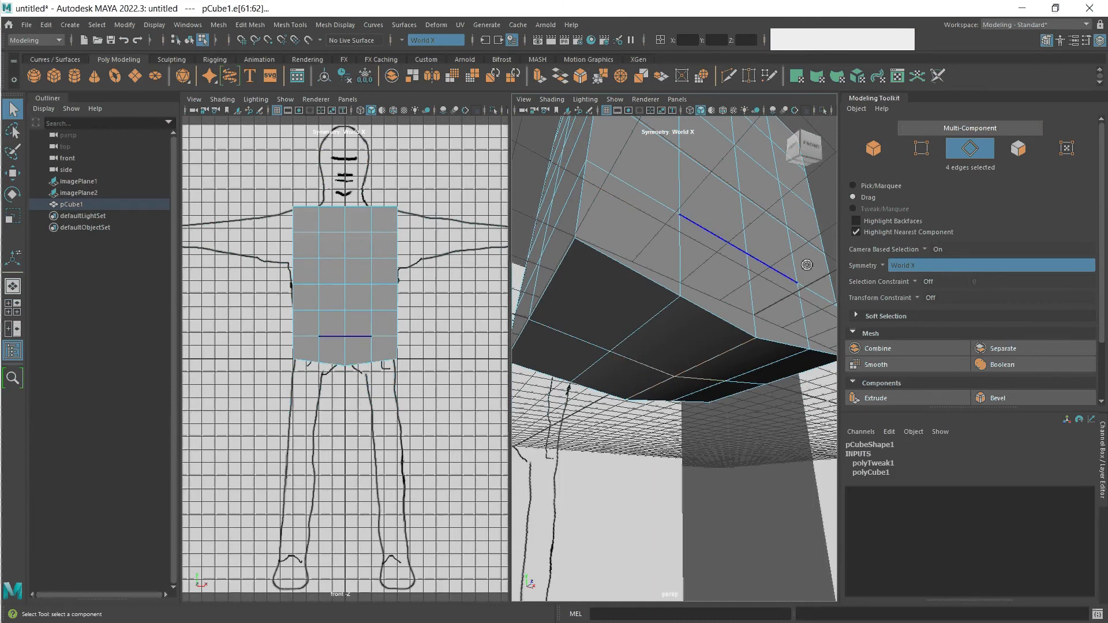
{"action": "left_click", "coordinate": [660, 362], "text": "ctrl"}
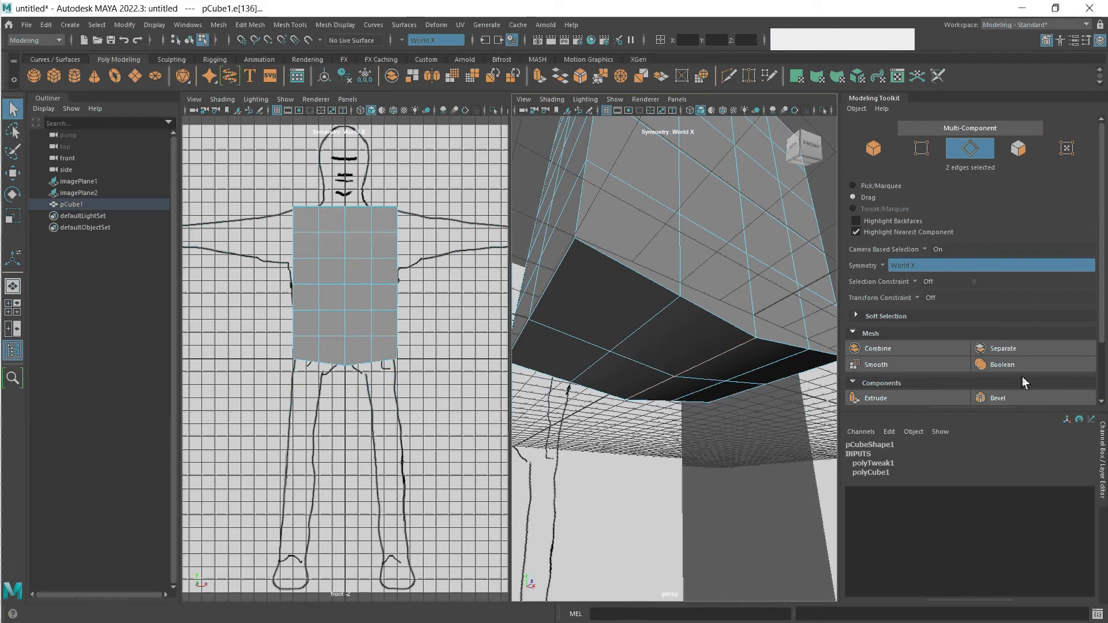
{"action": "left_click", "coordinate": [1019, 401]}
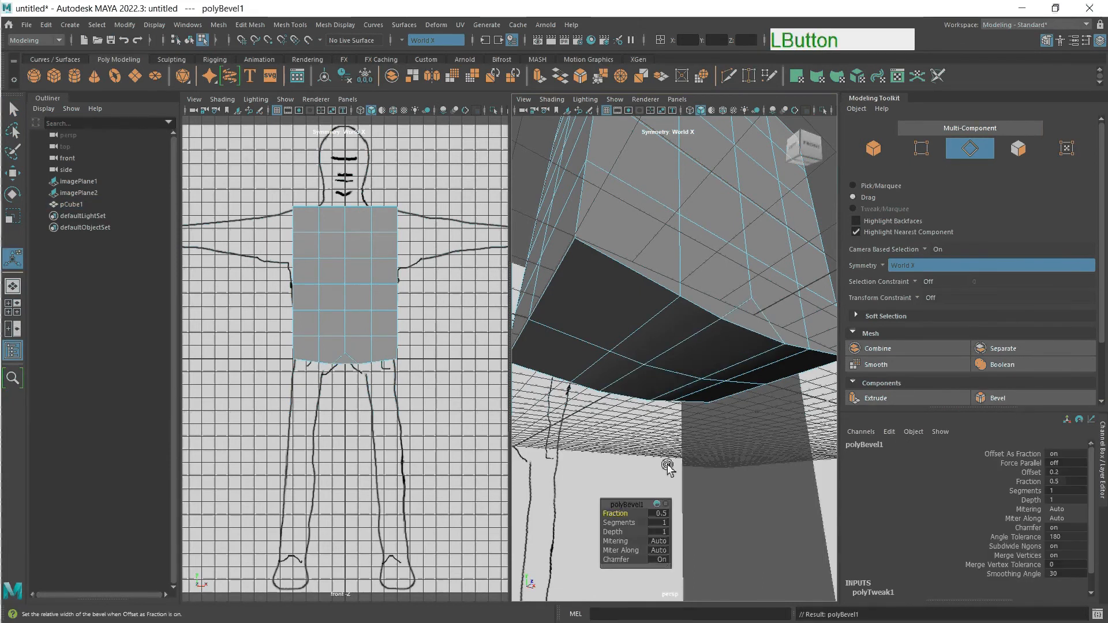
{"action": "middle_click_drag", "start_coordinate": [658, 517], "coordinate": [658, 518]}
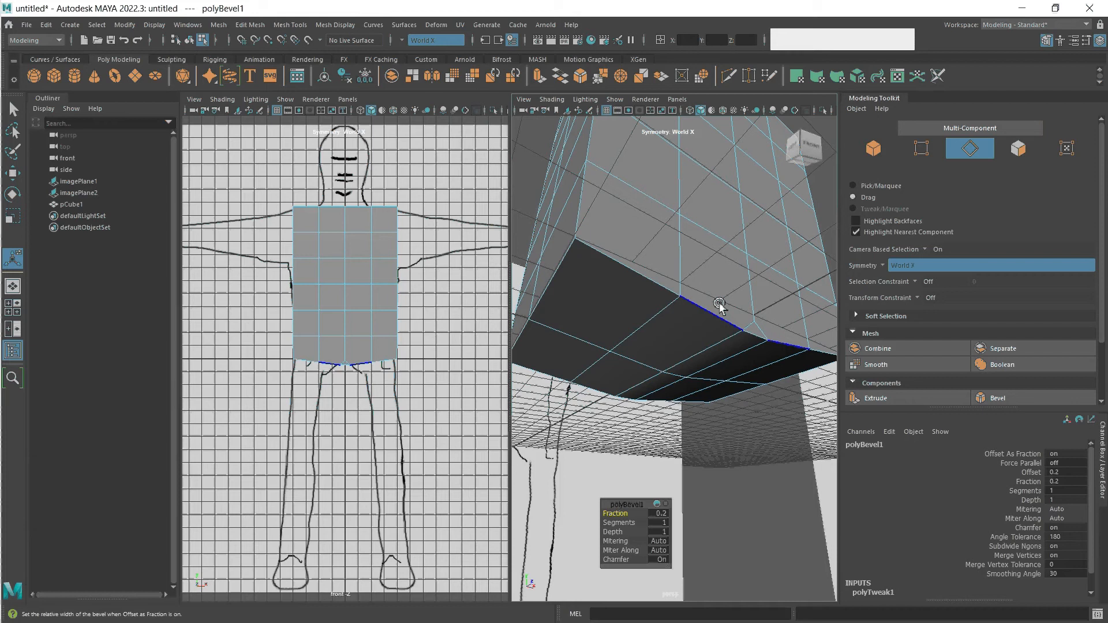
- Extrude the eight underside faces on both sides of the crotch strip with thickness 5.7 and offset 1.8
{"action": "left_click", "coordinate": [1020, 151]}
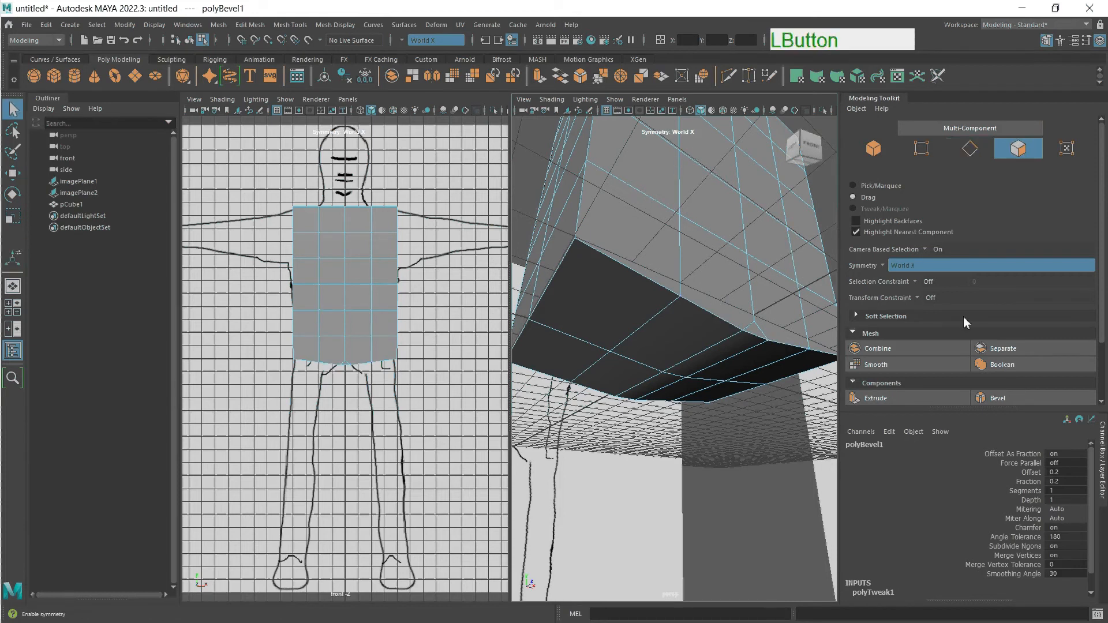
{"action": "mouse_move", "coordinate": [609, 328]}
{"action": "left_mouse_down"}
{"action": "mouse_move", "coordinate": [601, 321]}
{"action": "mouse_move", "coordinate": [584, 356]}
{"action": "mouse_move", "coordinate": [660, 329]}
{"action": "mouse_move", "coordinate": [611, 501]}
{"action": "left_mouse_up"}
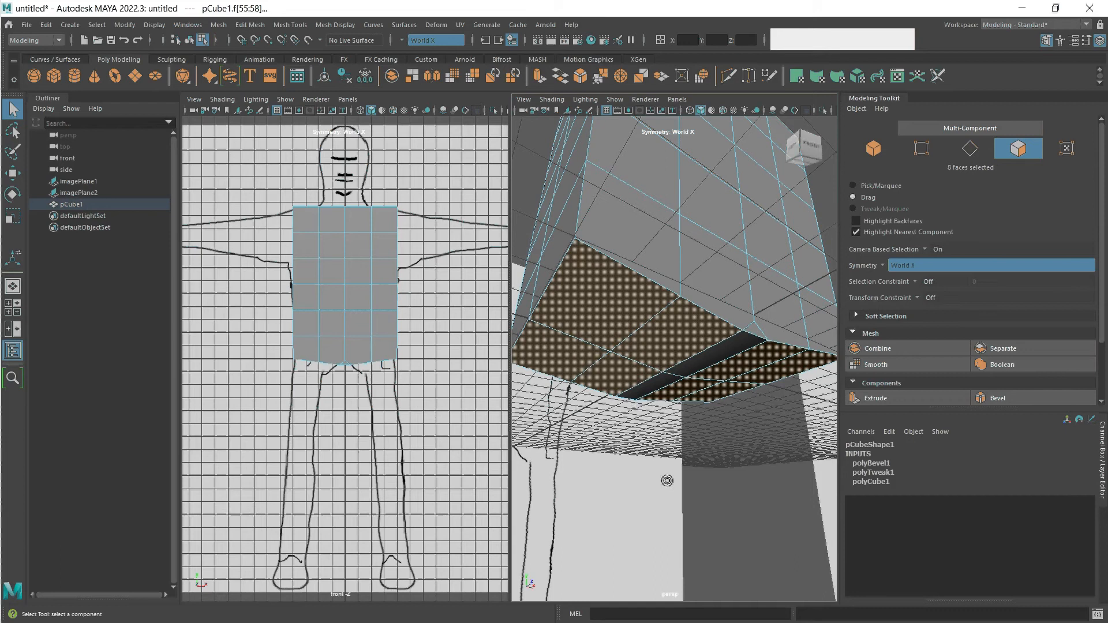
{"action": "key", "text": "ctrl+e"}
{"action": "left_click", "coordinate": [902, 401]}
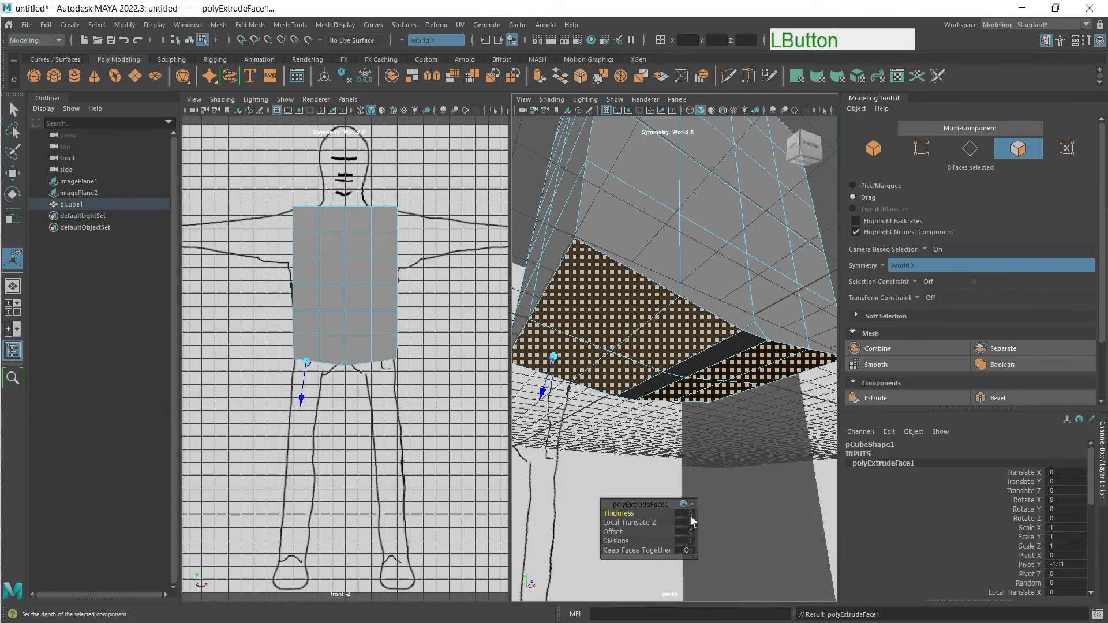
{"action": "scroll", "coordinate": [641, 381], "scroll_direction": "down", "scroll_amount": 5}
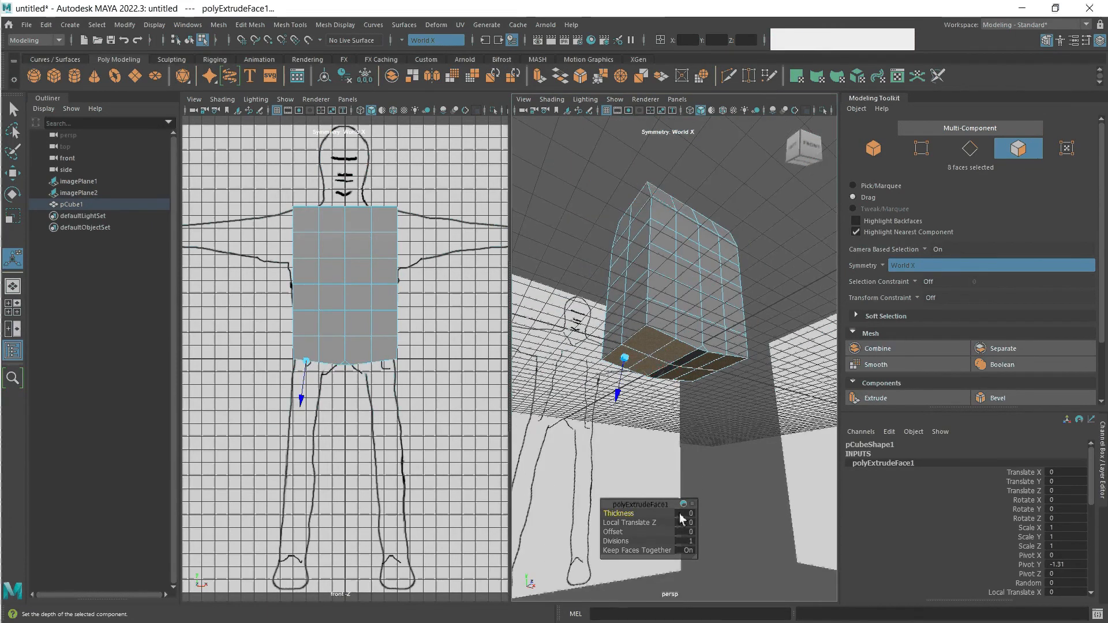
{"action": "middle_click_drag", "start_coordinate": [681, 517], "coordinate": [719, 527]}
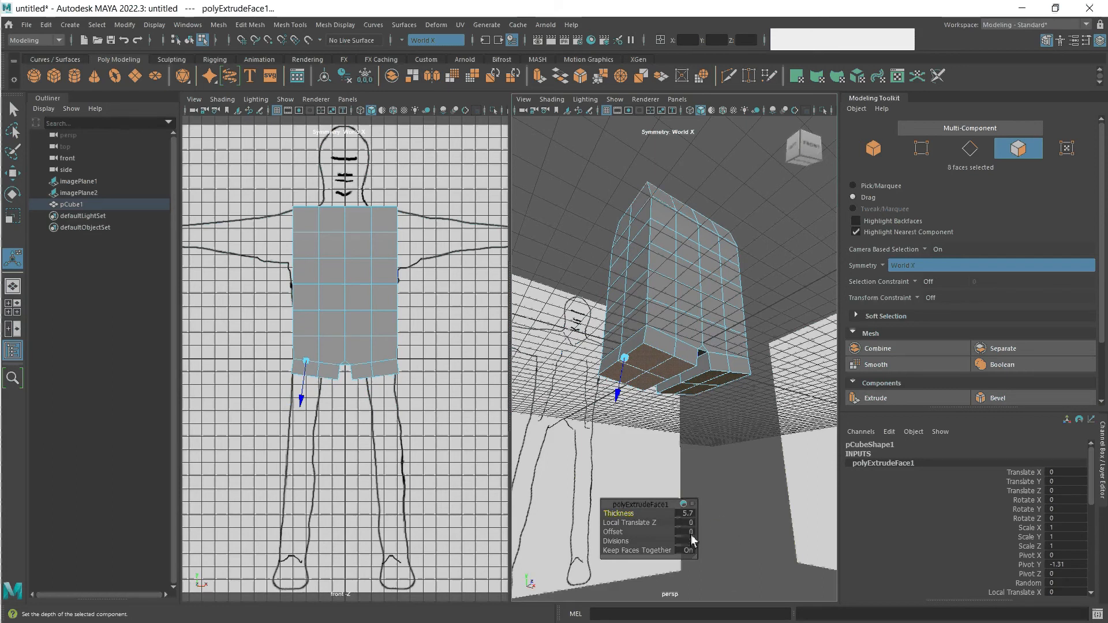
{"action": "middle_click_drag", "start_coordinate": [693, 541], "coordinate": [703, 541]}
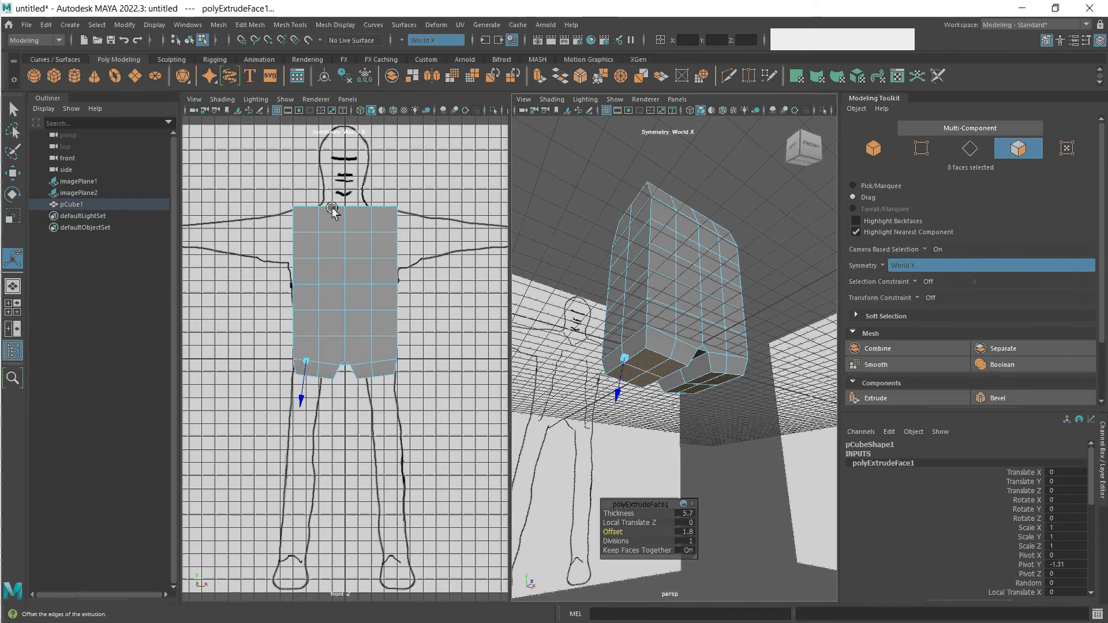
- Try to circularize the extruded leg-opening faces with a twist of -7
{"action": "left_click", "coordinate": [249, 26]}
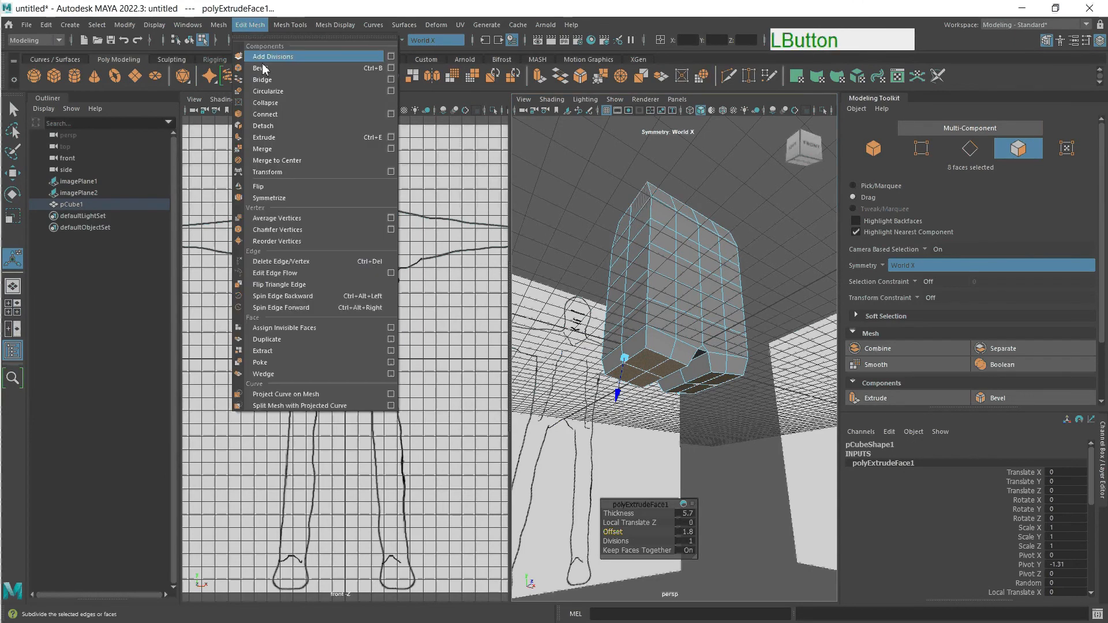
{"action": "left_click", "coordinate": [268, 91]}
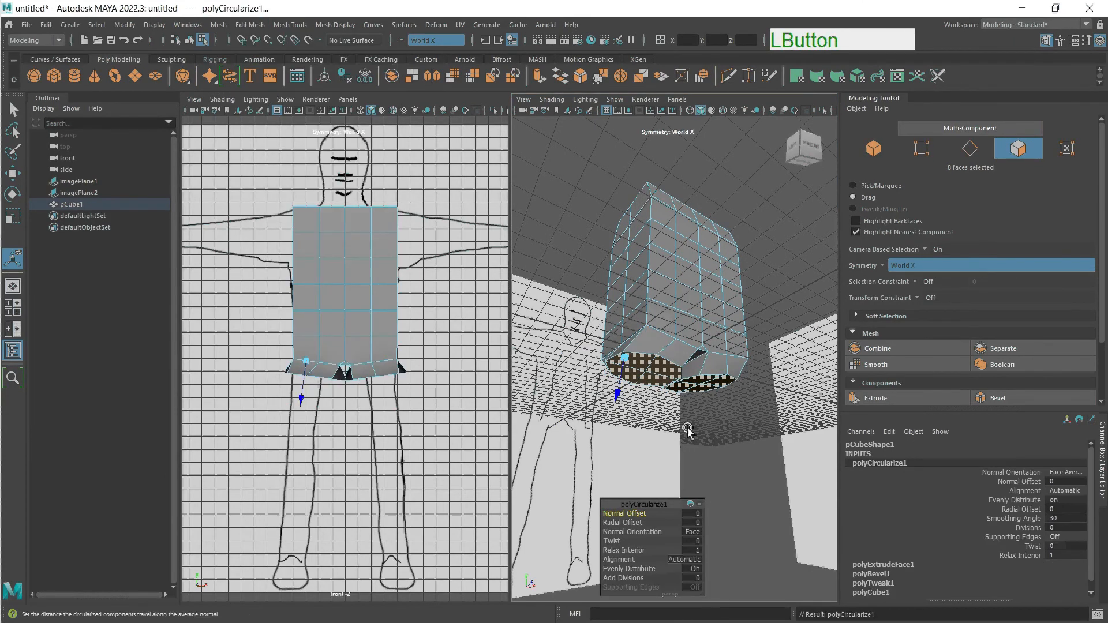
{"action": "left_click_drag", "start_coordinate": [648, 440], "coordinate": [618, 374], "text": "alt"}
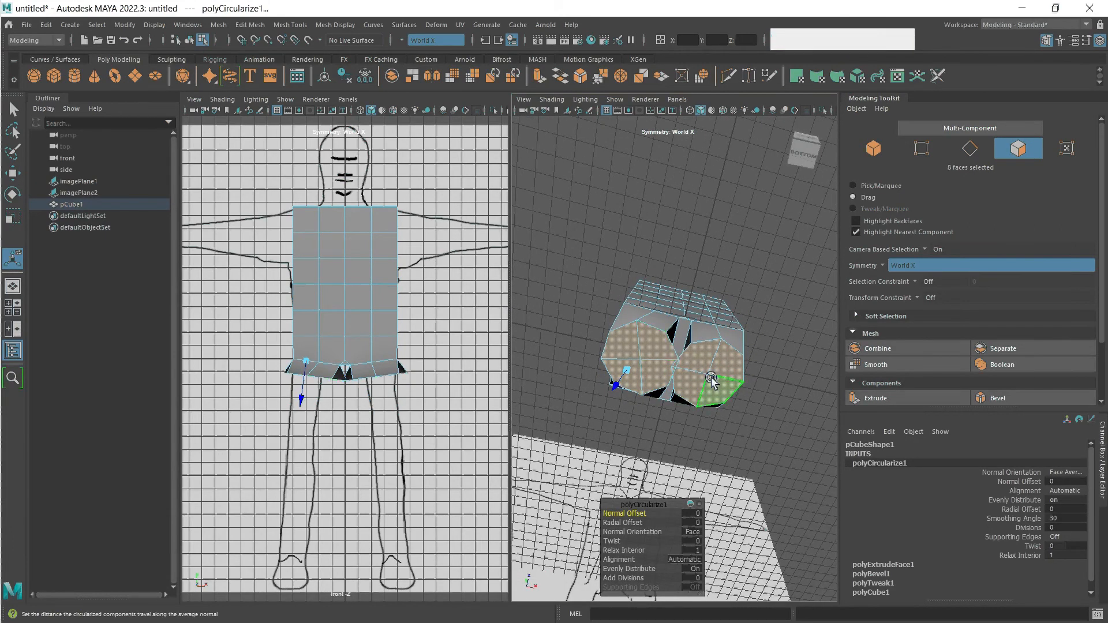
{"action": "left_click_drag", "start_coordinate": [735, 421], "coordinate": [647, 376], "text": "alt"}
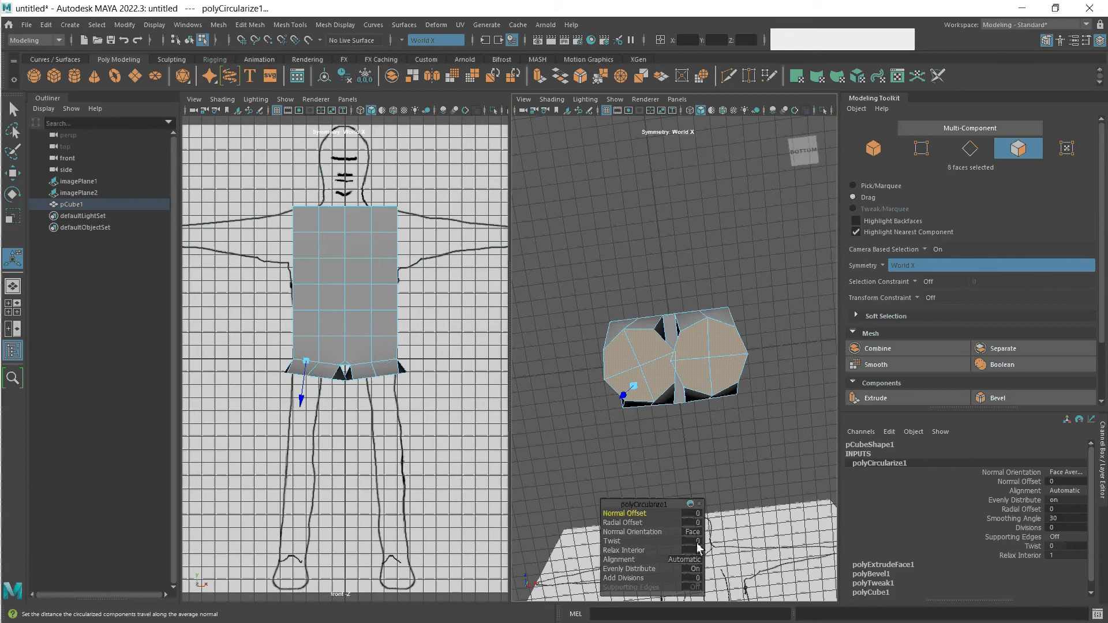
{"action": "middle_click_drag", "start_coordinate": [698, 545], "coordinate": [653, 537]}
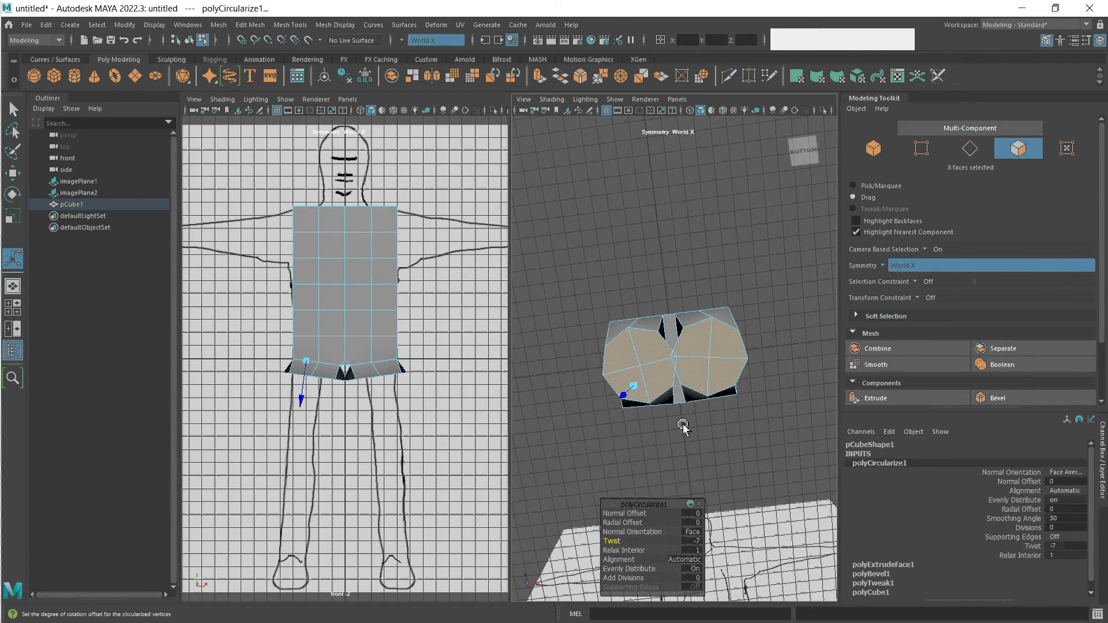
{"action": "key", "text": "ctrl"}
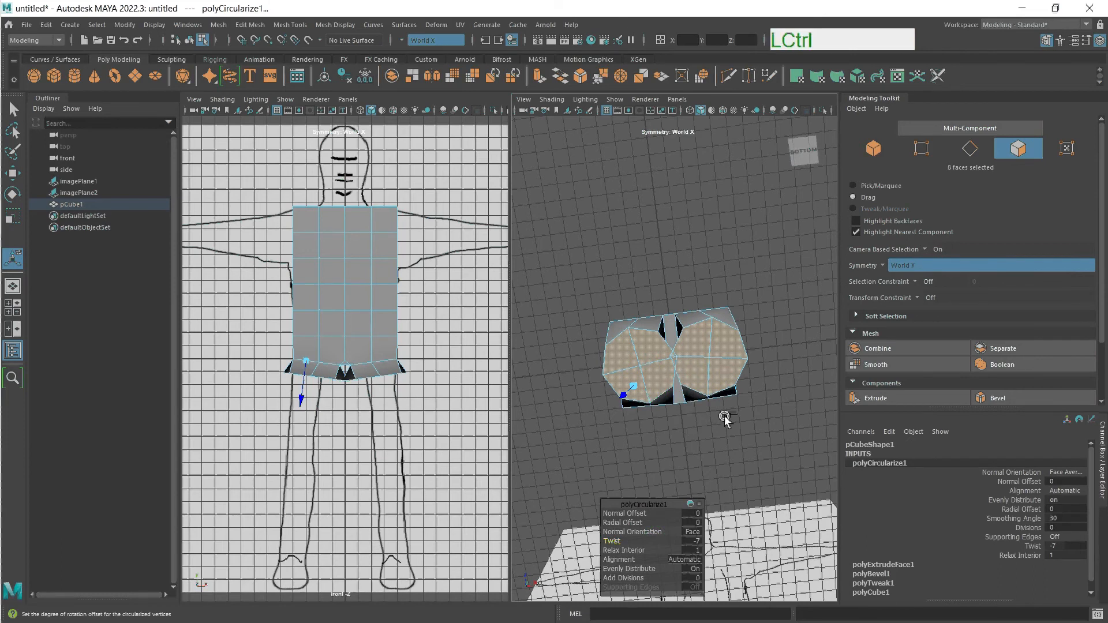
{"action": "key", "text": "ctrl+z"}
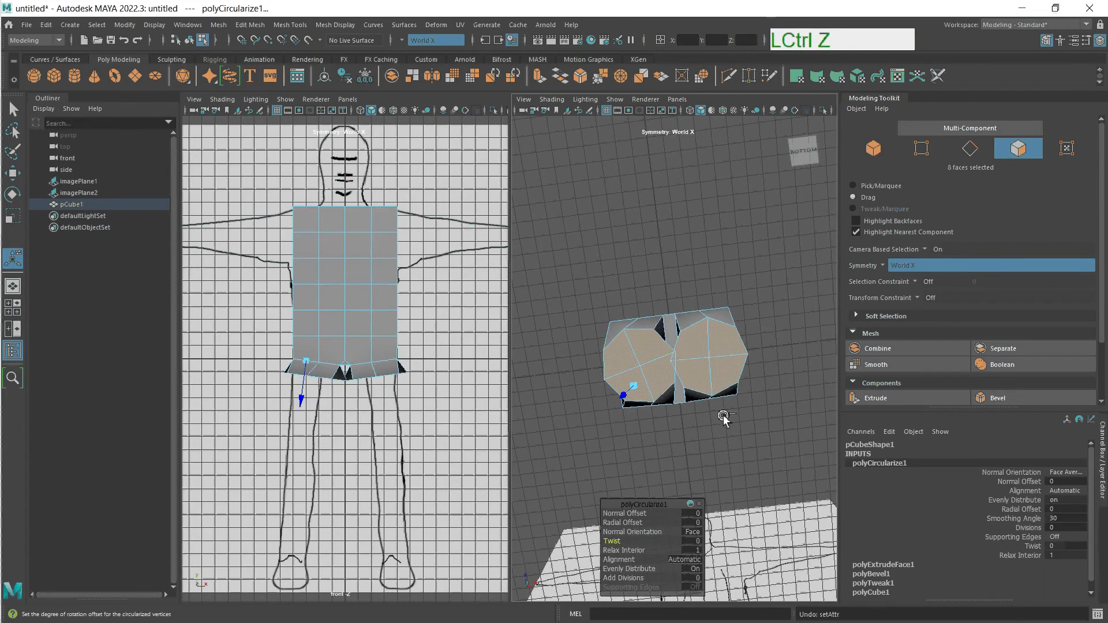
{"action": "key", "text": "ctrl+z"}
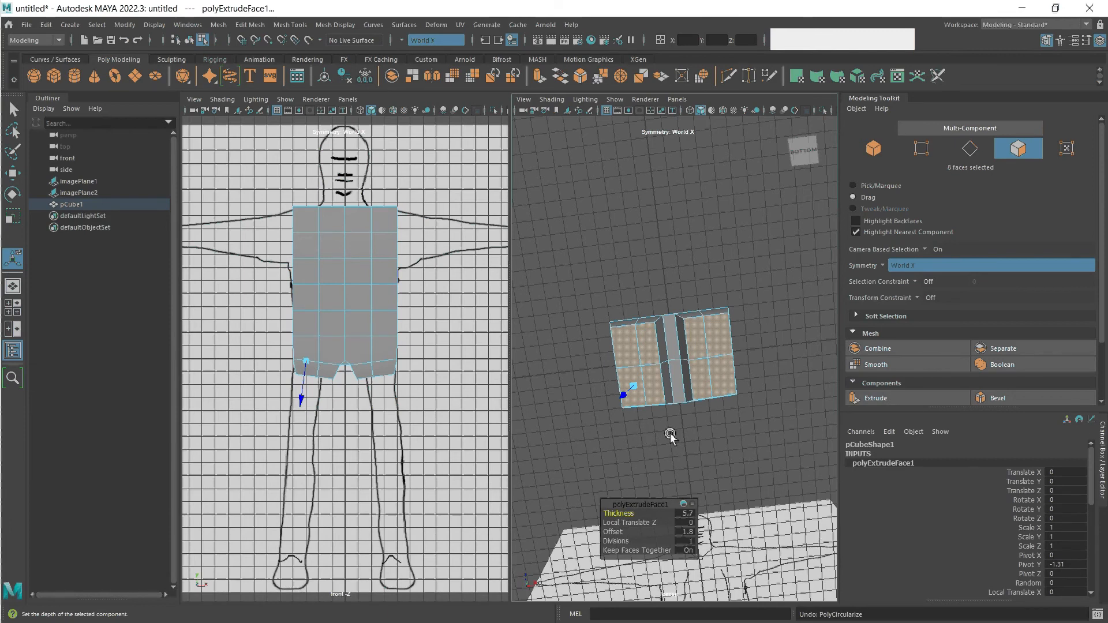
- Scale the extruded leg-opening faces inward along Z to narrow them from front to back
{"action": "mouse_move", "coordinate": [643, 440]}
{"action": "left_mouse_down", "text": "alt"}
{"action": "mouse_move", "coordinate": [700, 476]}
{"action": "mouse_move", "coordinate": [654, 446]}
{"action": "left_mouse_up", "text": "alt"}
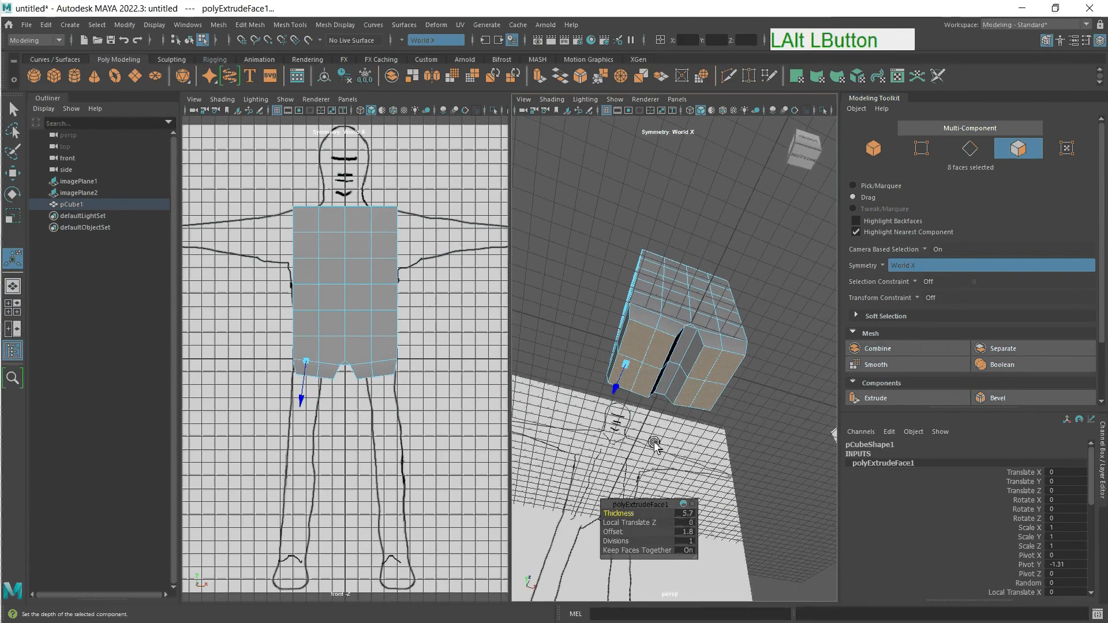
{"action": "key", "text": "r"}
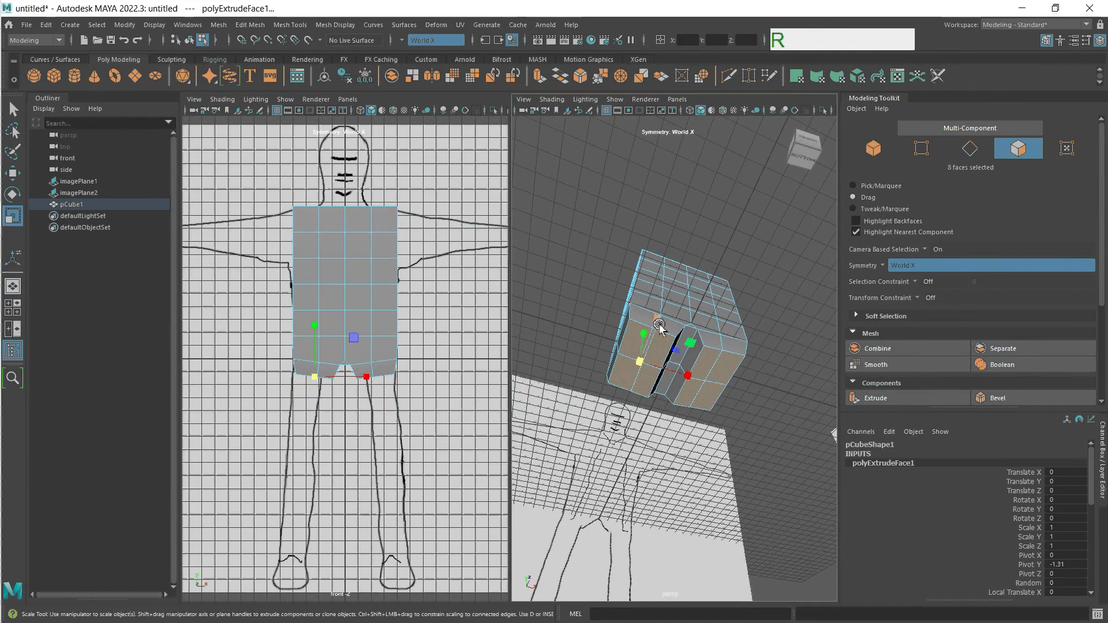
{"action": "left_click_drag", "start_coordinate": [656, 318], "coordinate": [648, 344]}
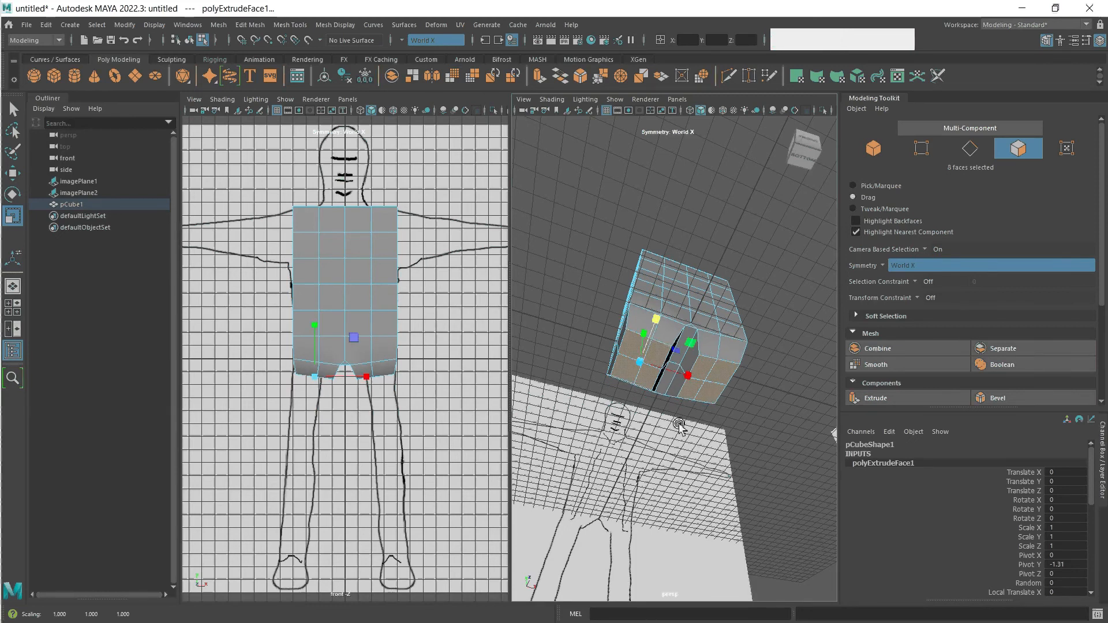
- Try to circularize the narrowed leg-opening faces
{"action": "left_click", "coordinate": [250, 24]}
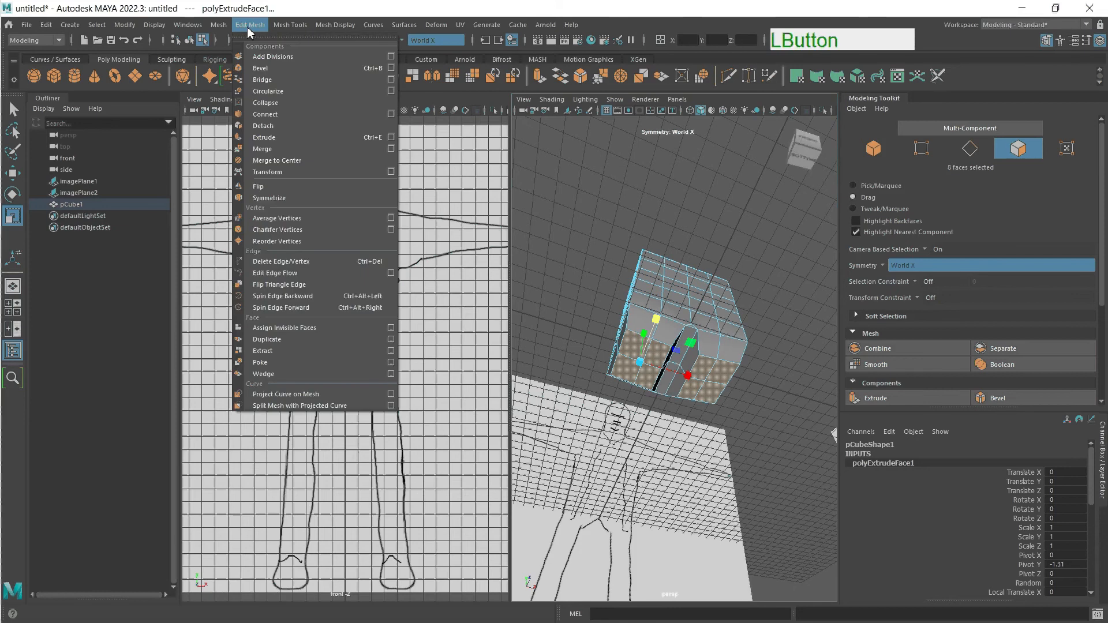
{"action": "left_click", "coordinate": [266, 91]}
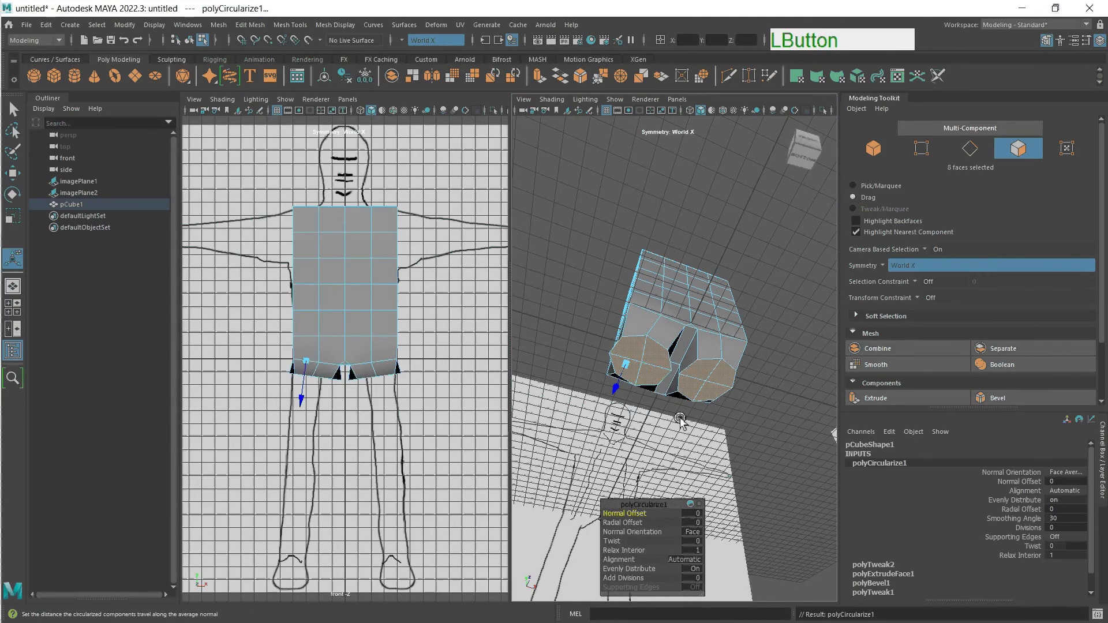
{"action": "left_click_drag", "start_coordinate": [726, 439], "coordinate": [636, 442], "text": "alt"}
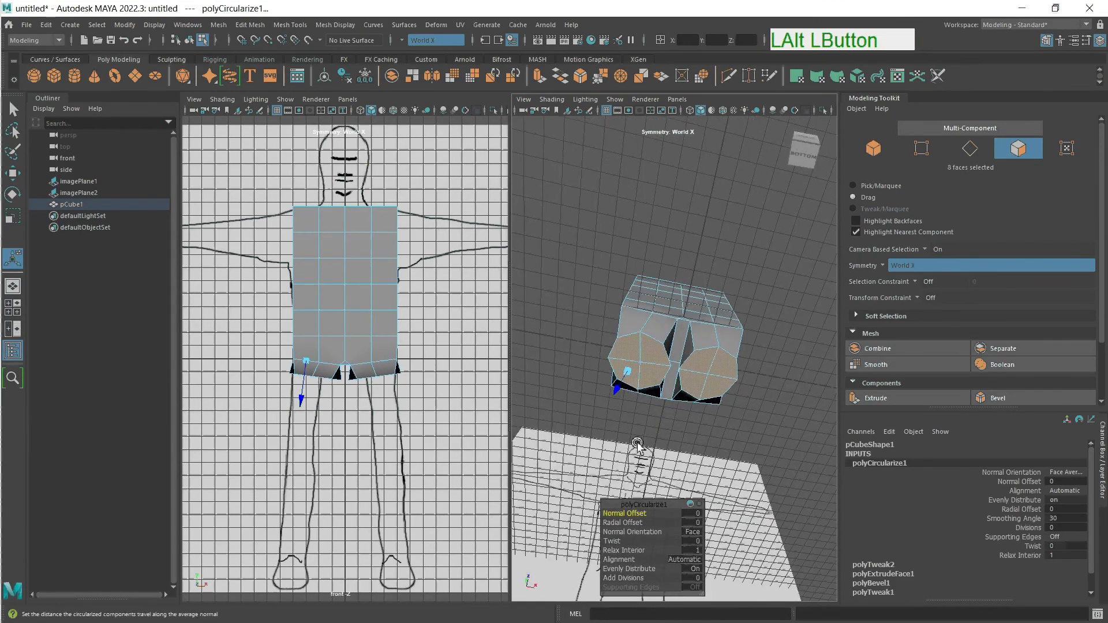
{"action": "key", "text": "ctrl+z"}
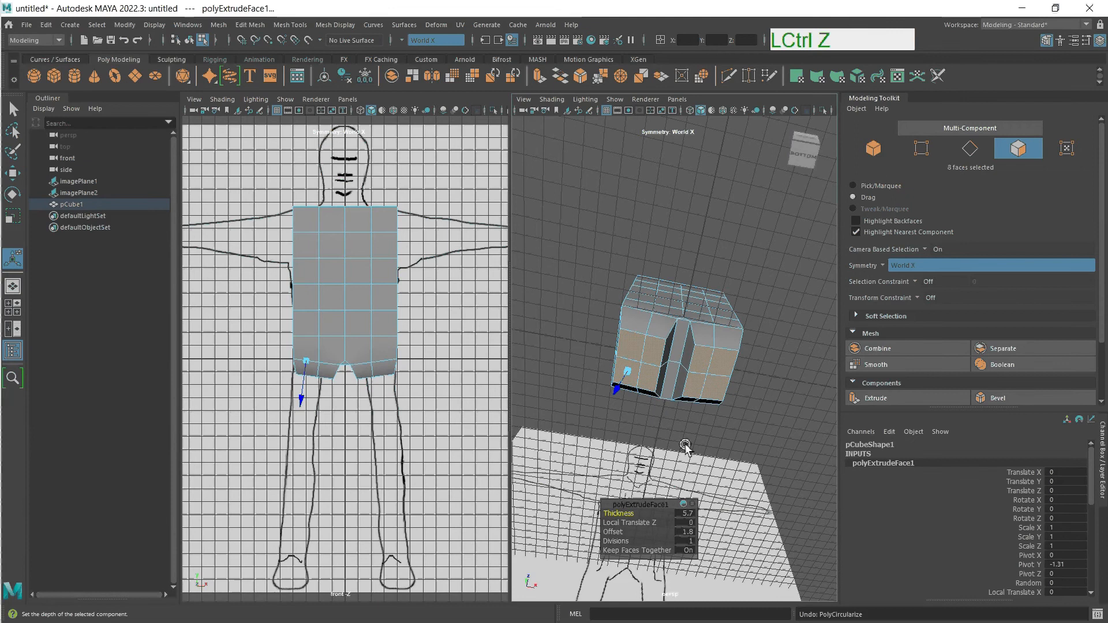
- Extrude the leg-opening faces down to the ankles with thickness 71.4, offset 1 and 2 divisions
{"action": "left_click", "coordinate": [900, 401]}
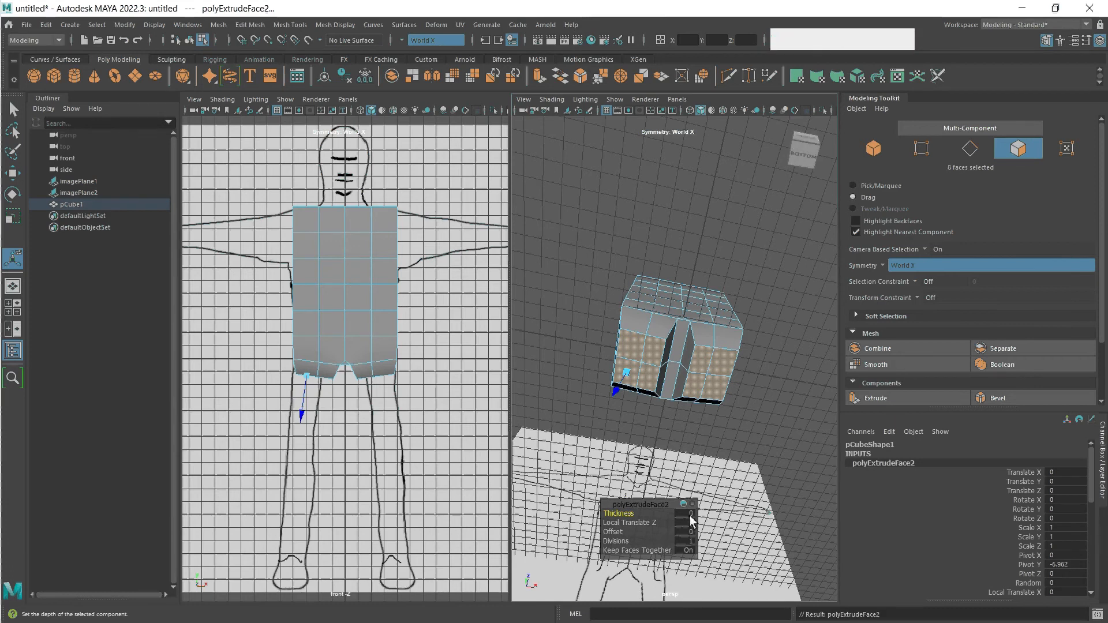
{"action": "middle_click_drag", "start_coordinate": [691, 518], "coordinate": [890, 542]}
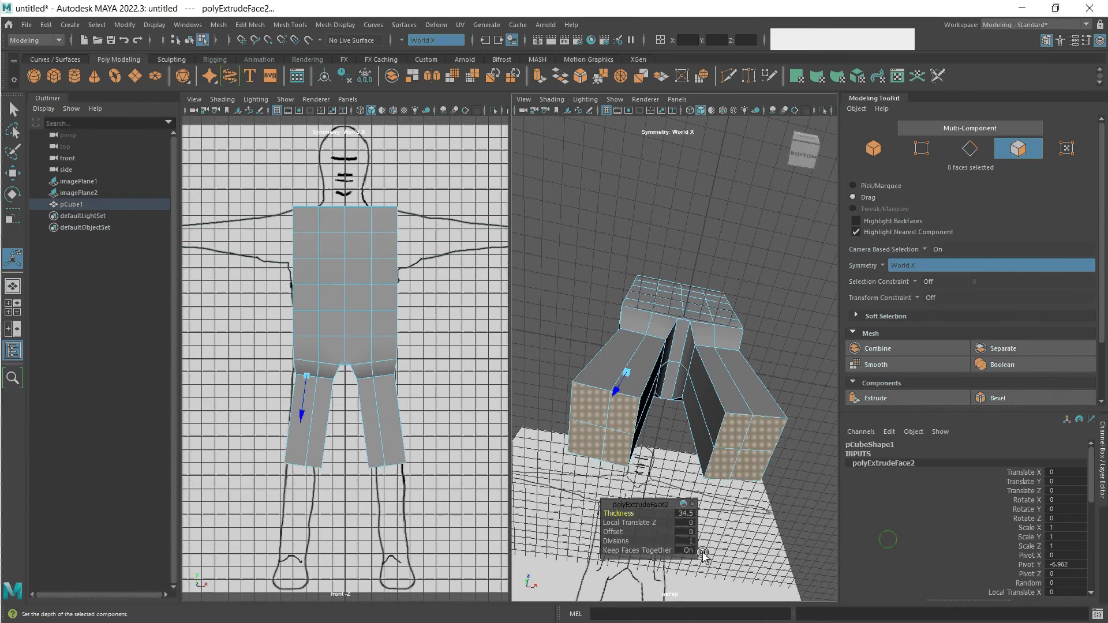
{"action": "middle_click_drag", "start_coordinate": [691, 534], "coordinate": [698, 538]}
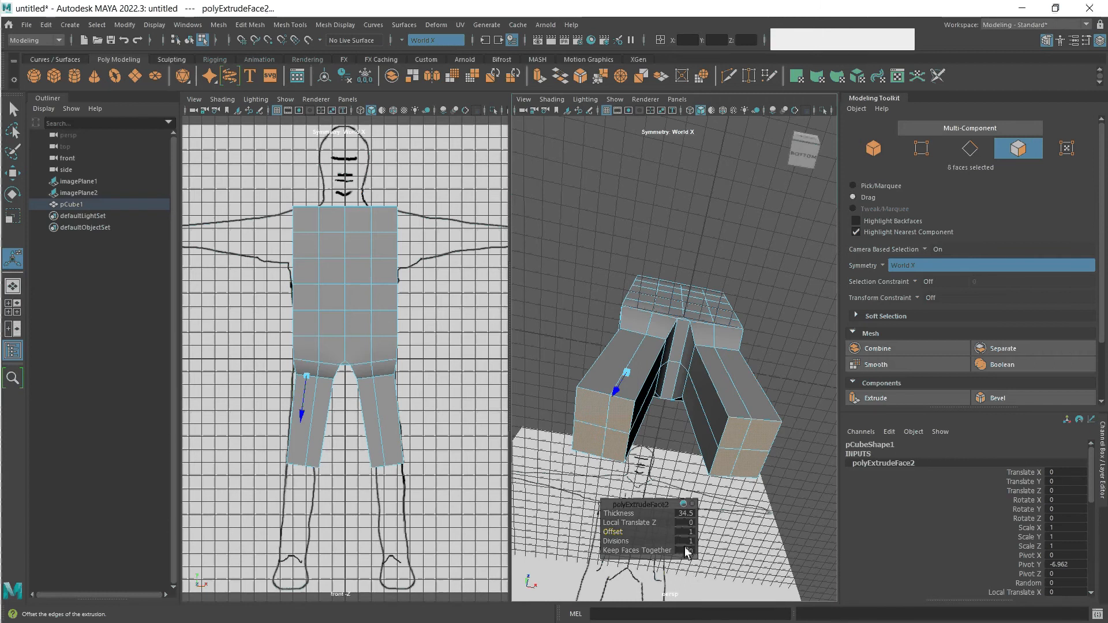
{"action": "middle_click_drag", "start_coordinate": [687, 551], "coordinate": [696, 543]}
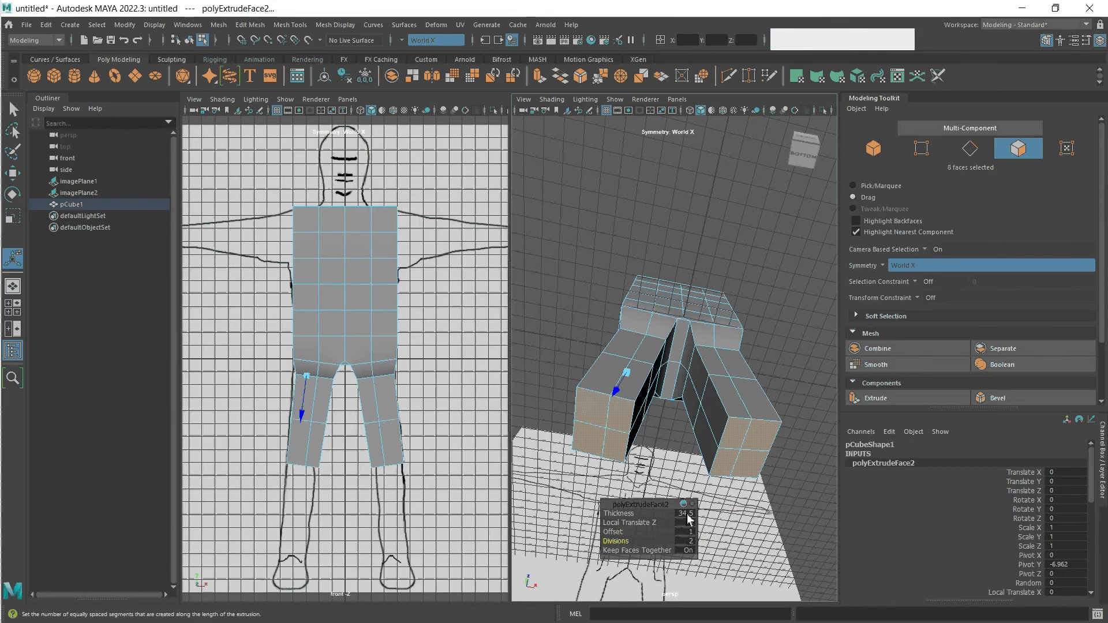
{"action": "middle_click_drag", "start_coordinate": [688, 515], "coordinate": [900, 523]}
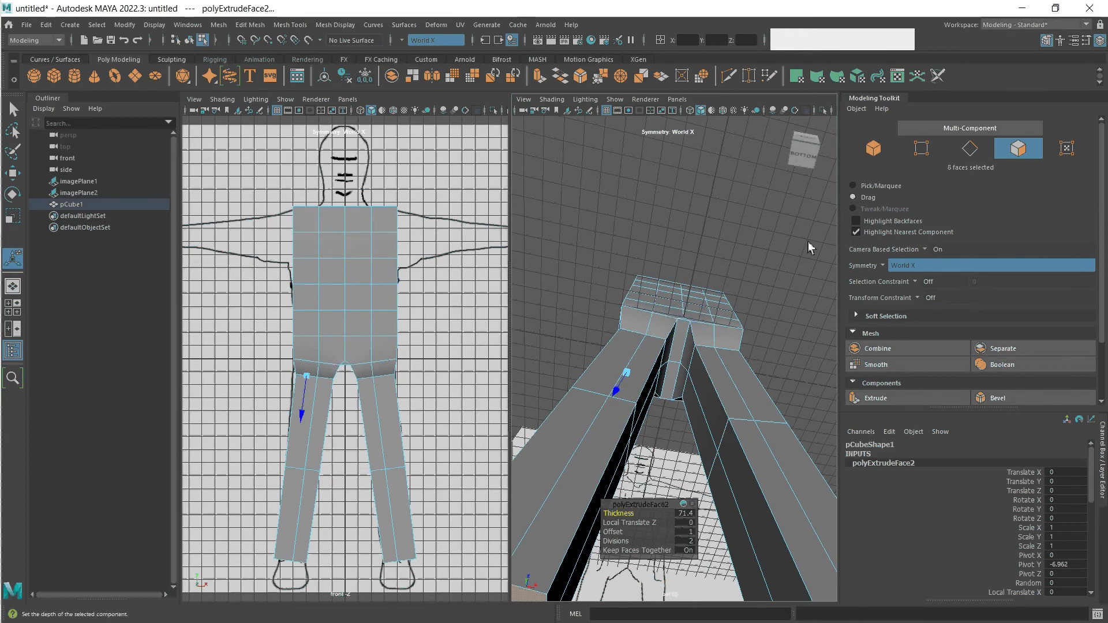
{"action": "left_click", "coordinate": [781, 247]}
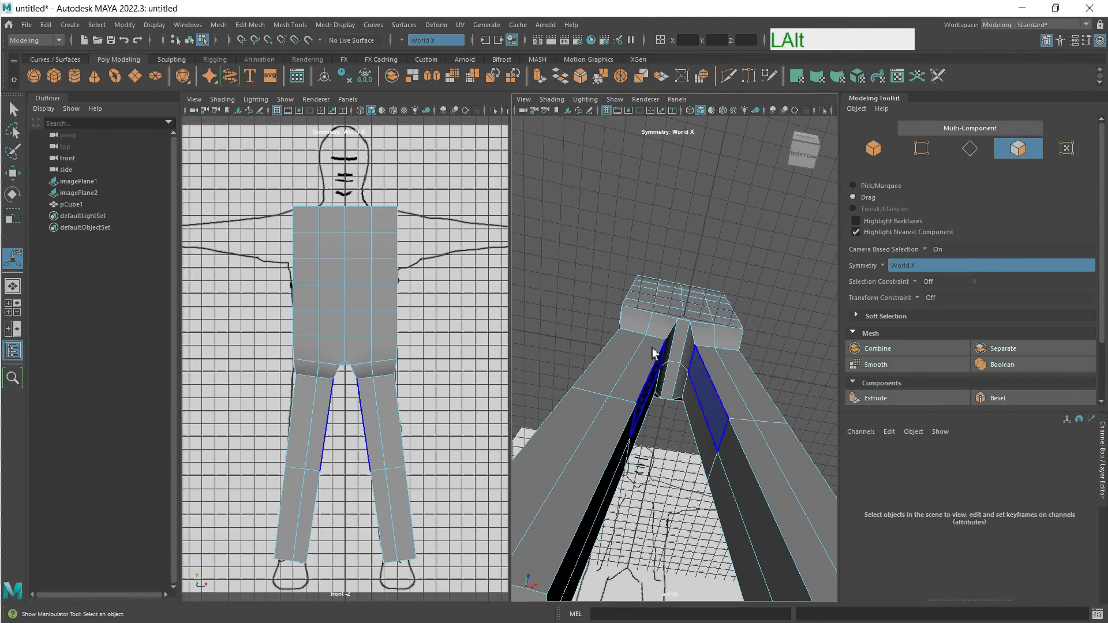
- Extrude the upper side faces of the torso at both shoulders with thickness 6.4 and offset 2.1
{"action": "middle_click_drag", "start_coordinate": [663, 351], "coordinate": [690, 398], "text": "alt"}
{"action": "left_click_drag", "start_coordinate": [691, 399], "coordinate": [710, 440], "text": "alt"}
{"action": "left_click", "coordinate": [686, 299]}
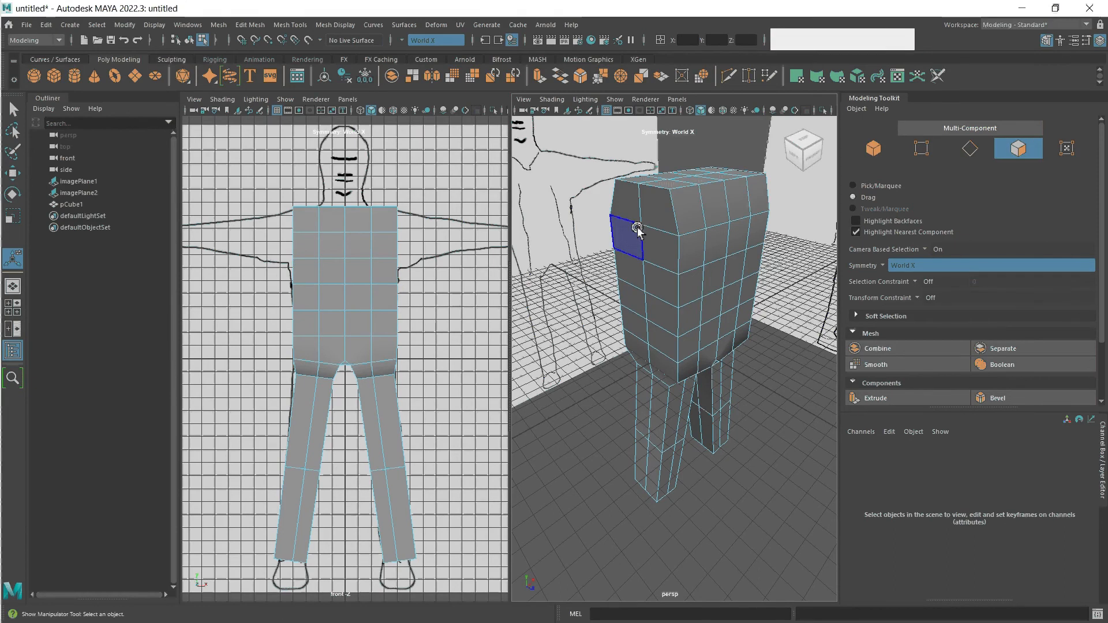
{"action": "mouse_move", "coordinate": [638, 230]}
{"action": "left_mouse_down"}
{"action": "mouse_move", "coordinate": [649, 254]}
{"action": "mouse_move", "coordinate": [649, 224]}
{"action": "left_mouse_up"}
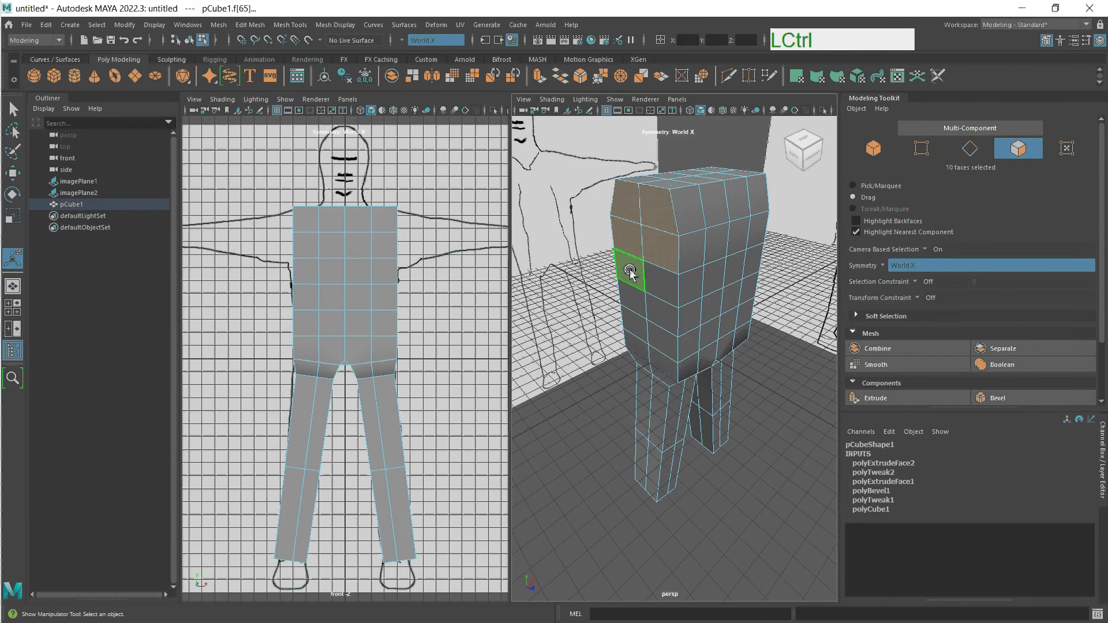
{"action": "mouse_move", "coordinate": [631, 271]}
{"action": "left_mouse_down", "text": "ctrl"}
{"action": "mouse_move", "coordinate": [704, 389]}
{"action": "mouse_move", "coordinate": [645, 422]}
{"action": "mouse_move", "coordinate": [690, 245]}
{"action": "mouse_move", "coordinate": [677, 249]}
{"action": "mouse_move", "coordinate": [666, 331]}
{"action": "left_mouse_up", "text": "ctrl"}
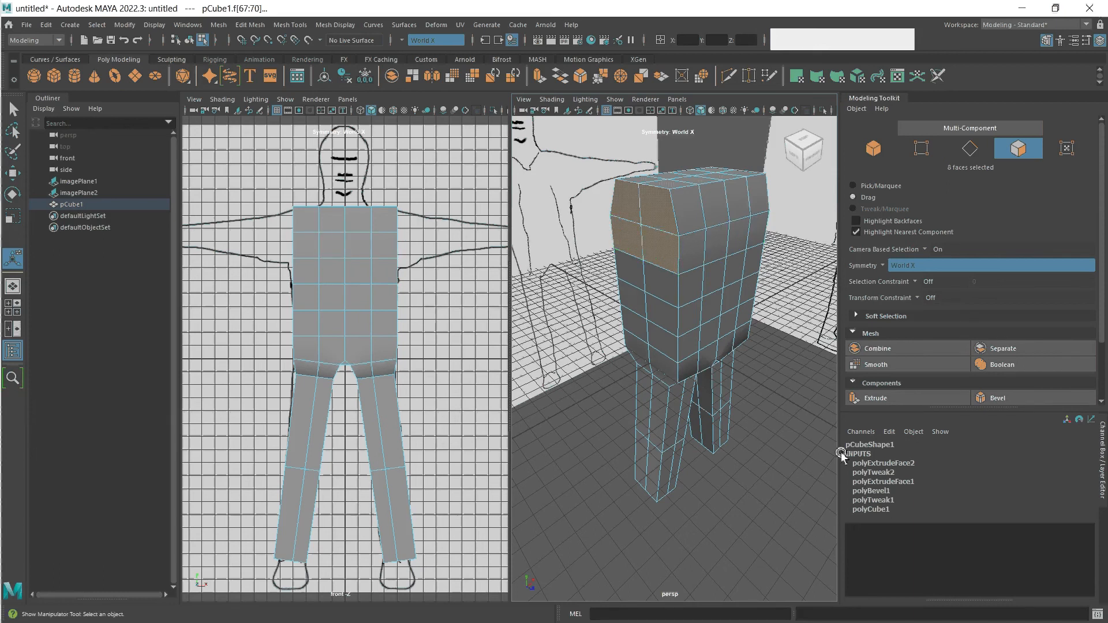
{"action": "left_click", "coordinate": [908, 401]}
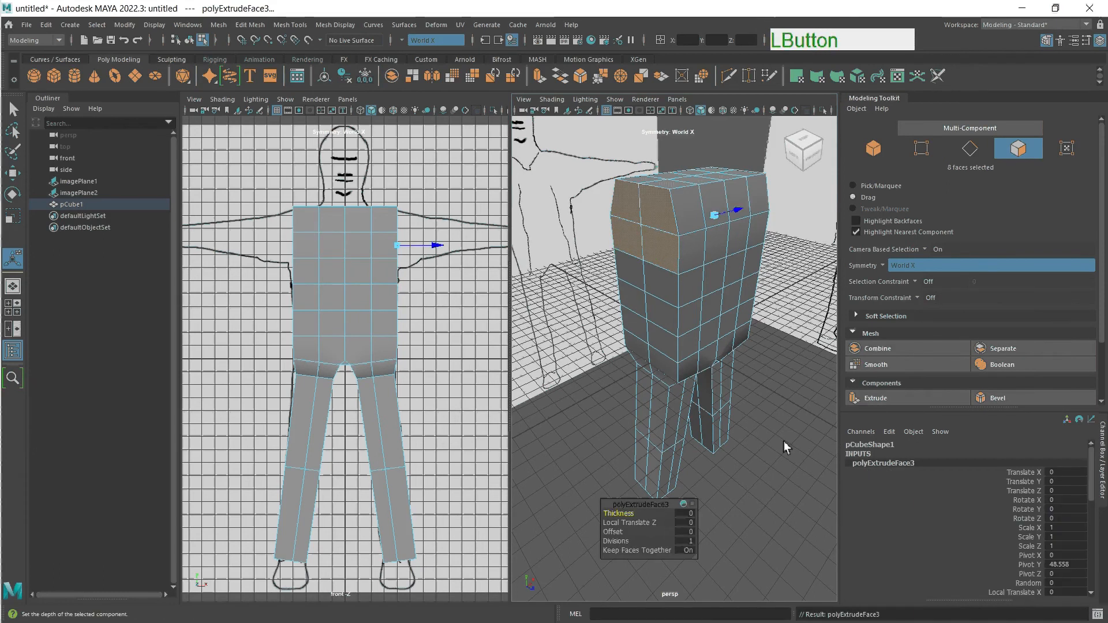
{"action": "middle_click", "coordinate": [682, 516]}
{"action": "middle_click_drag", "start_coordinate": [682, 516], "coordinate": [723, 520]}
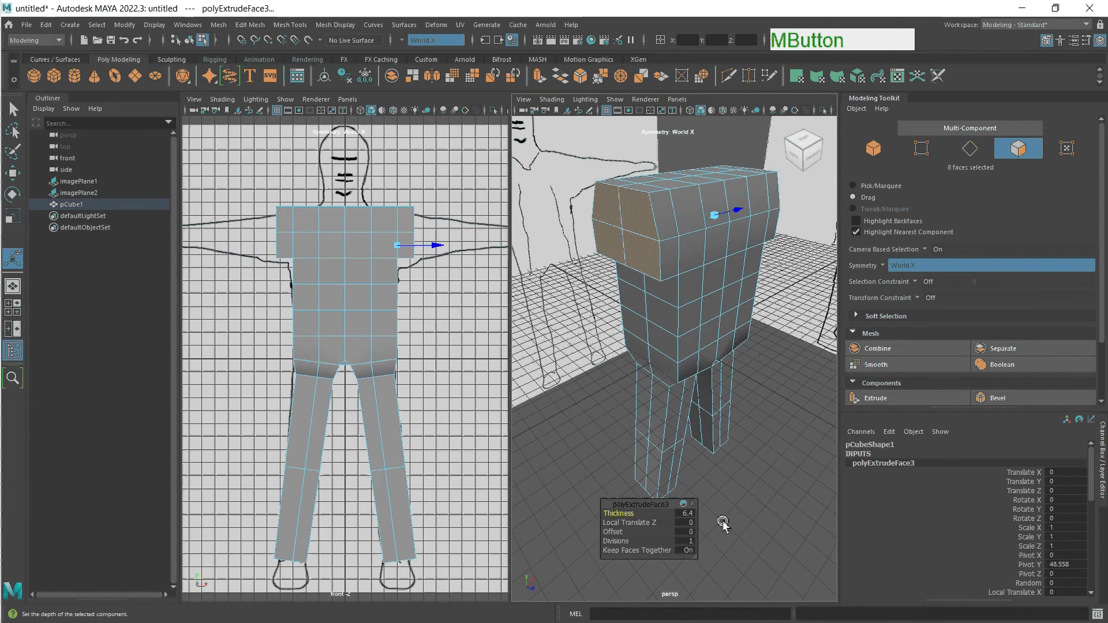
{"action": "left_click", "coordinate": [692, 533]}
{"action": "middle_click_drag", "start_coordinate": [691, 532], "coordinate": [700, 539]}
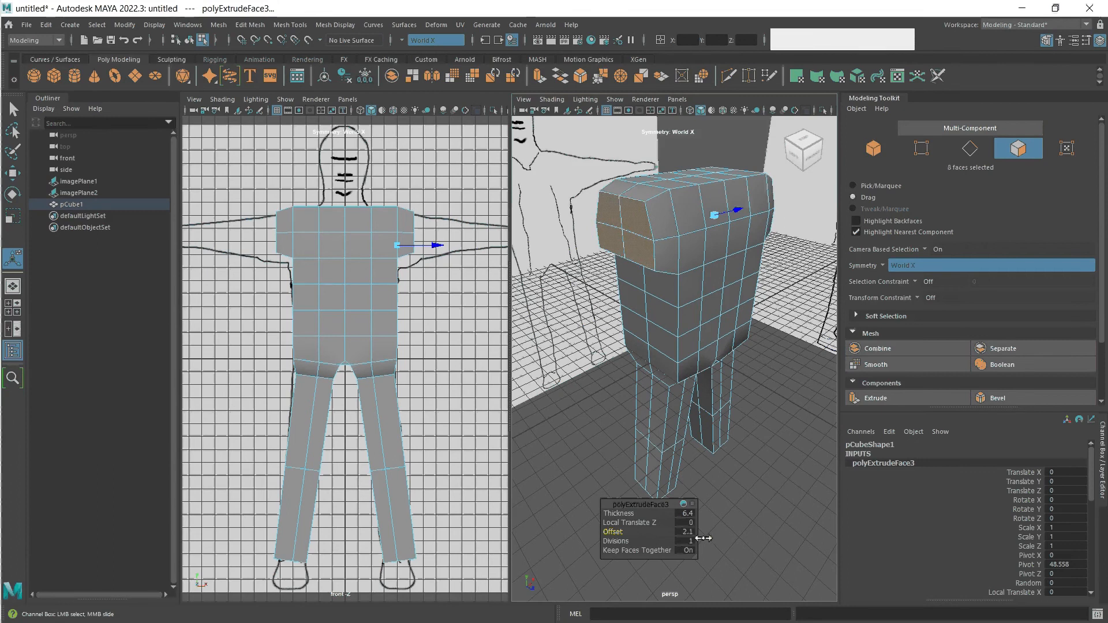
- Circularize the extruded shoulder faces on both sides of the torso
{"action": "left_click", "coordinate": [252, 24]}
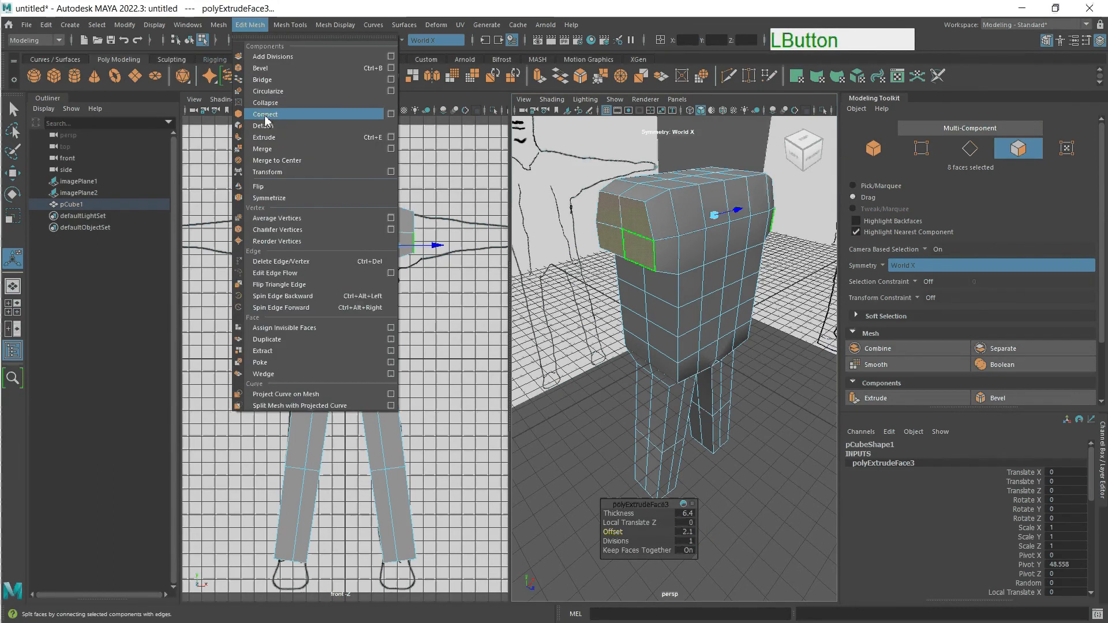
{"action": "left_click", "coordinate": [272, 92]}
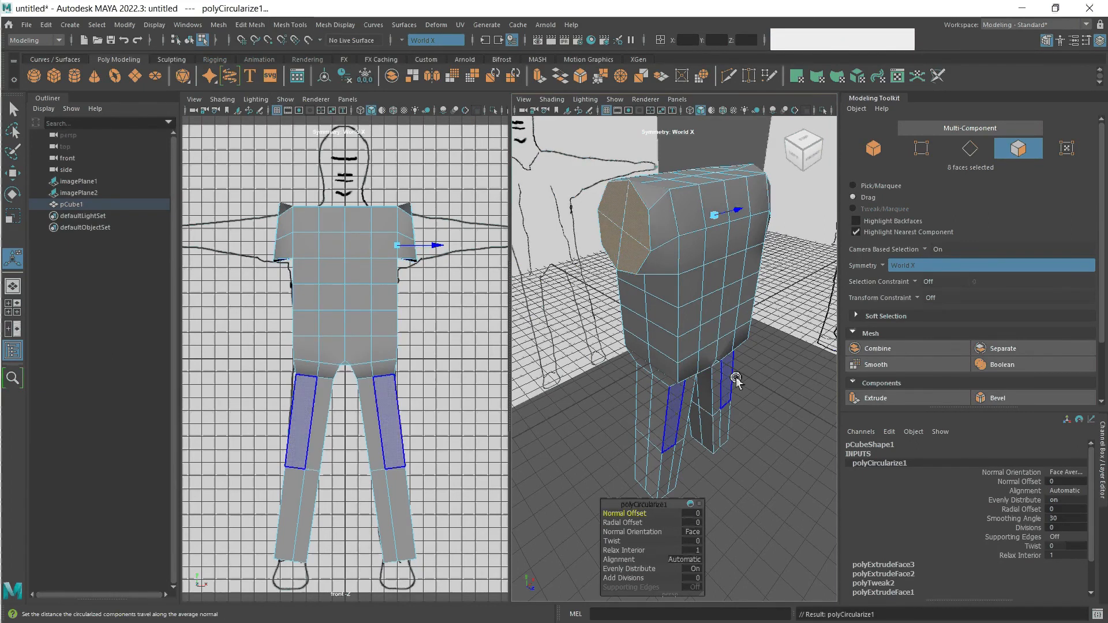
{"action": "middle_click_drag", "start_coordinate": [765, 383], "coordinate": [729, 379], "text": "alt"}
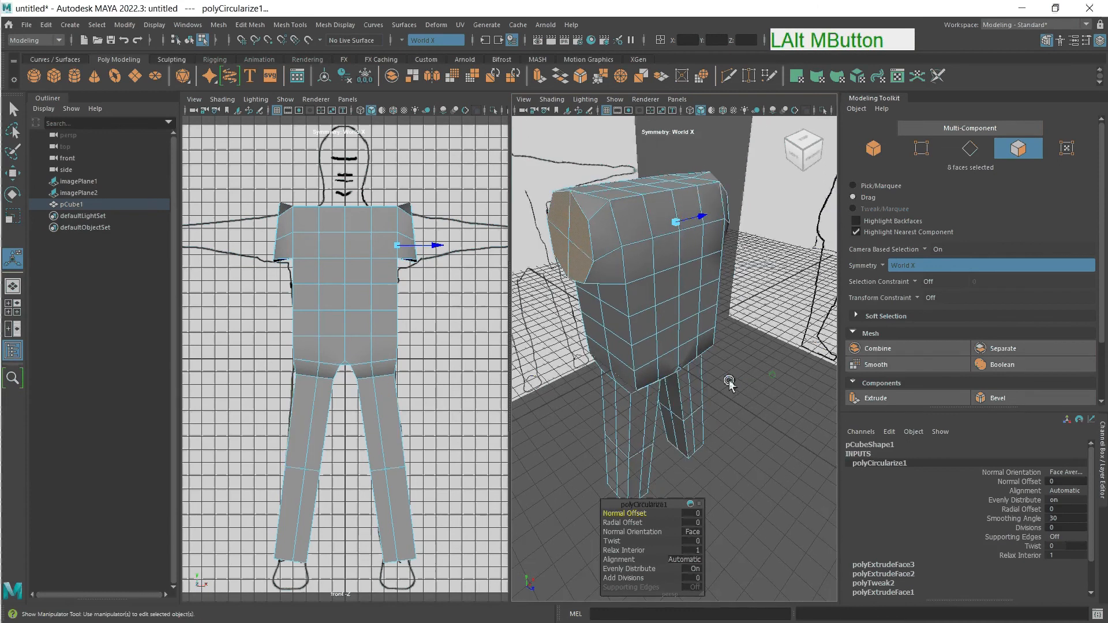
{"action": "left_click_drag", "start_coordinate": [729, 379], "coordinate": [628, 369], "text": "alt"}
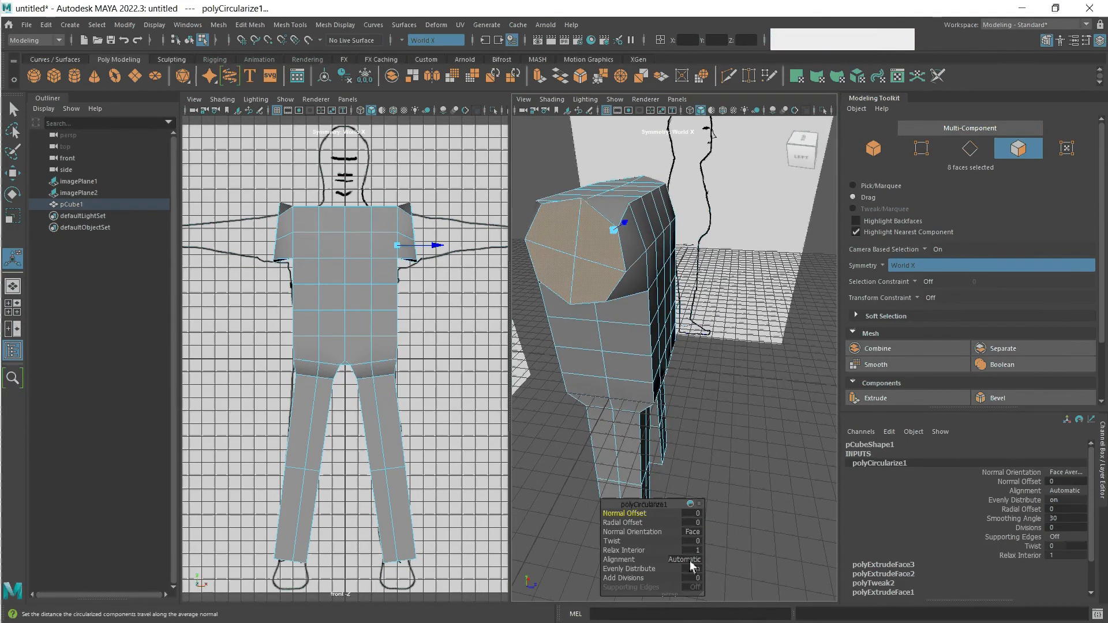
- Try a twist of 9.9 on the circularized shoulder faces and reset the twist to 0
{"action": "left_click", "coordinate": [687, 541]}
{"action": "middle_click_drag", "start_coordinate": [687, 541], "coordinate": [753, 532]}
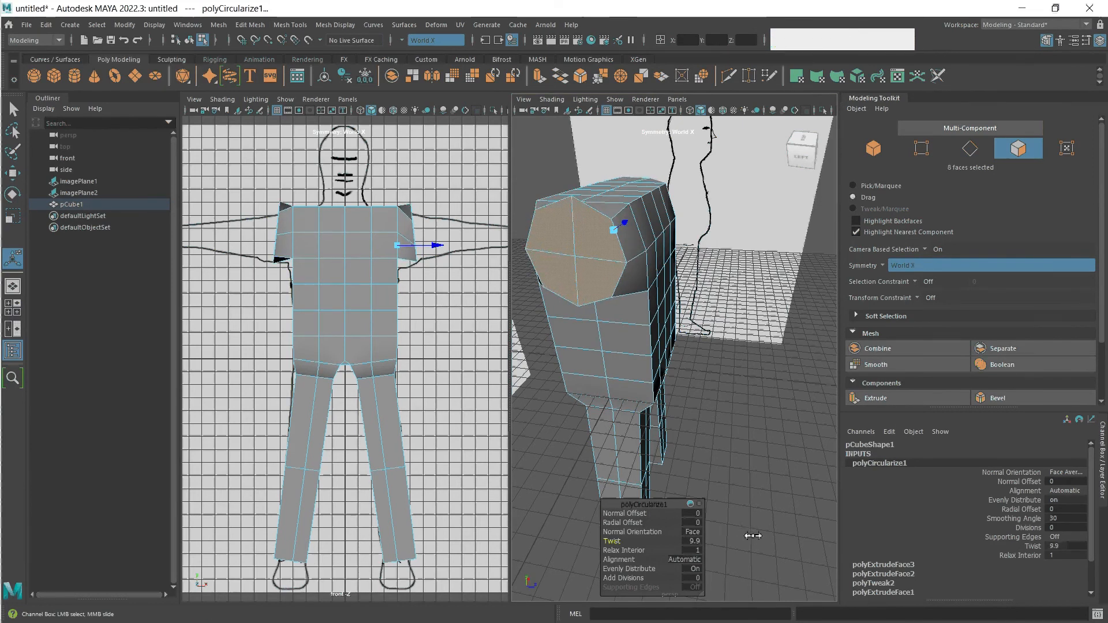
{"action": "scroll", "coordinate": [752, 533], "scroll_direction": "down", "scroll_amount": 4}
{"action": "left_click", "coordinate": [694, 542]}
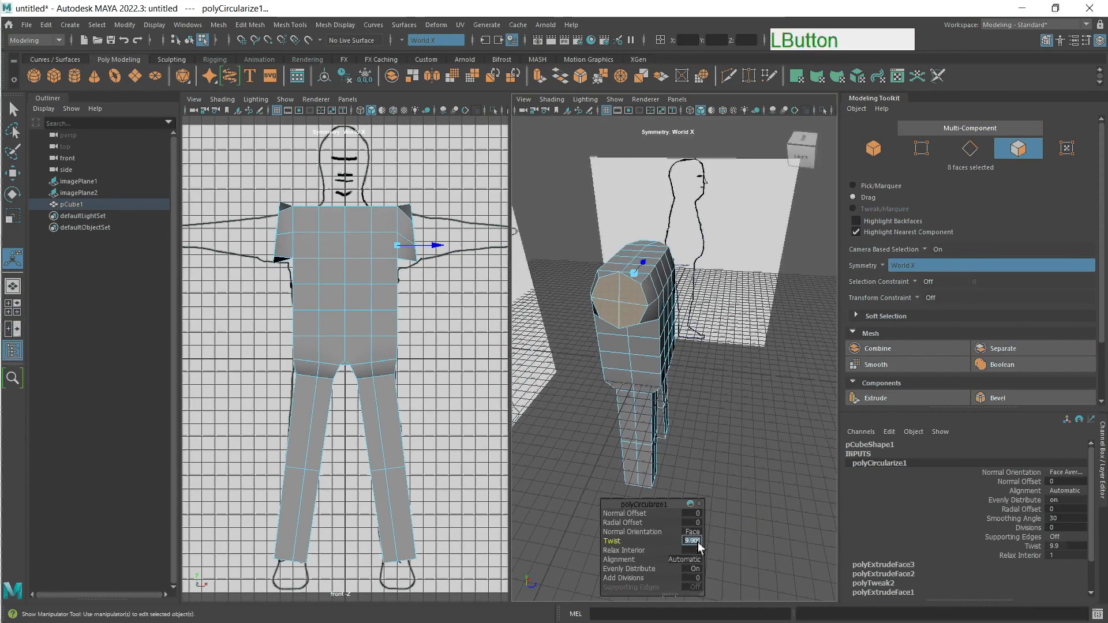
{"action": "type", "text": "0"}
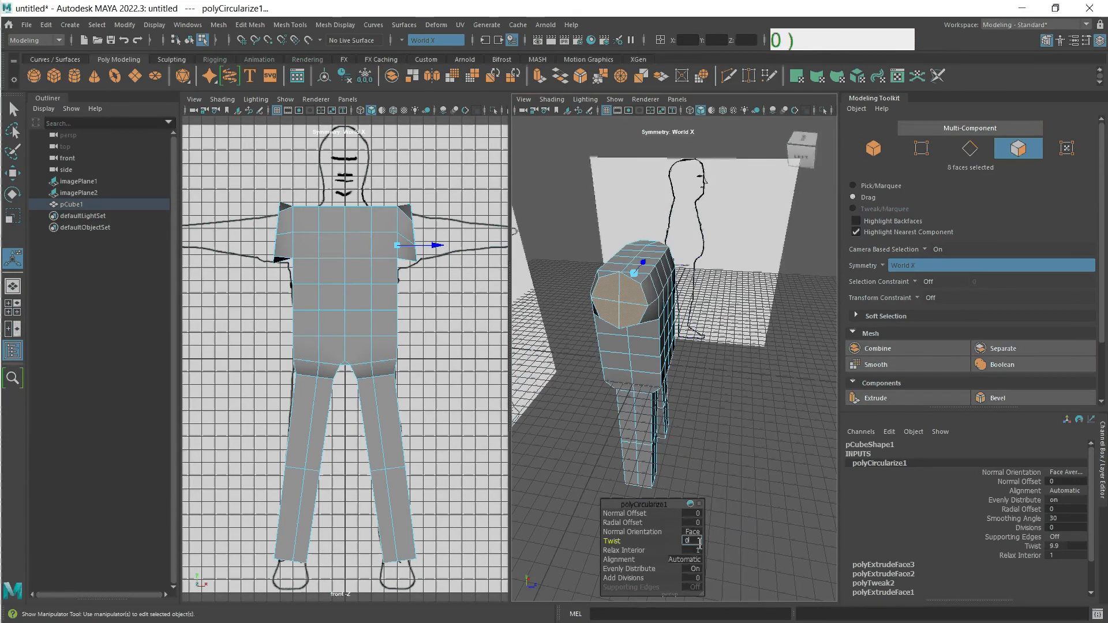
{"action": "key", "text": "Return"}
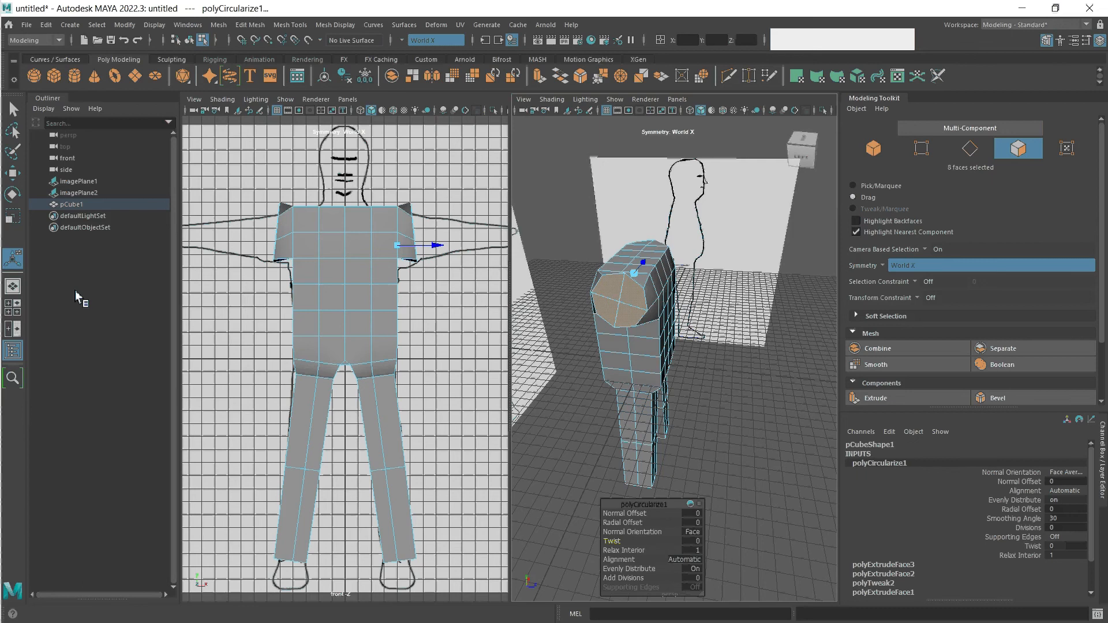
- Scale the circularized shoulder faces down slightly in the YZ plane to narrow the arm openings
{"action": "left_click", "coordinate": [12, 196]}
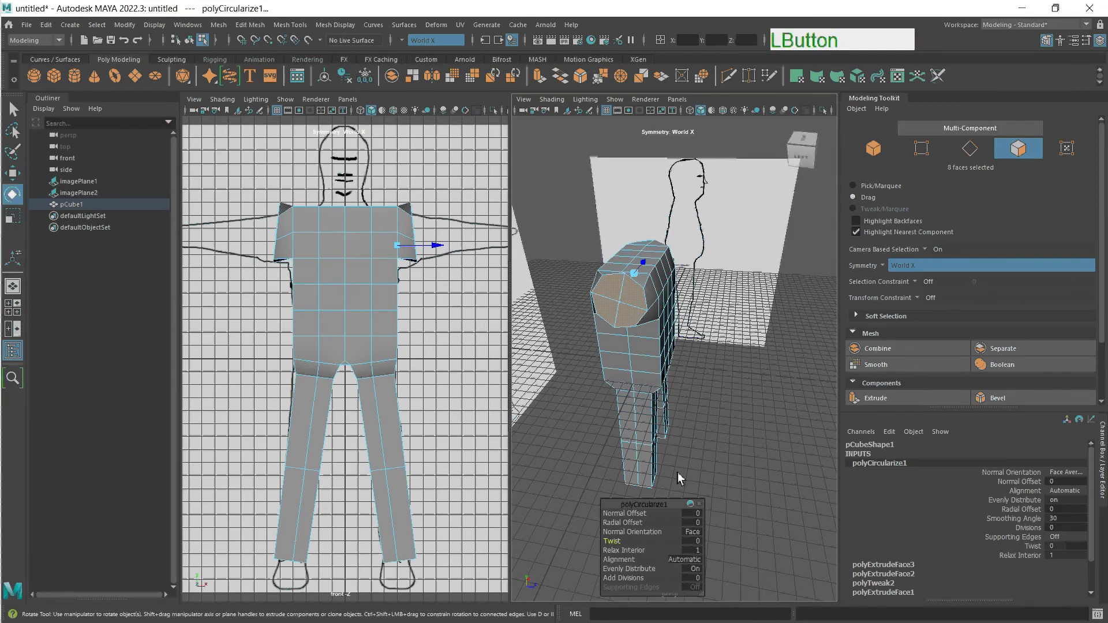
{"action": "left_click", "coordinate": [653, 407]}
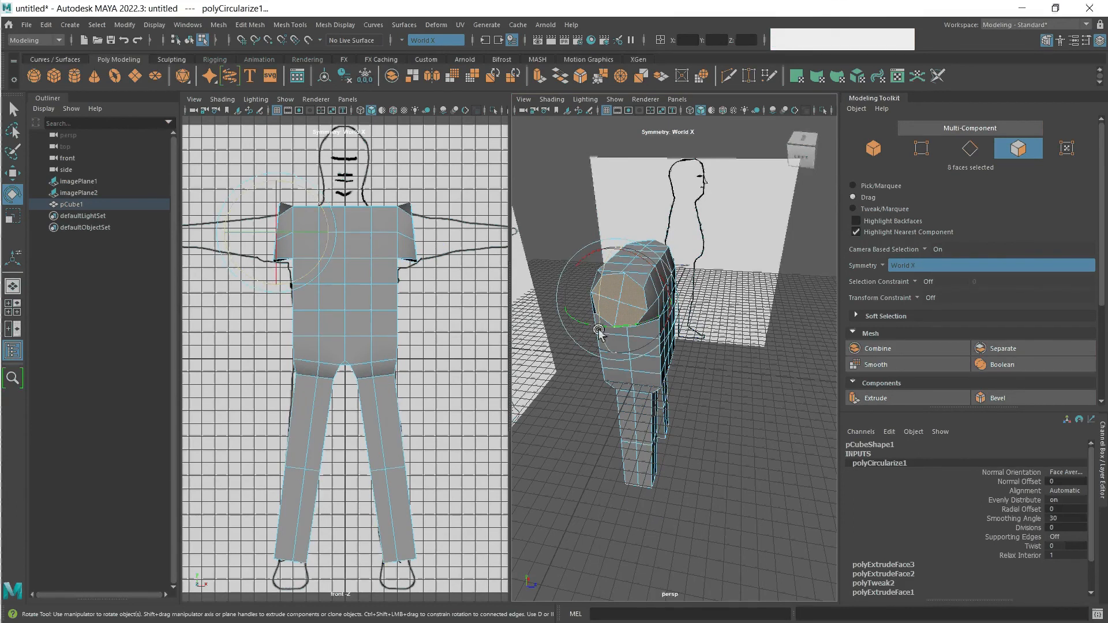
{"action": "left_click_drag", "start_coordinate": [590, 262], "coordinate": [619, 312], "text": "alt"}
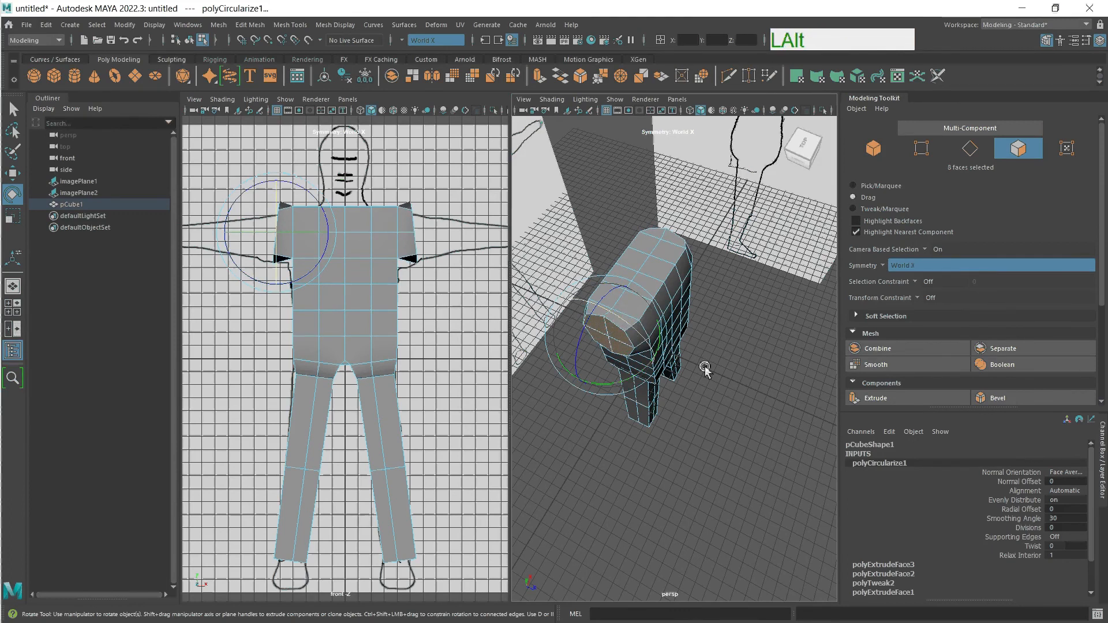
{"action": "mouse_move", "coordinate": [705, 366]}
{"action": "left_mouse_down", "text": "alt"}
{"action": "mouse_move", "coordinate": [574, 388]}
{"action": "mouse_move", "coordinate": [521, 346]}
{"action": "mouse_move", "coordinate": [701, 314]}
{"action": "mouse_move", "coordinate": [606, 289]}
{"action": "mouse_move", "coordinate": [664, 358]}
{"action": "mouse_move", "coordinate": [514, 325]}
{"action": "mouse_move", "coordinate": [577, 335]}
{"action": "mouse_move", "coordinate": [636, 323]}
{"action": "mouse_move", "coordinate": [707, 350]}
{"action": "mouse_move", "coordinate": [628, 333]}
{"action": "mouse_move", "coordinate": [697, 356]}
{"action": "left_mouse_up", "text": "alt"}
{"action": "key", "text": "r"}
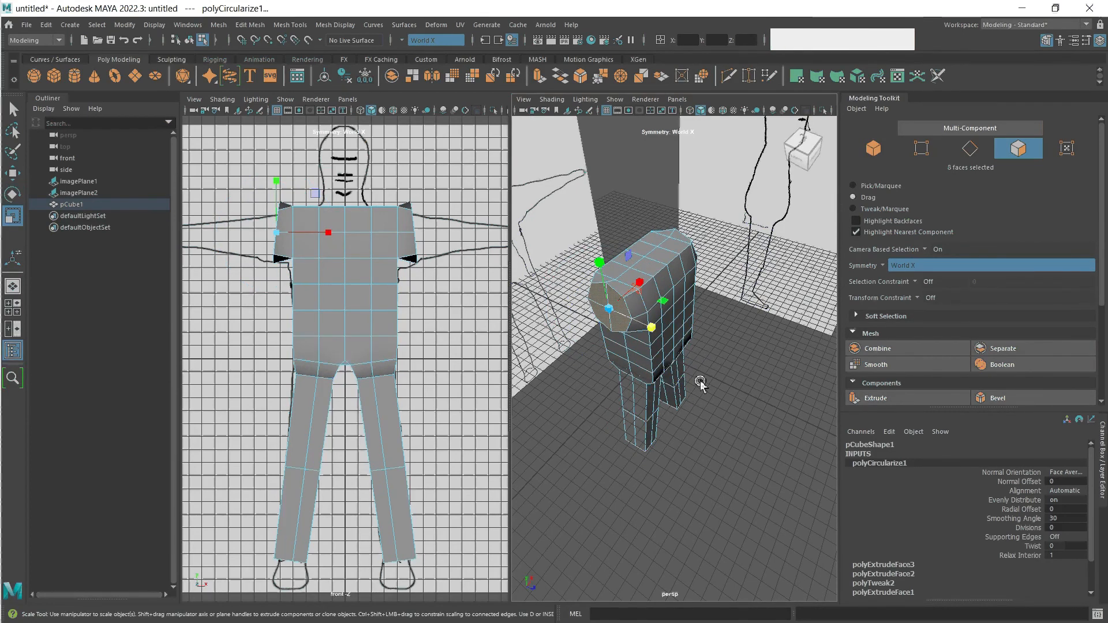
{"action": "left_click_drag", "start_coordinate": [697, 388], "coordinate": [693, 352], "text": "alt"}
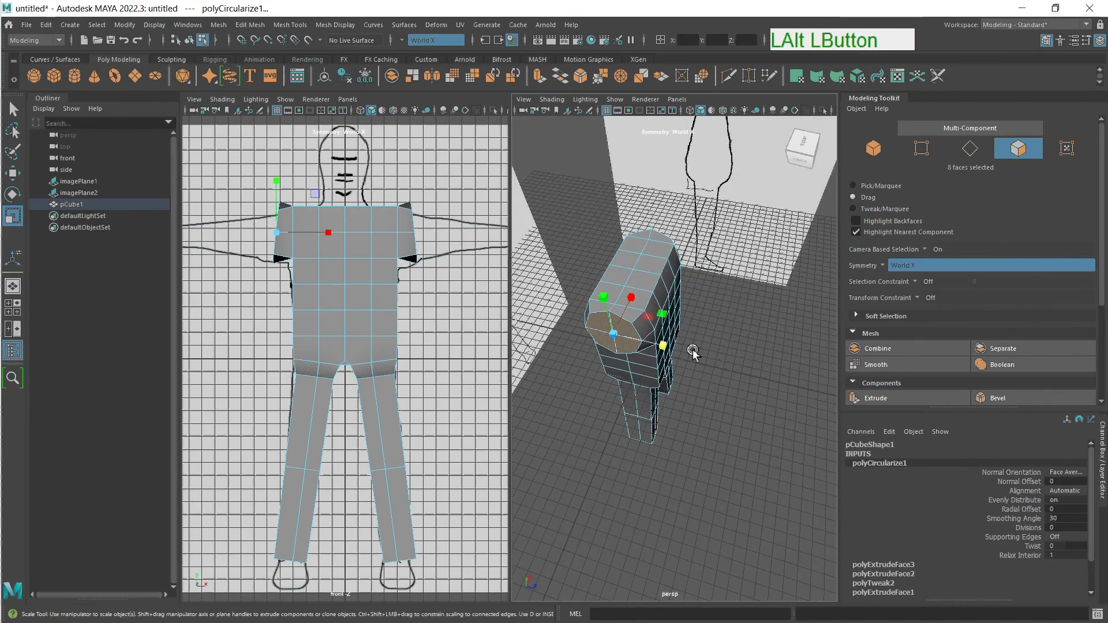
{"action": "left_click_drag", "start_coordinate": [648, 317], "coordinate": [646, 319]}
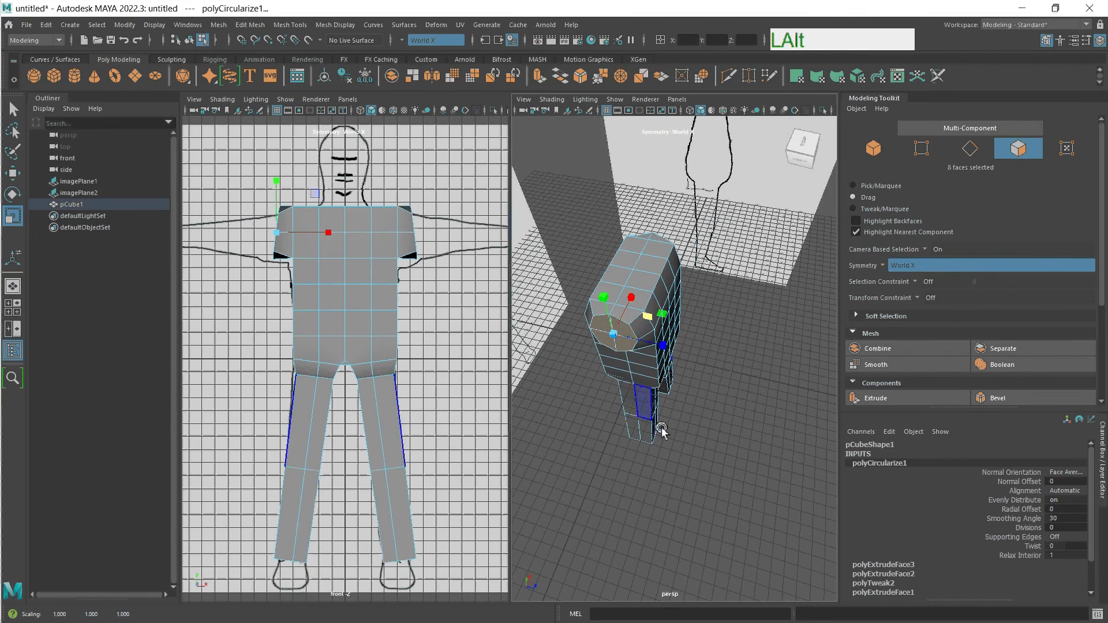
{"action": "left_click_drag", "start_coordinate": [647, 441], "coordinate": [596, 430], "text": "alt"}
{"action": "scroll", "coordinate": [341, 272], "scroll_direction": "down", "scroll_amount": 2}
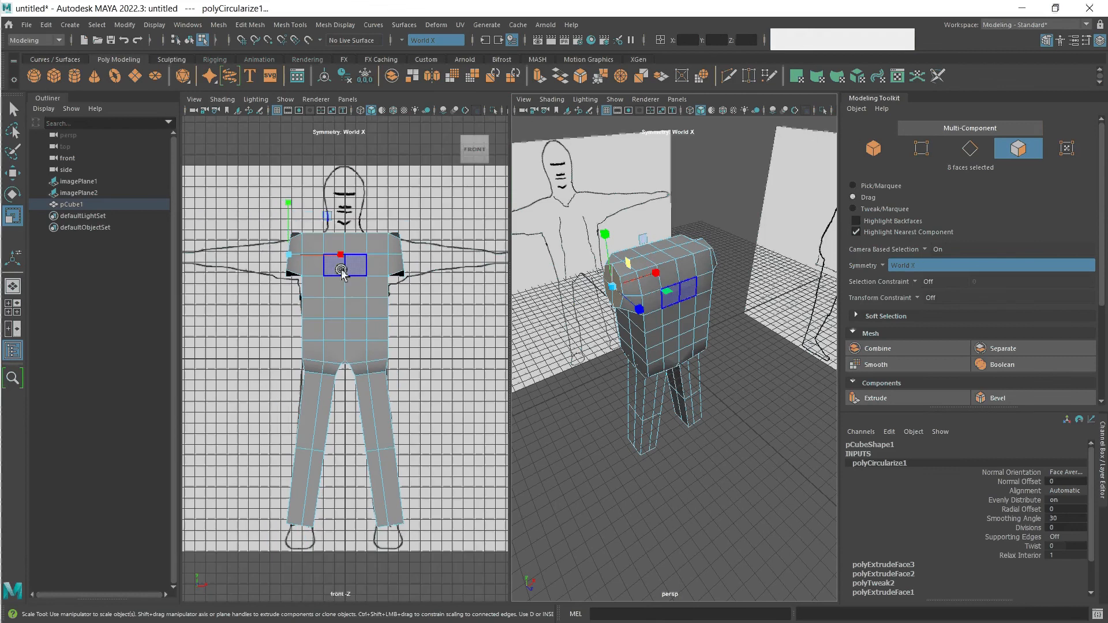
- Extrude the shoulder faces, try a thickness of 47.3 for the arms, and undo the thickness change
{"action": "scroll", "coordinate": [341, 270], "scroll_direction": "down", "scroll_amount": 2}
{"action": "middle_click_drag", "start_coordinate": [256, 319], "coordinate": [341, 334], "text": "alt"}
{"action": "scroll", "coordinate": [321, 287], "scroll_direction": "up", "scroll_amount": 4}
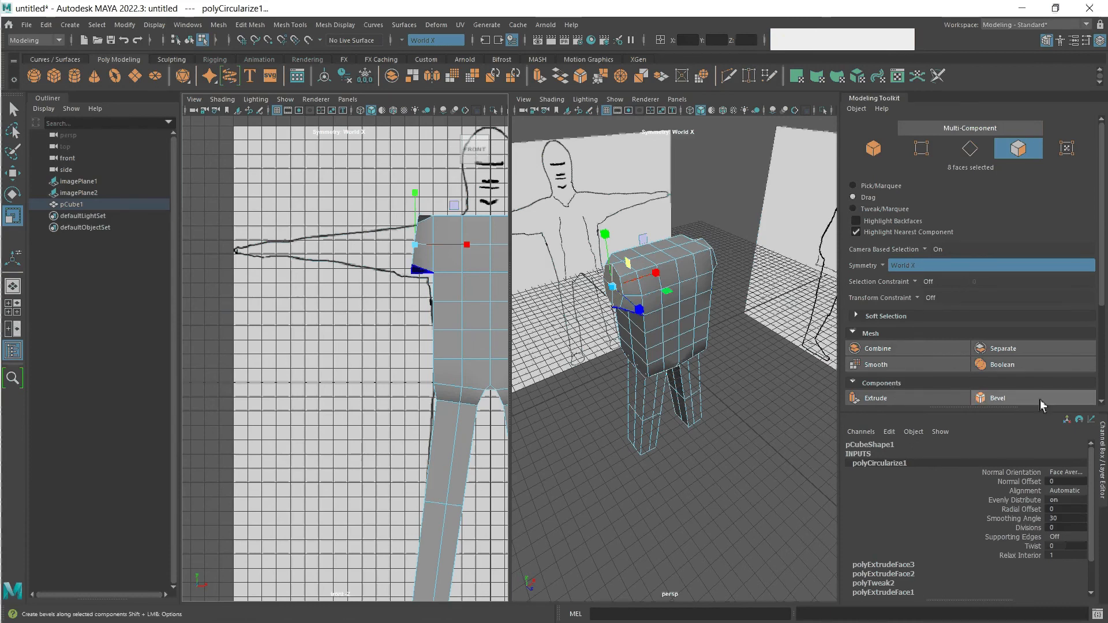
{"action": "left_click", "coordinate": [941, 398]}
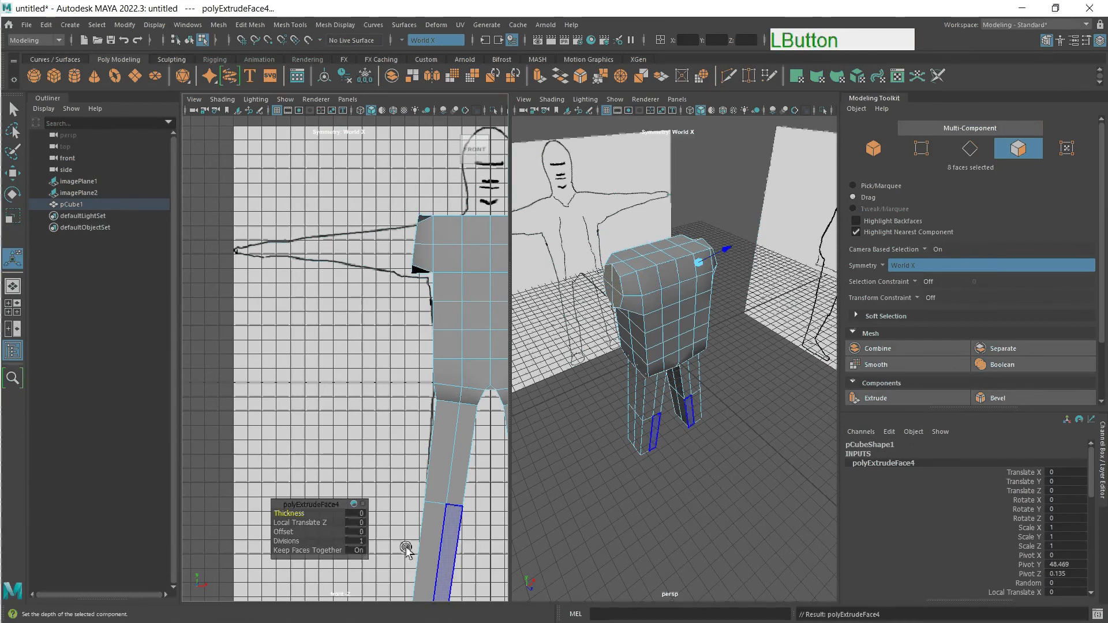
{"action": "middle_click_drag", "start_coordinate": [359, 519], "coordinate": [624, 501]}
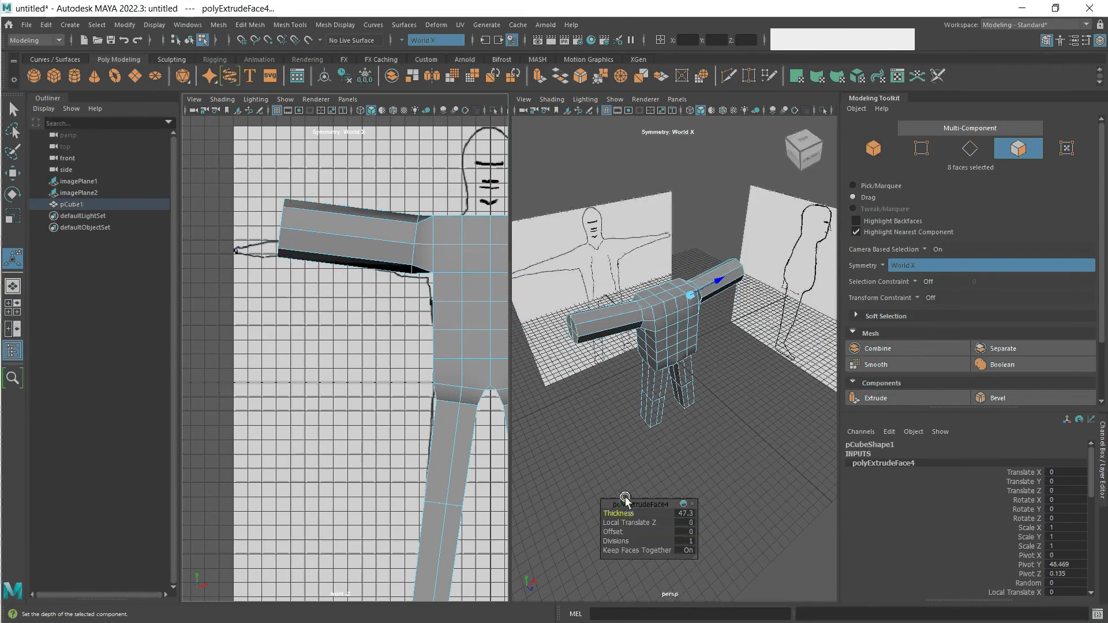
{"action": "key", "text": "ctrl+z"}
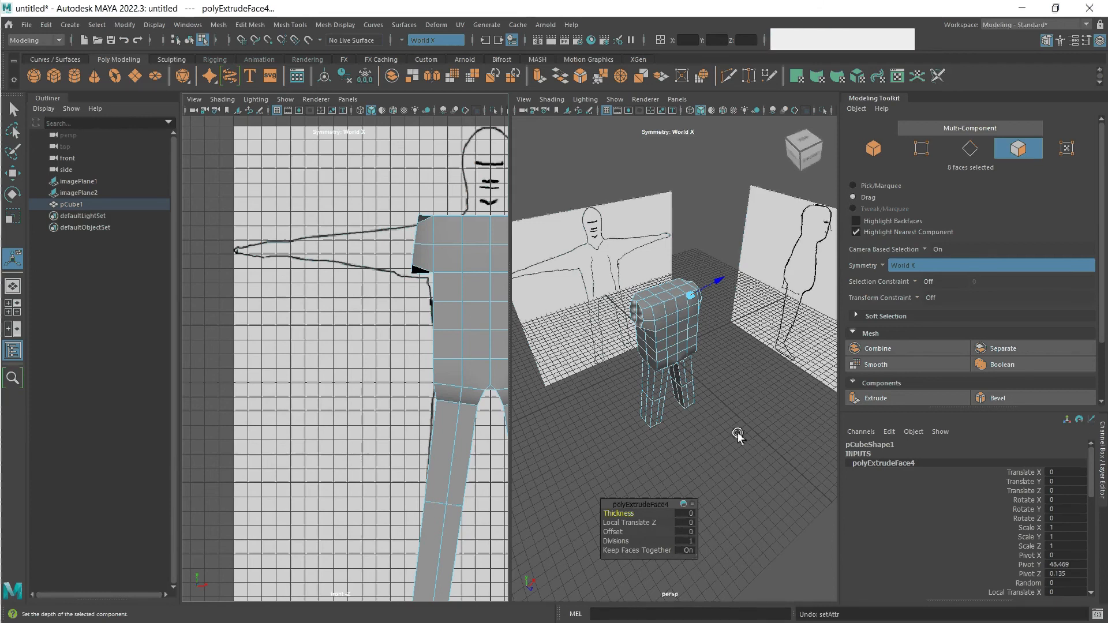
{"action": "left_click", "coordinate": [758, 400]}
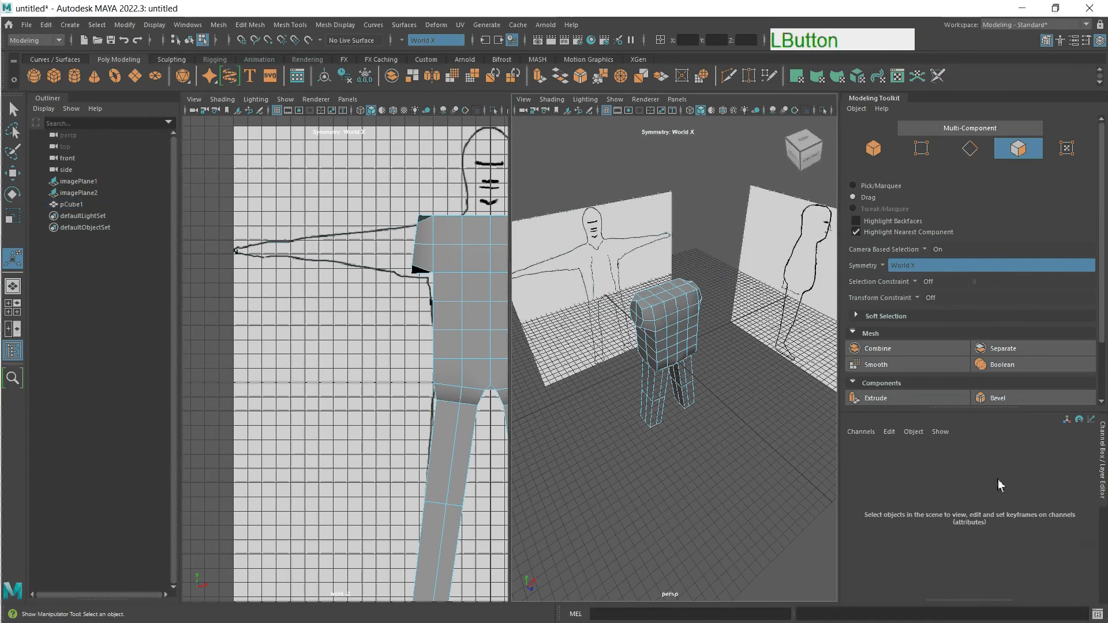
{"action": "right_click", "coordinate": [866, 433]}
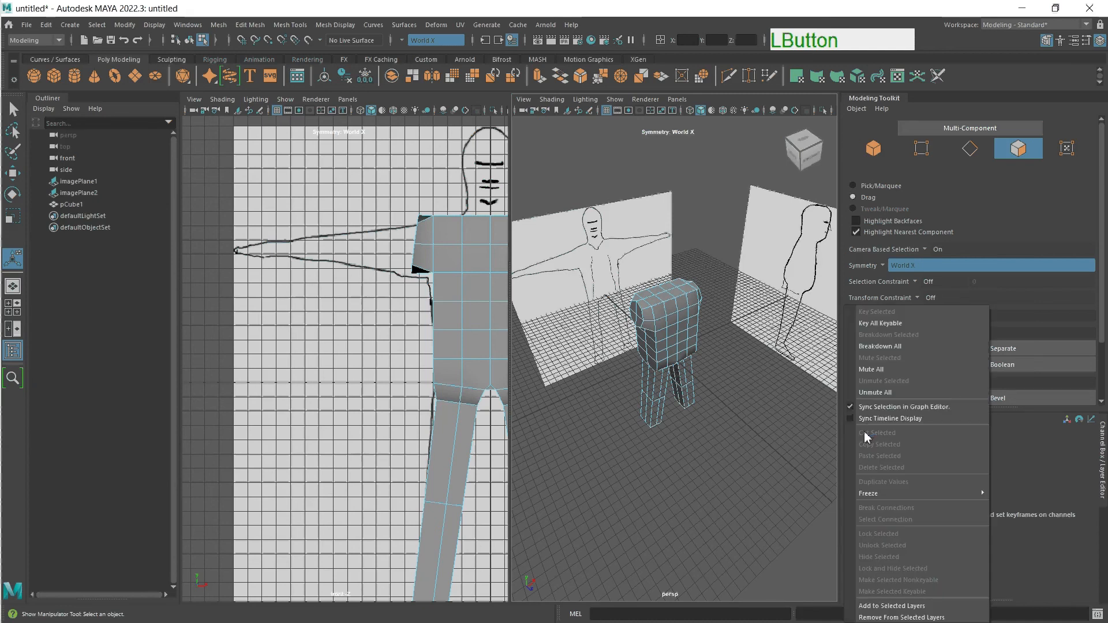
{"action": "left_click", "coordinate": [995, 215]}
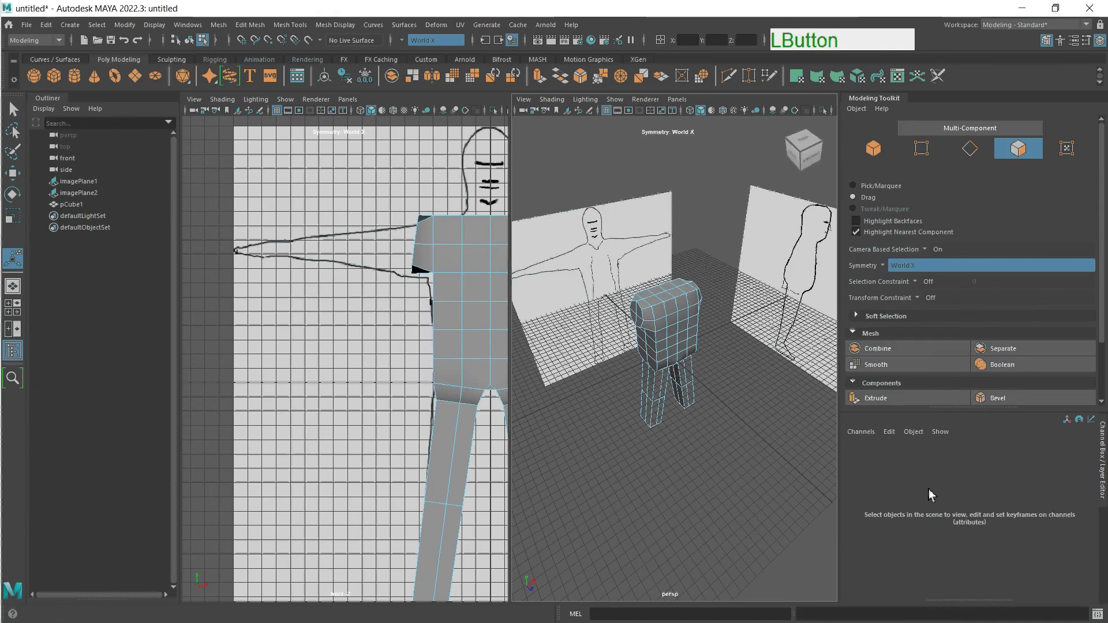
{"action": "left_click", "coordinate": [863, 432]}
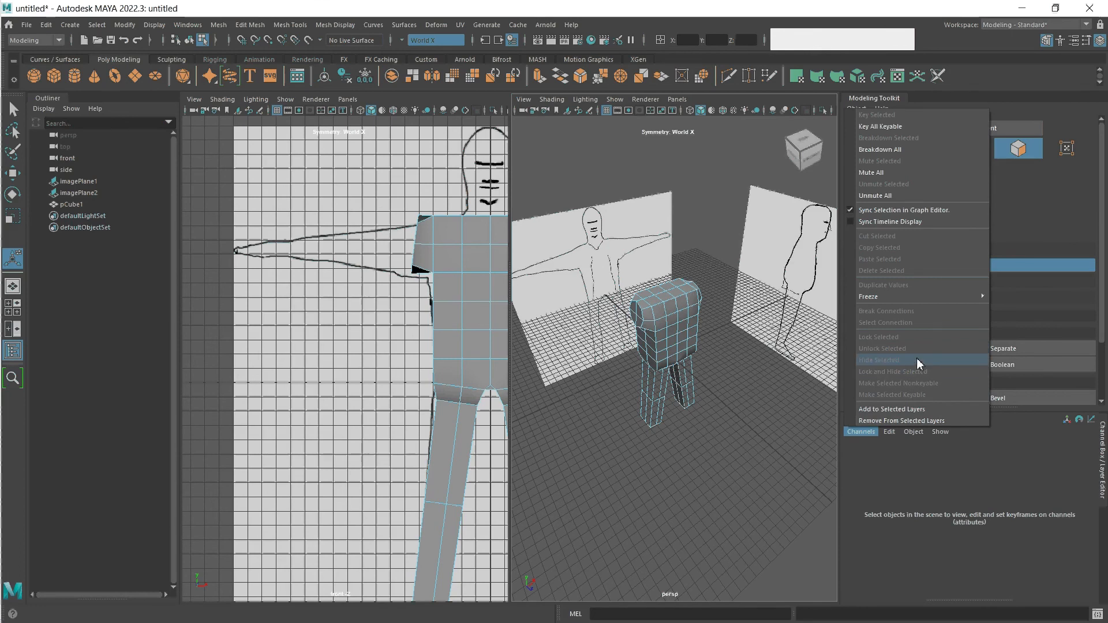
{"action": "key", "text": "Escape"}
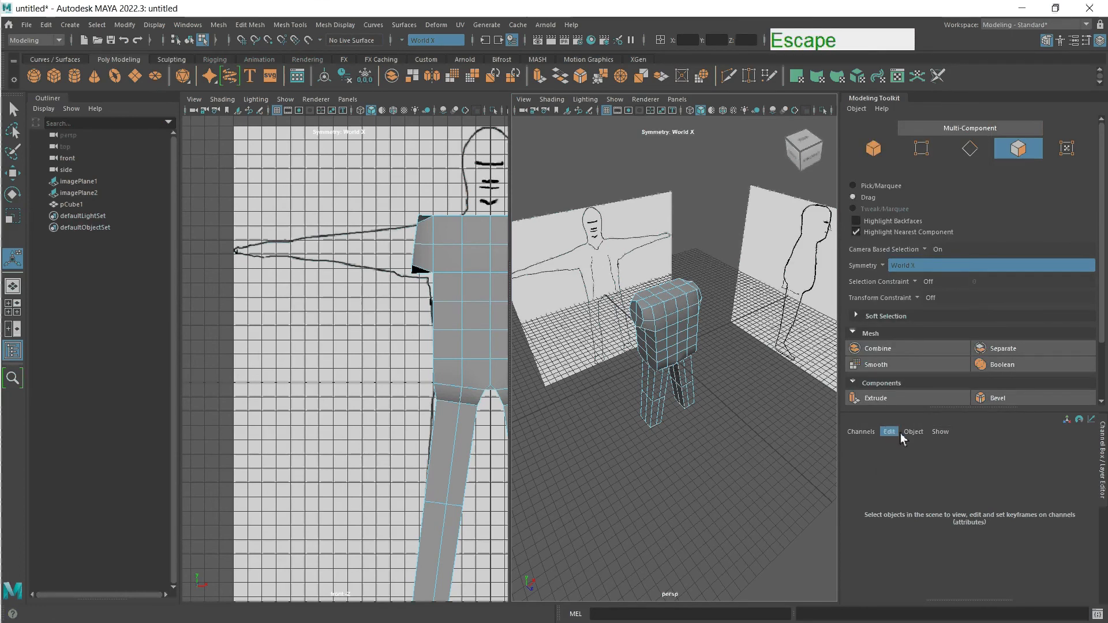
{"action": "left_click", "coordinate": [915, 433]}
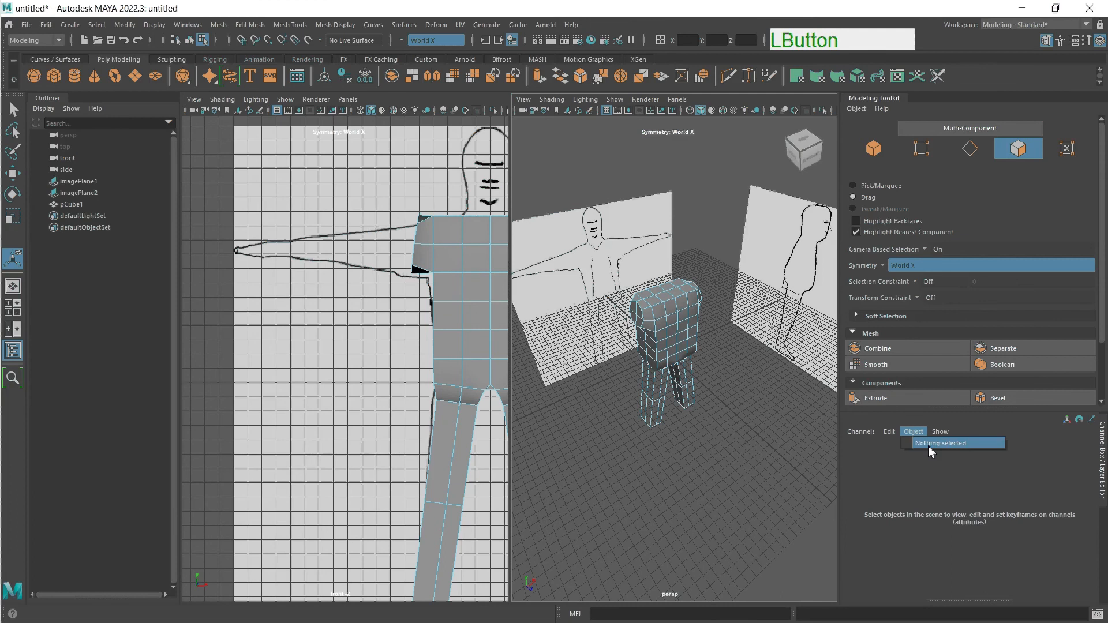
{"action": "key", "text": "Escape"}
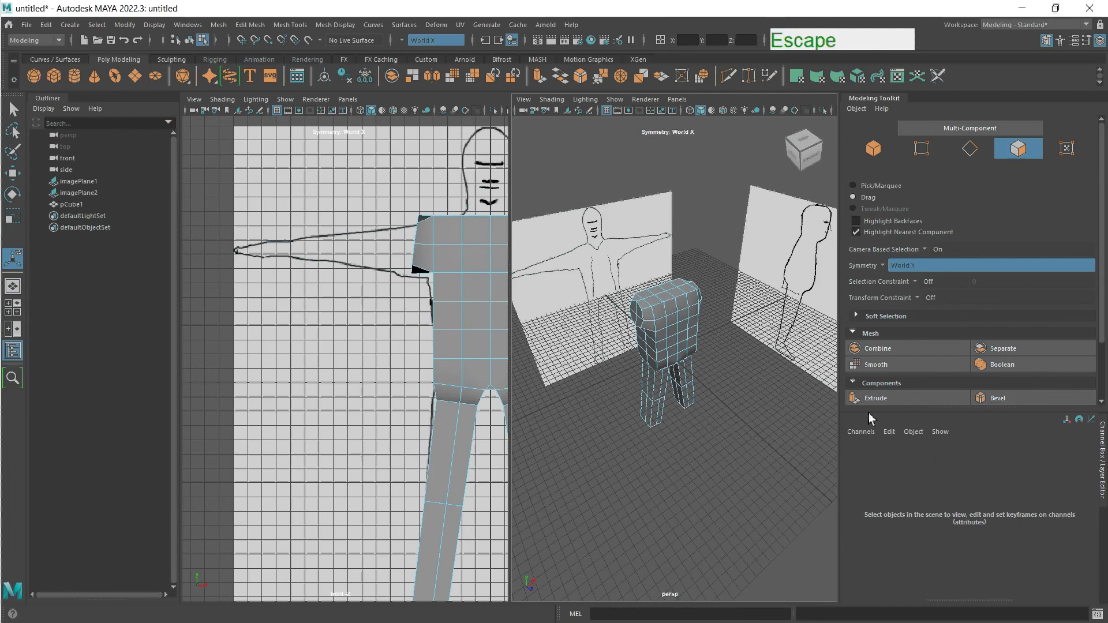
- Select the body mesh and delete the polyExtrudeFace4 node from its construction history
{"action": "left_click", "coordinate": [656, 330]}
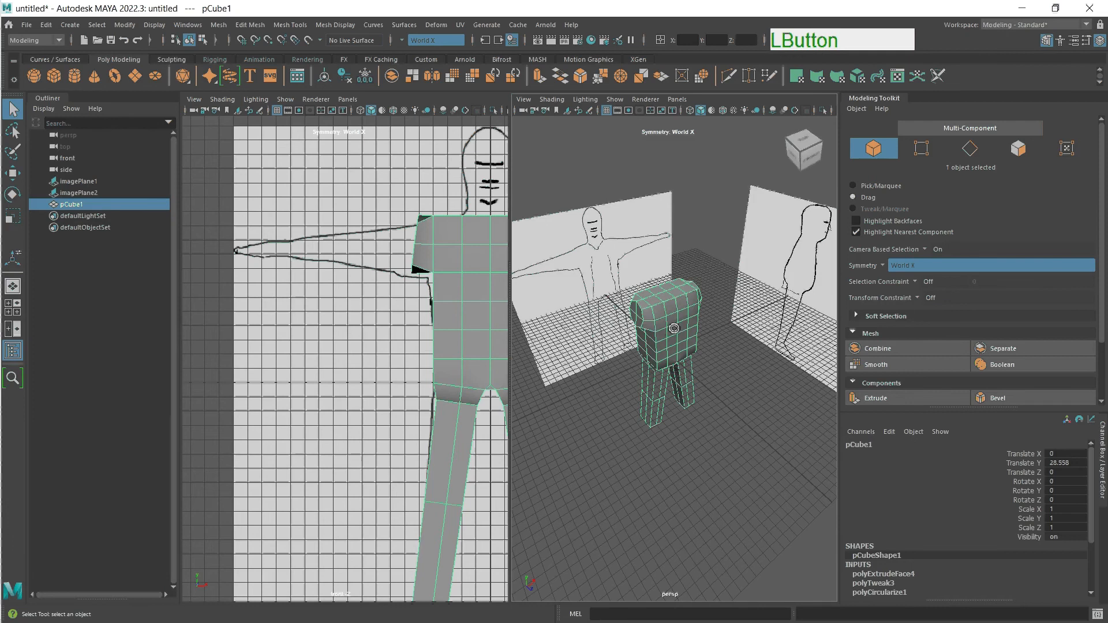
{"action": "left_click", "coordinate": [887, 574]}
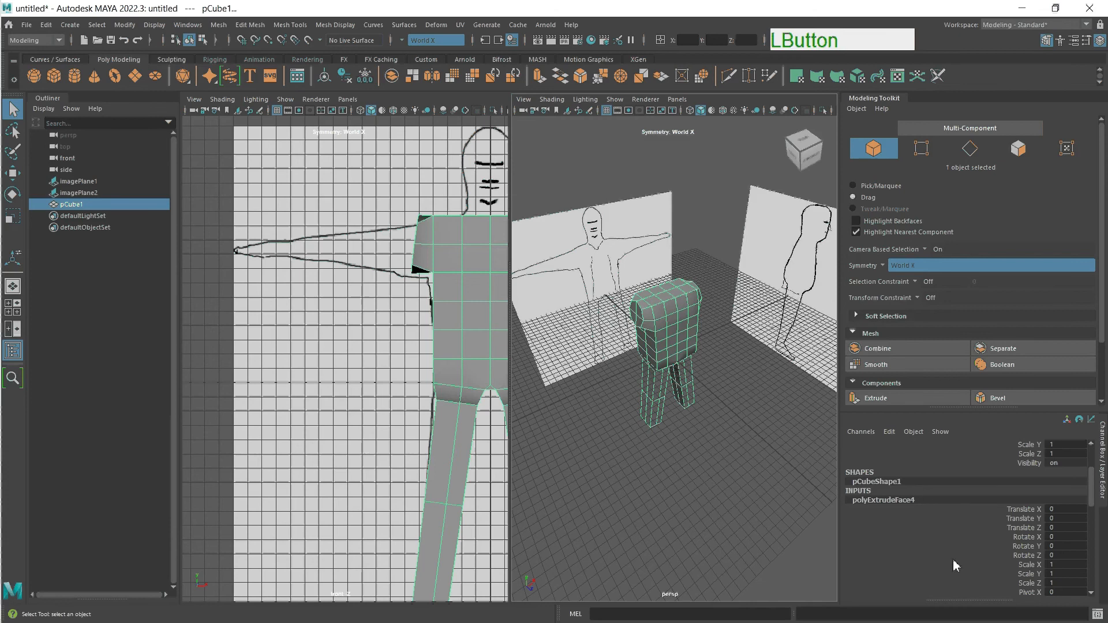
{"action": "scroll", "coordinate": [1071, 547], "scroll_direction": "down", "scroll_amount": 1}
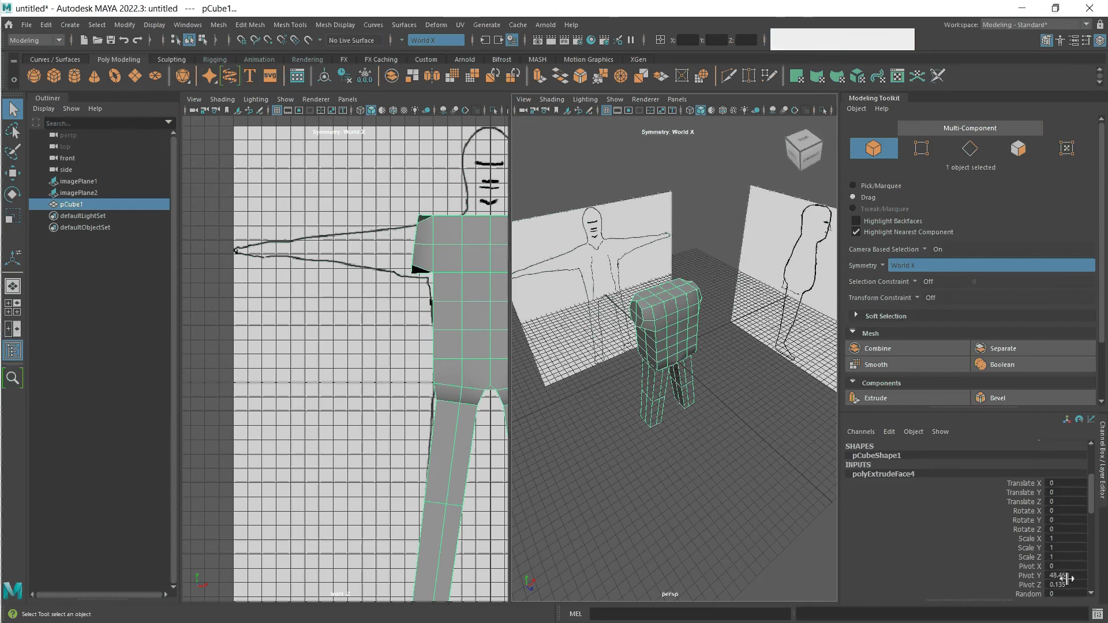
{"action": "scroll", "coordinate": [1067, 577], "scroll_direction": "up", "scroll_amount": 2}
{"action": "scroll", "coordinate": [1068, 575], "scroll_direction": "up", "scroll_amount": 2}
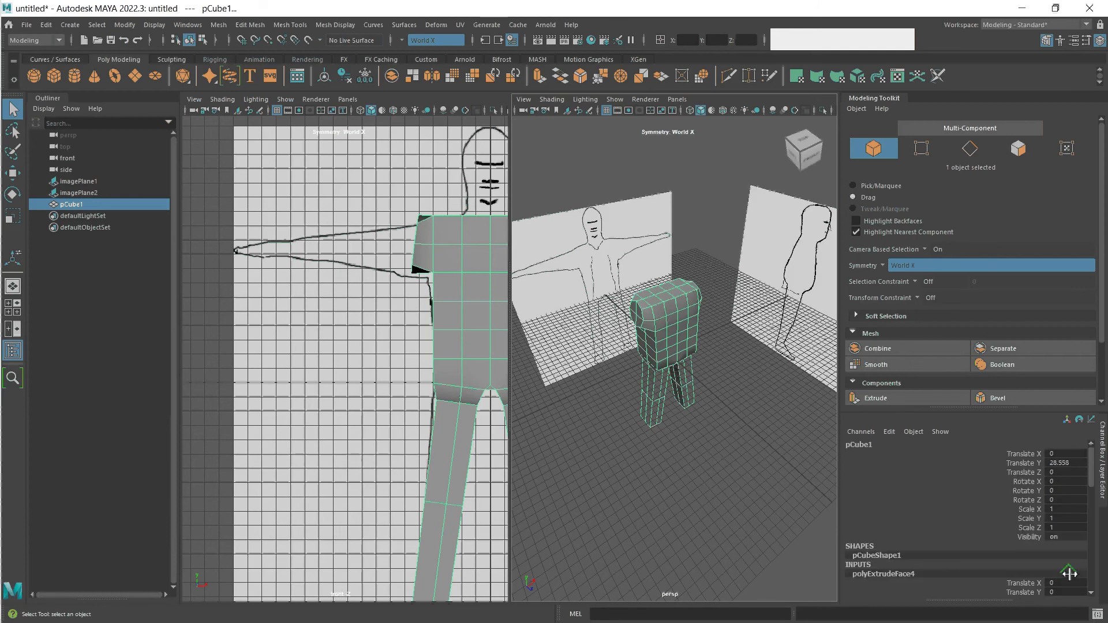
{"action": "scroll", "coordinate": [1069, 574], "scroll_direction": "down", "scroll_amount": 3}
{"action": "scroll", "coordinate": [1070, 572], "scroll_direction": "up", "scroll_amount": 3}
{"action": "scroll", "coordinate": [1070, 571], "scroll_direction": "down", "scroll_amount": 2}
{"action": "scroll", "coordinate": [1068, 568], "scroll_direction": "up", "scroll_amount": 2}
{"action": "left_click", "coordinate": [889, 433]}
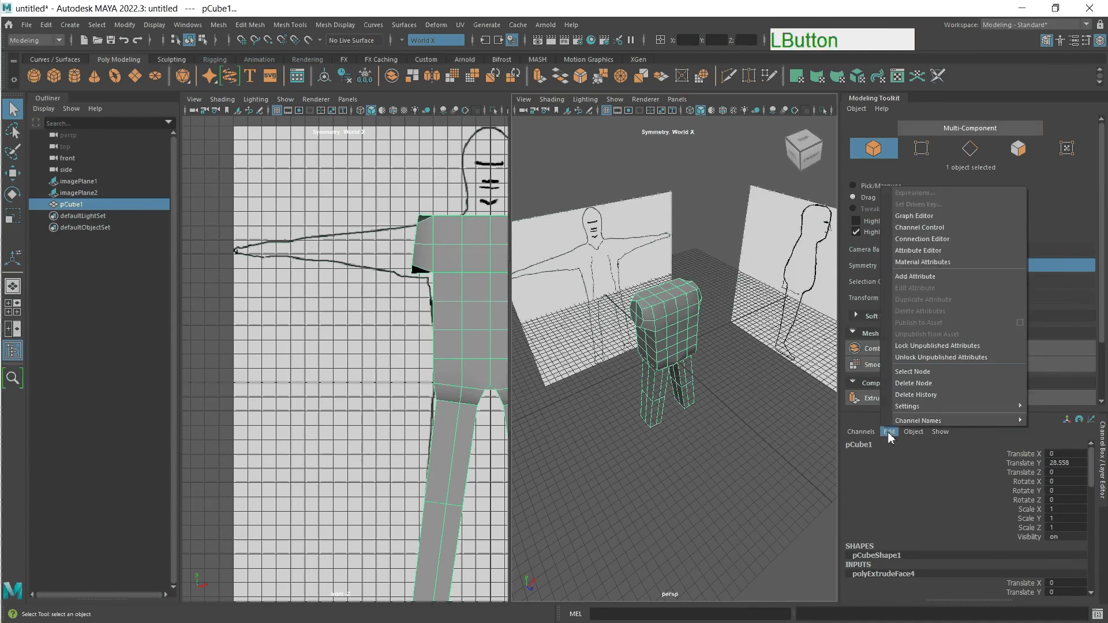
{"action": "left_click", "coordinate": [917, 383]}
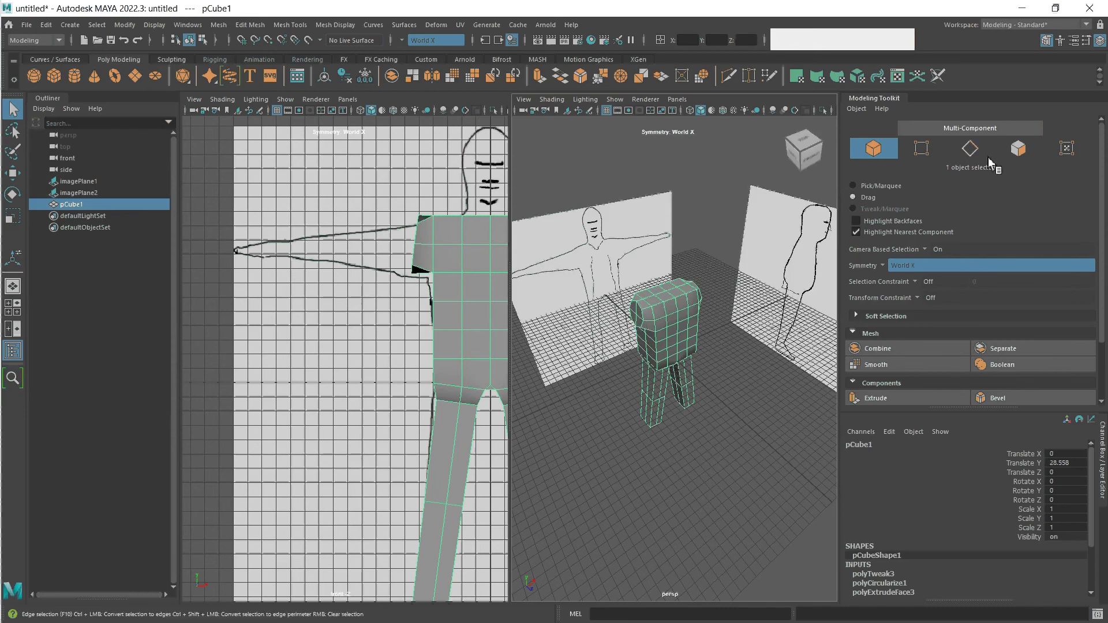
- Select the circular faces at the shoulder ends and rotate them upright so they face straight along the arm in the front view
{"action": "left_click", "coordinate": [1018, 149]}
{"action": "left_click", "coordinate": [638, 309]}
{"action": "key", "text": "f"}
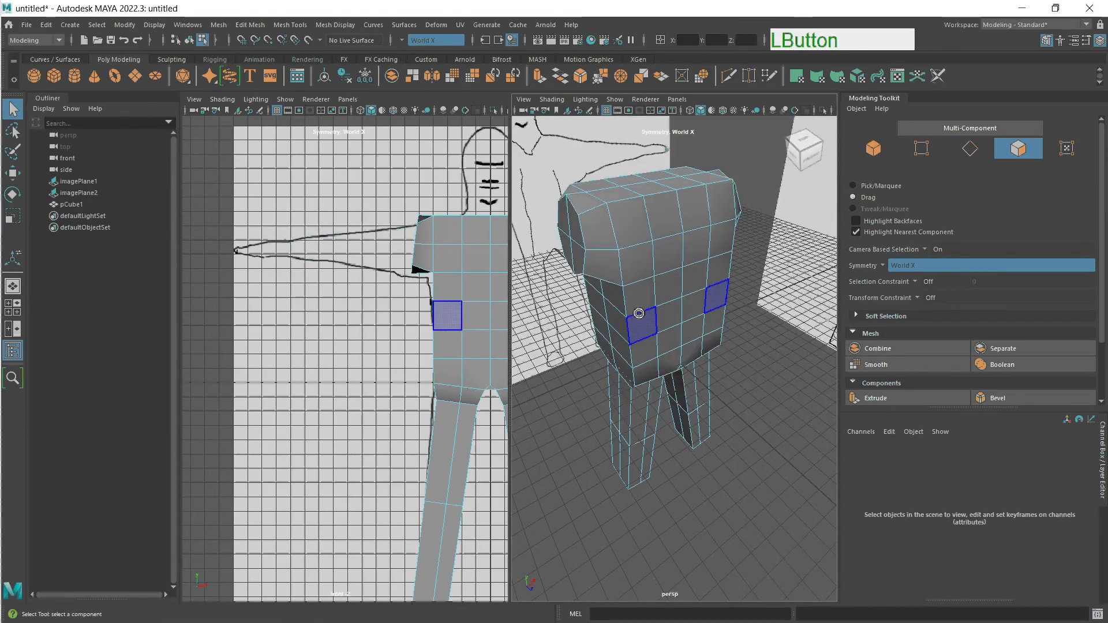
{"action": "left_click", "coordinate": [595, 253]}
{"action": "mouse_move", "coordinate": [566, 227]}
{"action": "left_mouse_down"}
{"action": "mouse_move", "coordinate": [570, 247]}
{"action": "mouse_move", "coordinate": [583, 238]}
{"action": "left_mouse_up"}
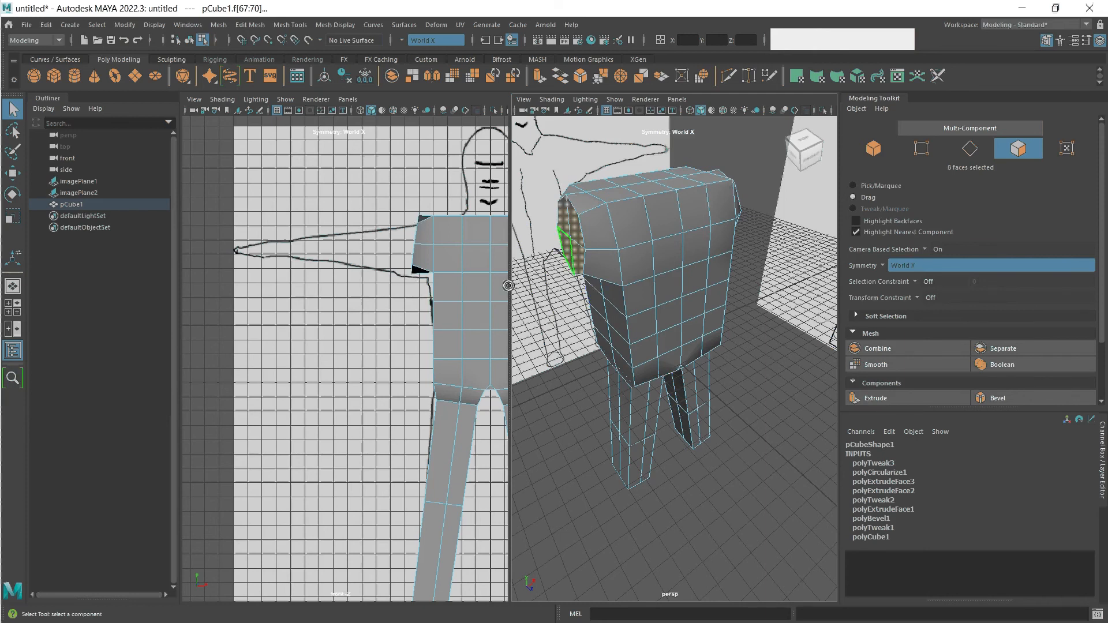
{"action": "key", "text": "e"}
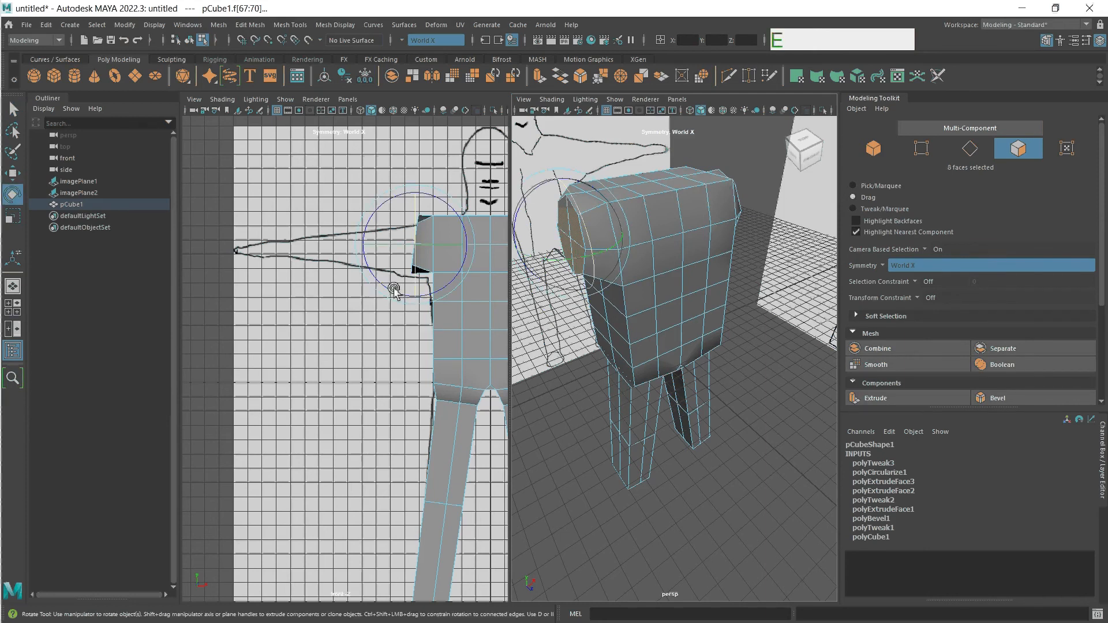
{"action": "left_click_drag", "start_coordinate": [381, 285], "coordinate": [389, 288]}
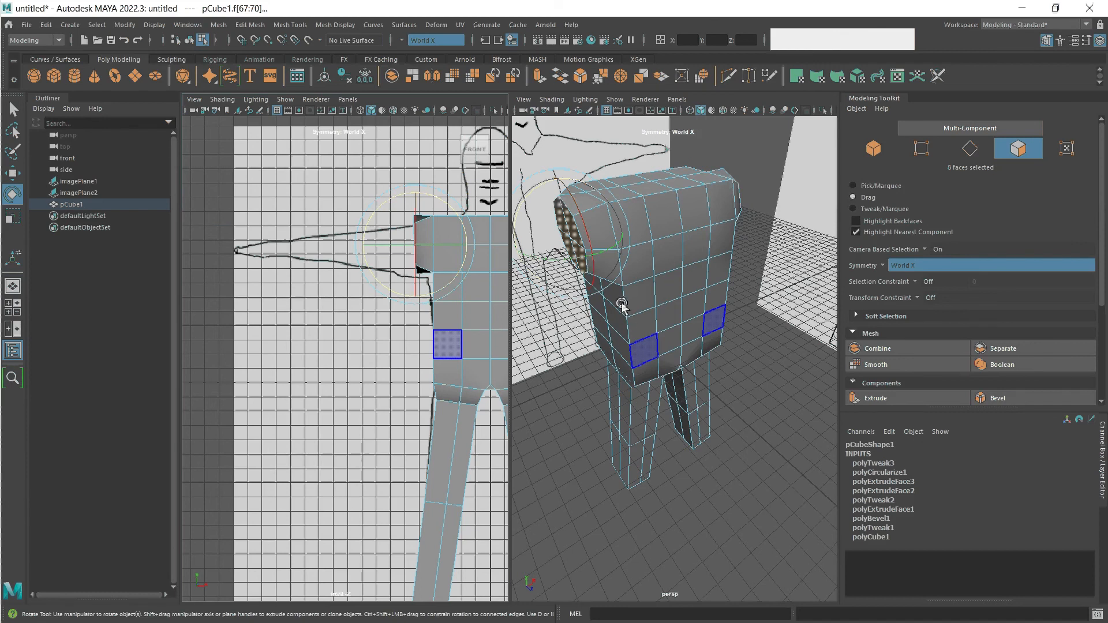
{"action": "left_click_drag", "start_coordinate": [601, 361], "coordinate": [595, 340], "text": "alt"}
{"action": "scroll", "coordinate": [417, 241], "scroll_direction": "up", "scroll_amount": 2}
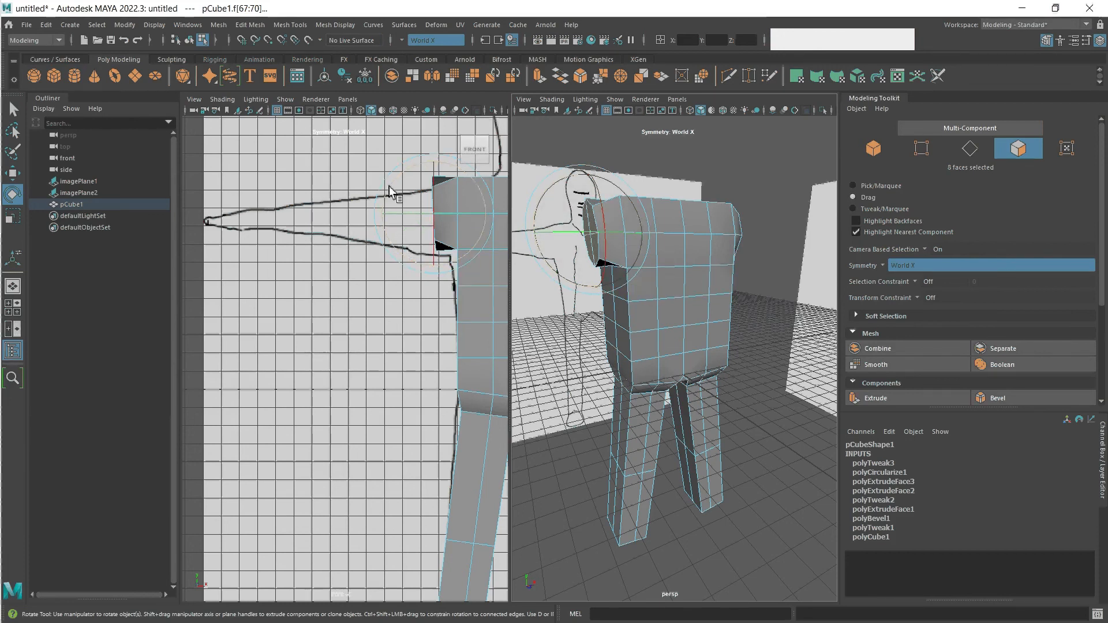
{"action": "left_click_drag", "start_coordinate": [389, 192], "coordinate": [391, 186]}
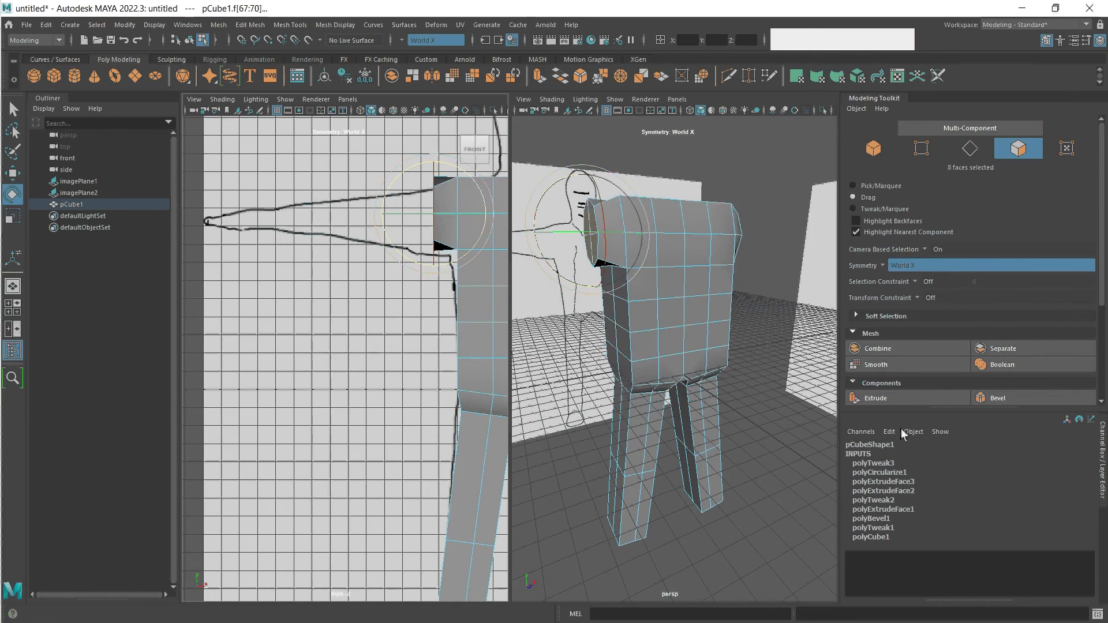
- Extrude the shoulder faces into tapered arms with a thickness of 46.2, an offset of 4.8 and 2 divisions
{"action": "left_click", "coordinate": [899, 401]}
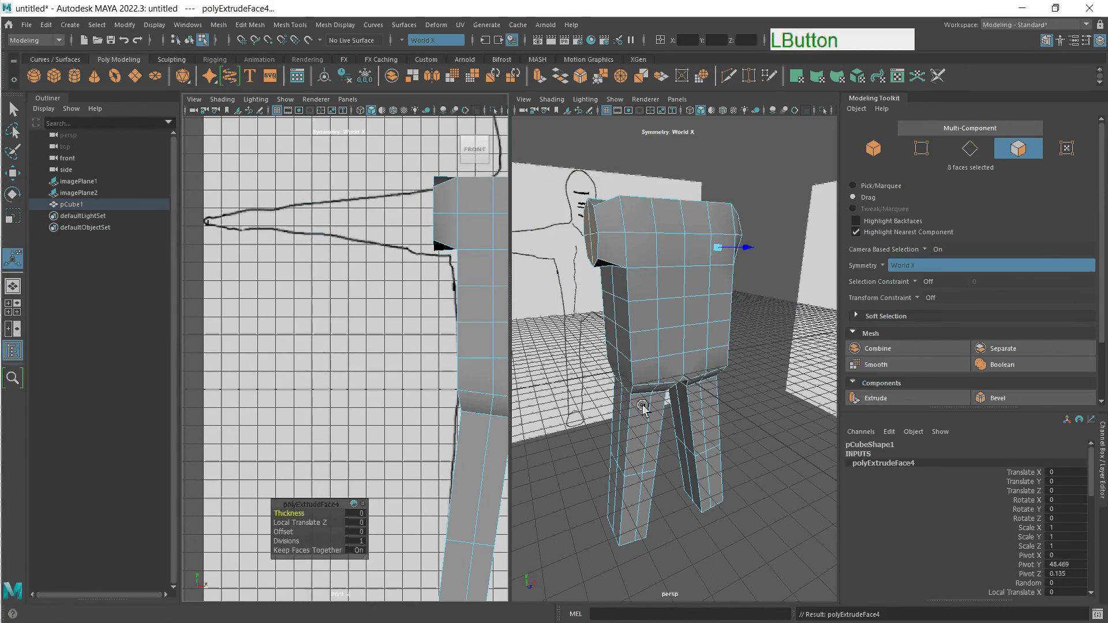
{"action": "middle_click_drag", "start_coordinate": [376, 517], "coordinate": [626, 520]}
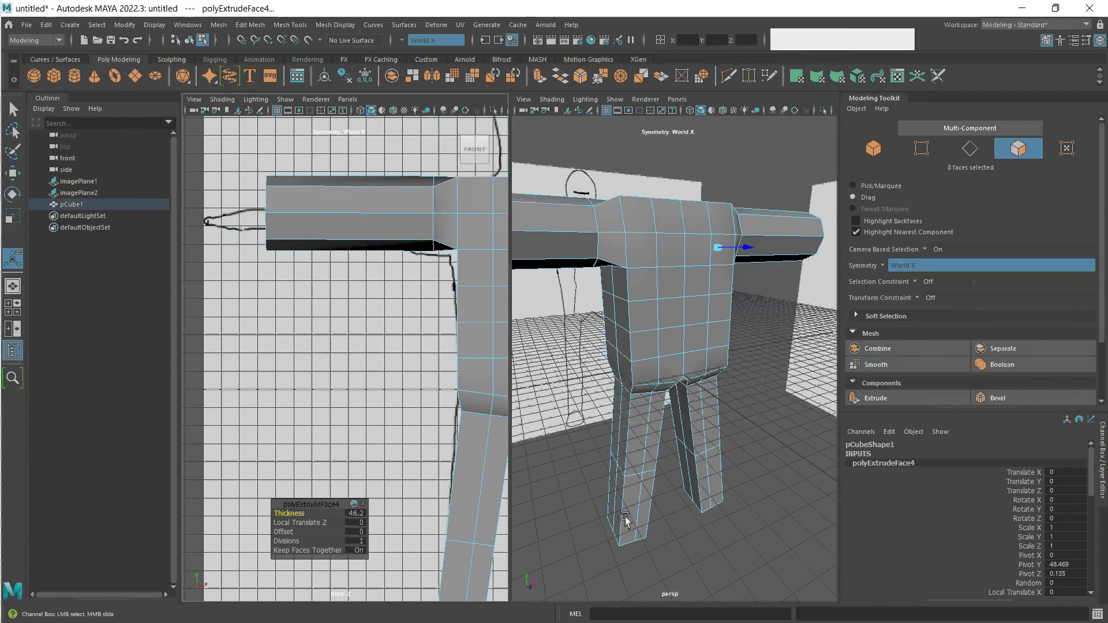
{"action": "left_click", "coordinate": [362, 532]}
{"action": "mouse_move", "coordinate": [361, 532]}
{"action": "middle_mouse_down"}
{"action": "mouse_move", "coordinate": [398, 542]}
{"action": "mouse_move", "coordinate": [370, 543]}
{"action": "middle_mouse_up"}
{"action": "left_click", "coordinate": [359, 541]}
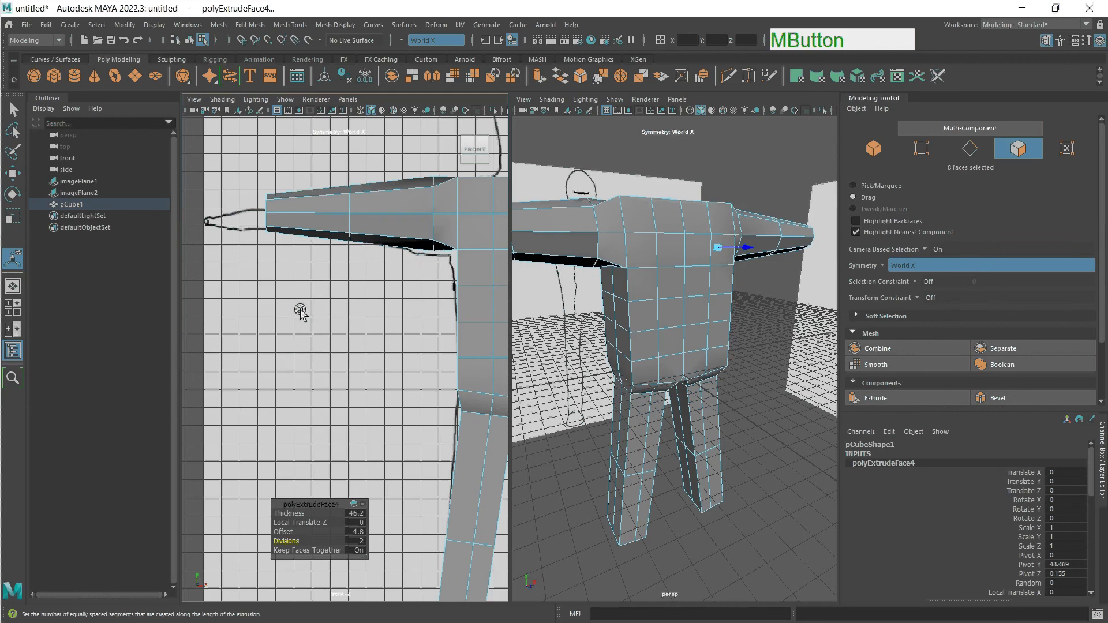
- Try 15 divisions on the arm extrusion and return to 2 divisions
{"action": "left_click_drag", "start_coordinate": [283, 294], "coordinate": [327, 315], "text": "alt"}
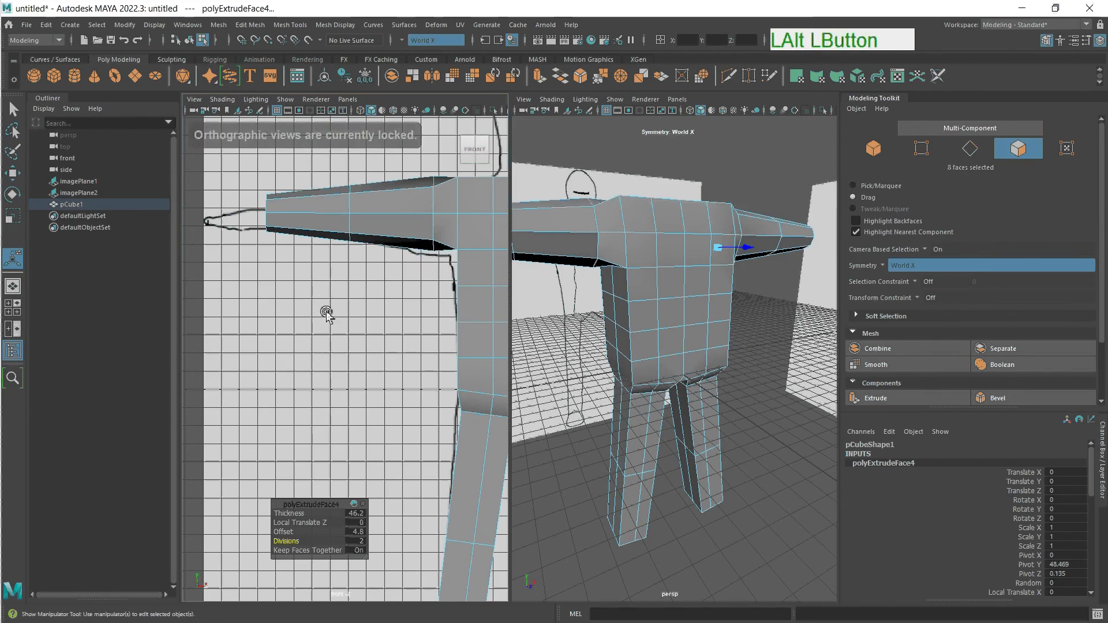
{"action": "left_click_drag", "start_coordinate": [554, 324], "coordinate": [641, 321], "text": "alt"}
{"action": "middle_click_drag", "start_coordinate": [600, 332], "coordinate": [668, 338]}
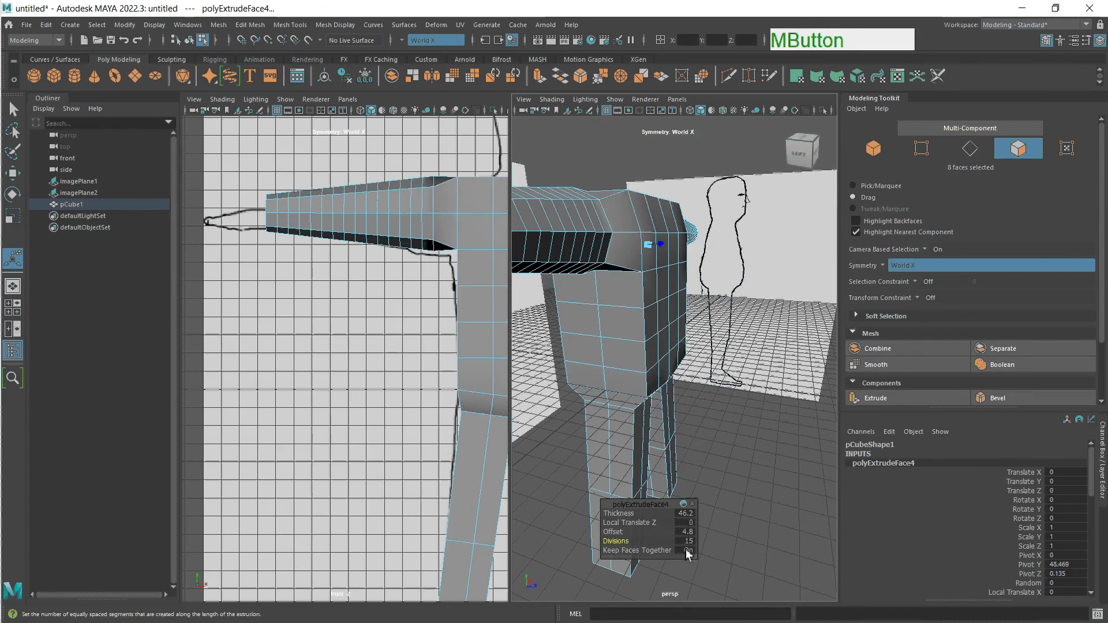
{"action": "middle_click_drag", "start_coordinate": [694, 544], "coordinate": [617, 549]}
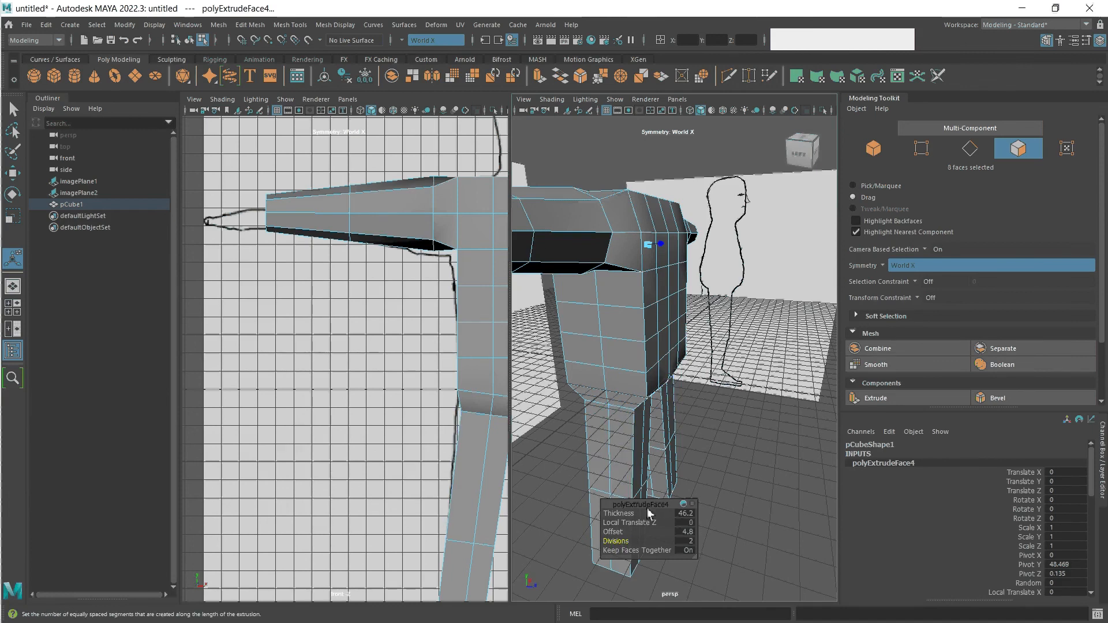
- Examine the extruded arm's taper and end faces from several angles against the reference planes
{"action": "scroll", "coordinate": [642, 319], "scroll_direction": "down", "scroll_amount": 5}
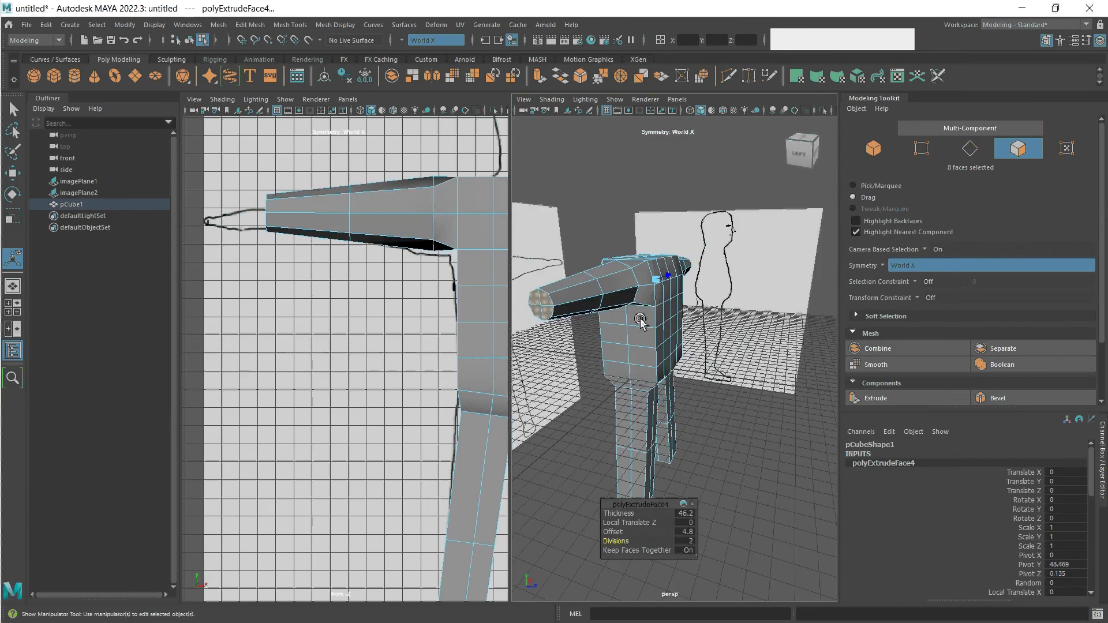
{"action": "scroll", "coordinate": [626, 365], "scroll_direction": "up", "scroll_amount": 3}
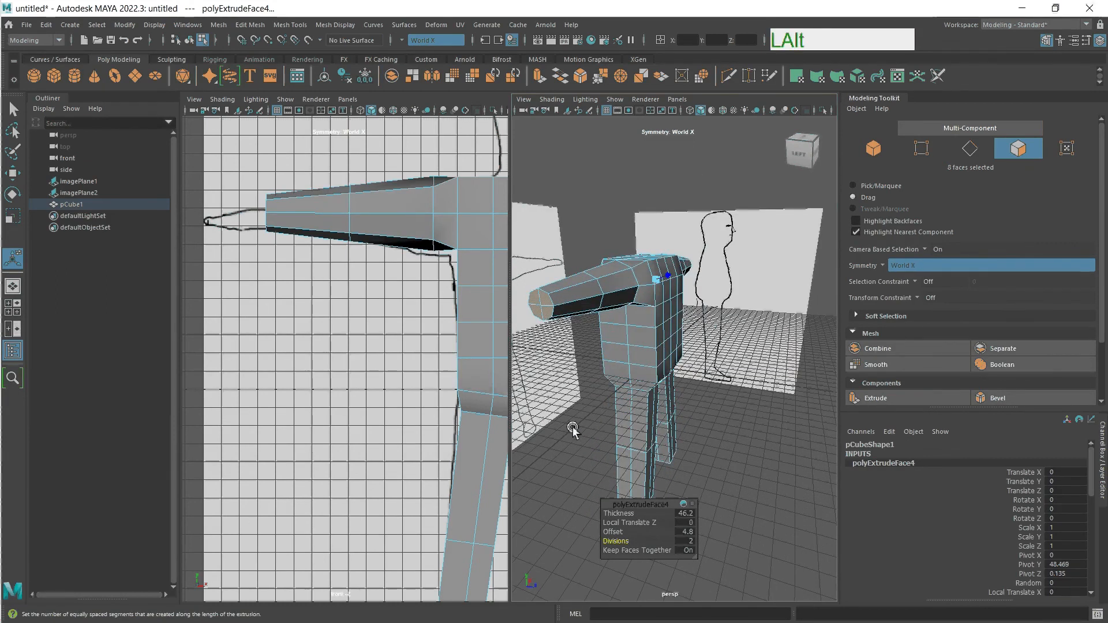
{"action": "middle_click_drag", "start_coordinate": [572, 427], "coordinate": [680, 425], "text": "alt"}
{"action": "left_click_drag", "start_coordinate": [680, 426], "coordinate": [646, 402], "text": "alt"}
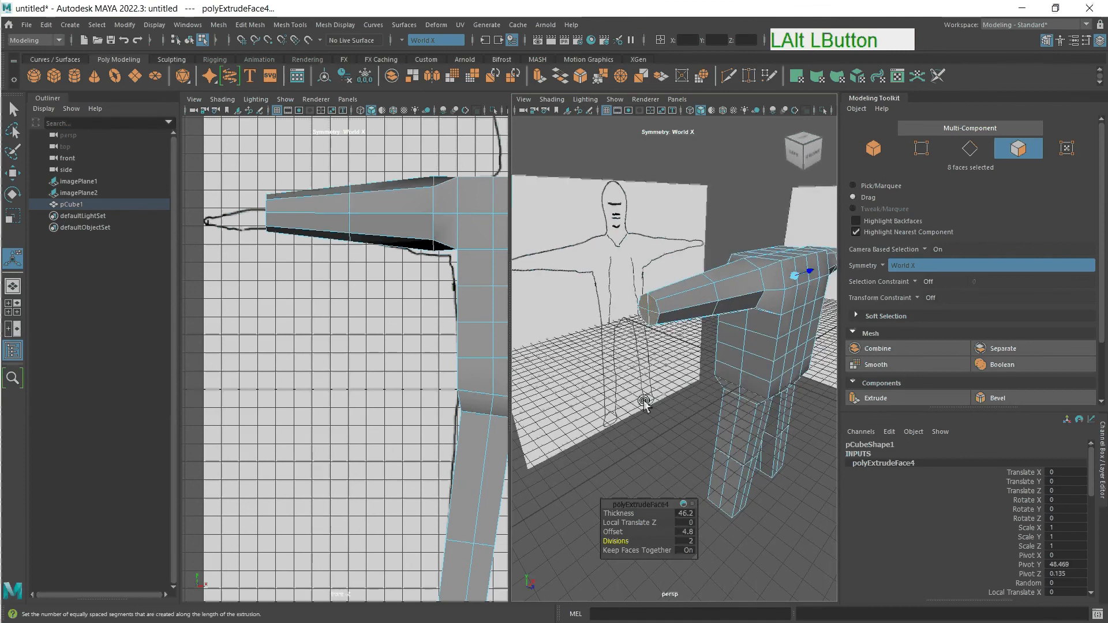
{"action": "scroll", "coordinate": [647, 400], "scroll_direction": "up", "scroll_amount": 3}
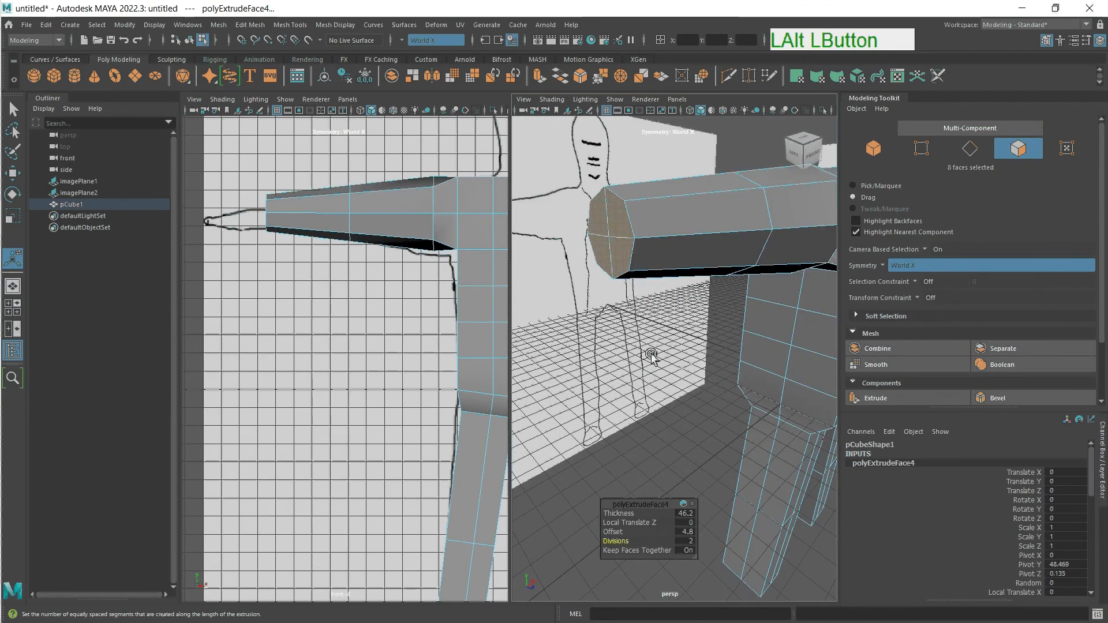
{"action": "mouse_move", "coordinate": [649, 352]}
{"action": "left_mouse_down", "text": "alt"}
{"action": "mouse_move", "coordinate": [612, 353]}
{"action": "mouse_move", "coordinate": [649, 355]}
{"action": "mouse_move", "coordinate": [632, 353]}
{"action": "left_mouse_up", "text": "alt"}
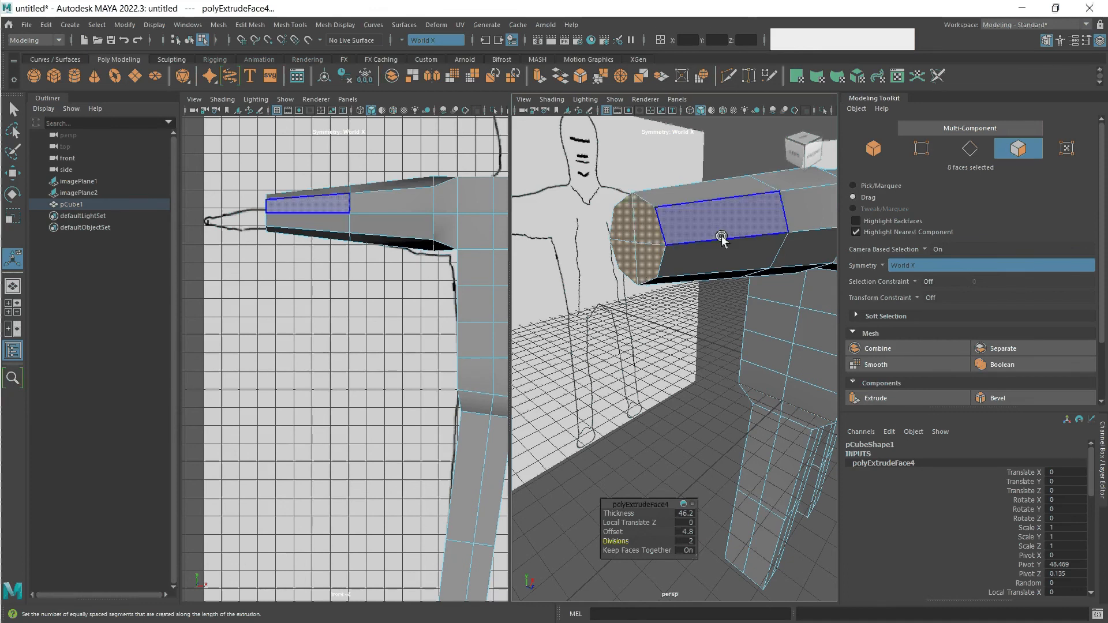
{"action": "scroll", "coordinate": [730, 321], "scroll_direction": "down", "scroll_amount": 5}
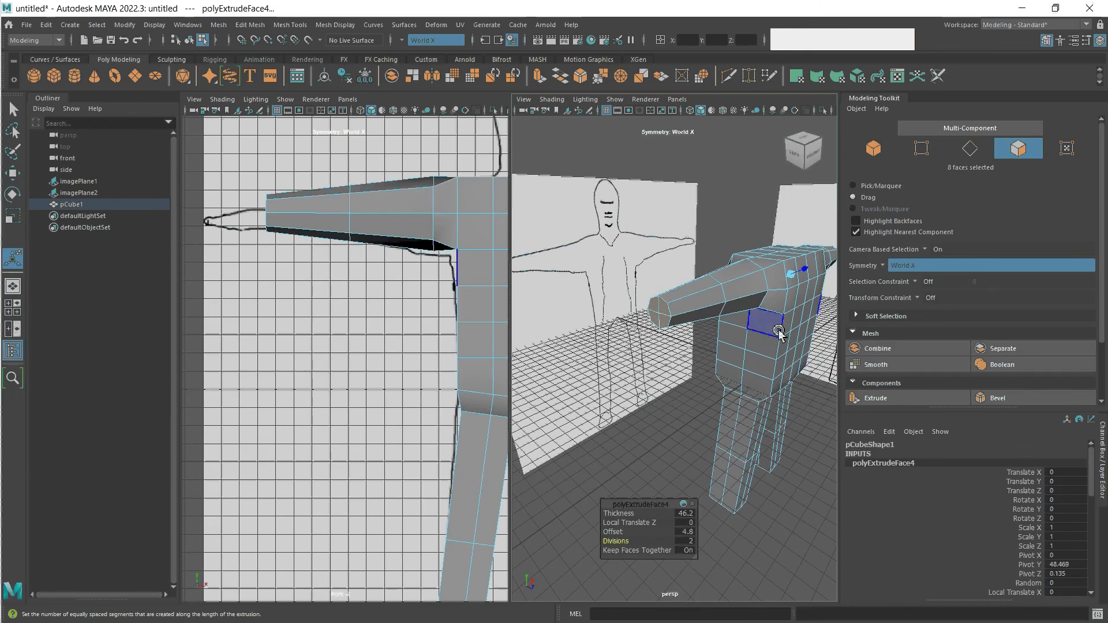
- Select the front corner edge loops running down the torso and legs and move them inward and back to round the body
{"action": "left_click", "coordinate": [970, 149]}
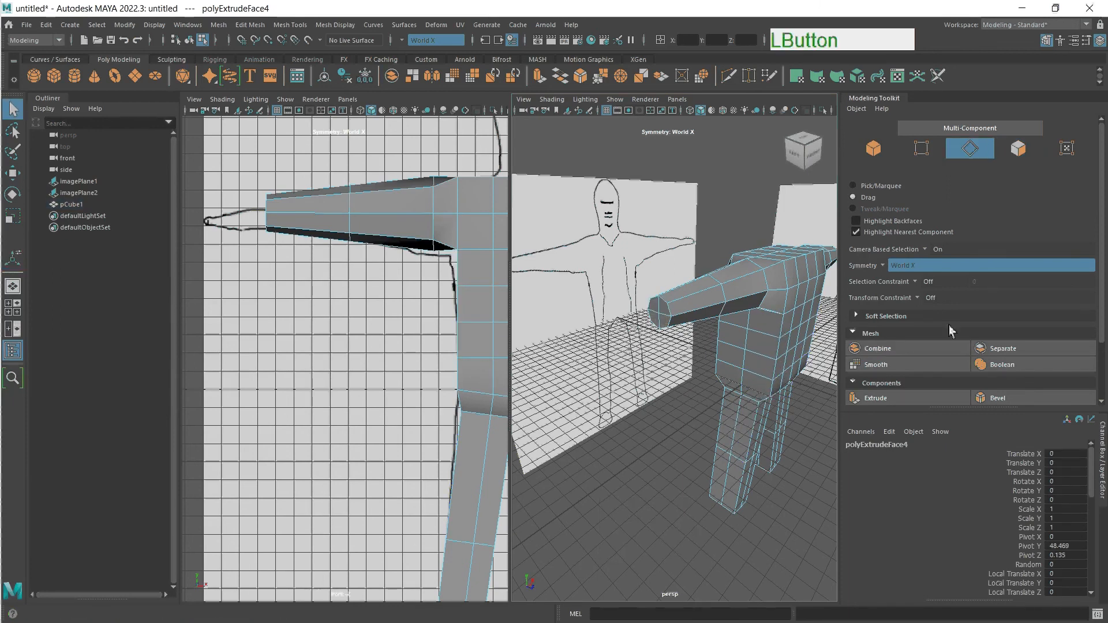
{"action": "double_click", "coordinate": [778, 347]}
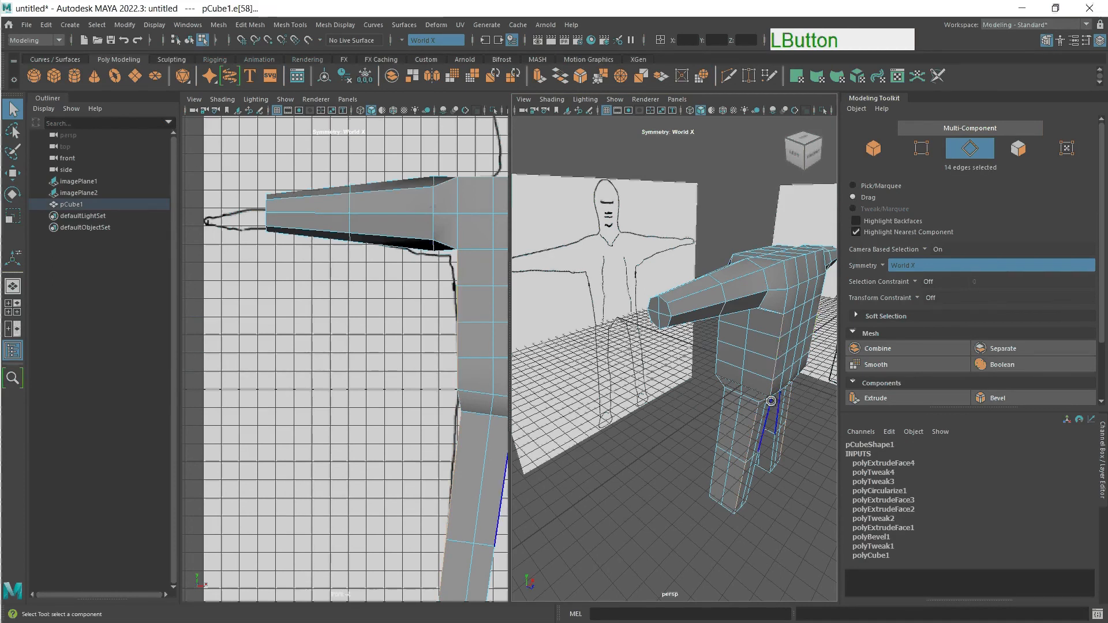
{"action": "left_click_drag", "start_coordinate": [771, 401], "coordinate": [748, 328], "text": "alt"}
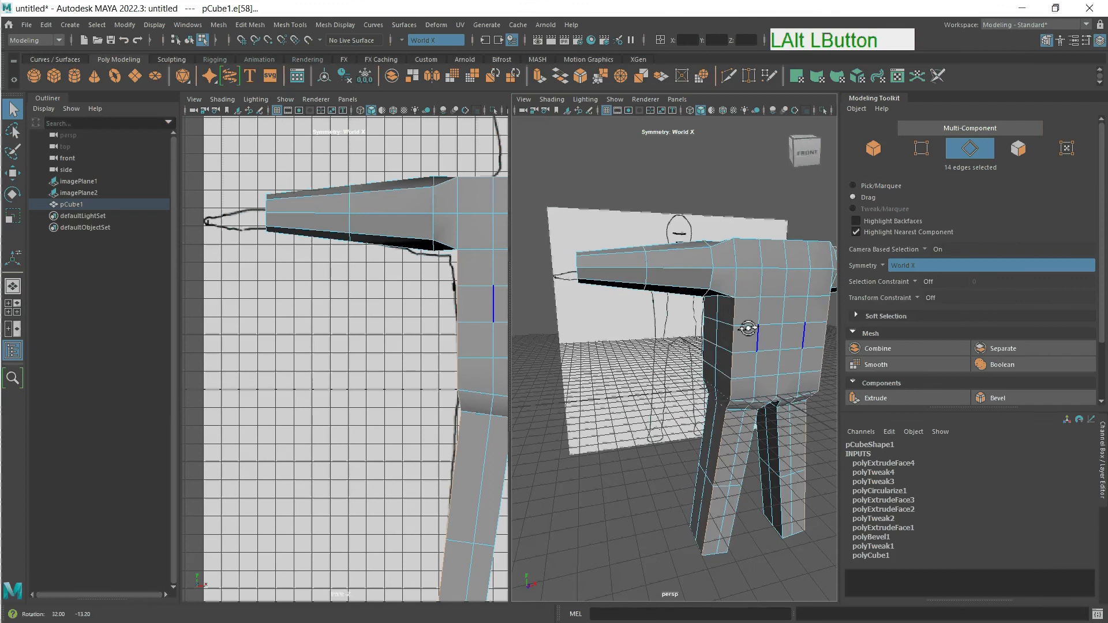
{"action": "scroll", "coordinate": [736, 326], "scroll_direction": "up", "scroll_amount": 5}
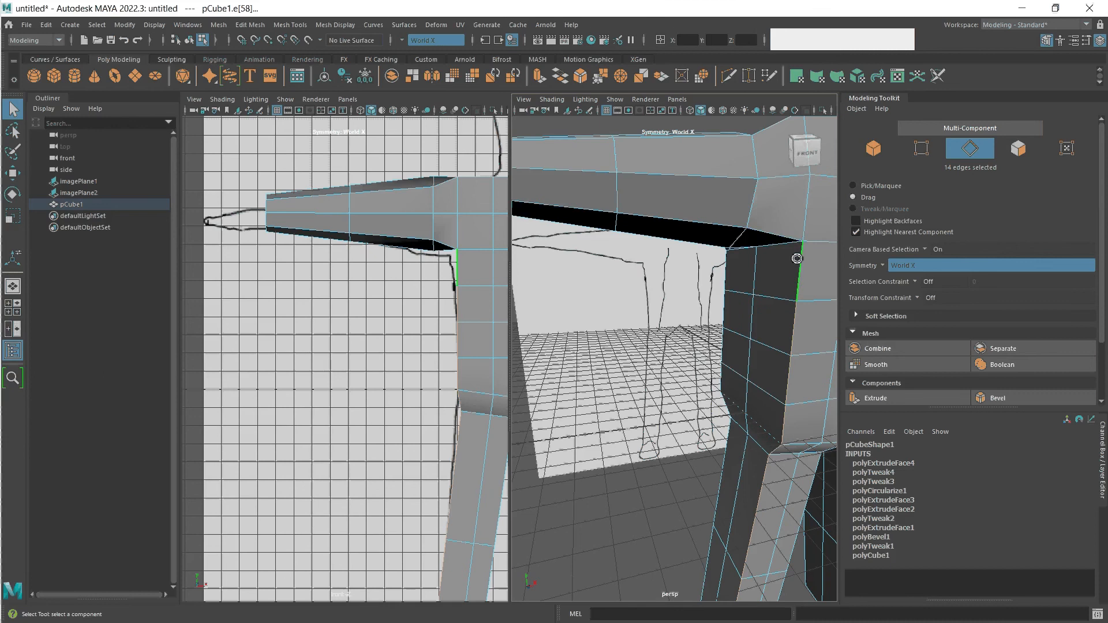
{"action": "left_click_drag", "start_coordinate": [796, 300], "coordinate": [796, 425], "text": "alt"}
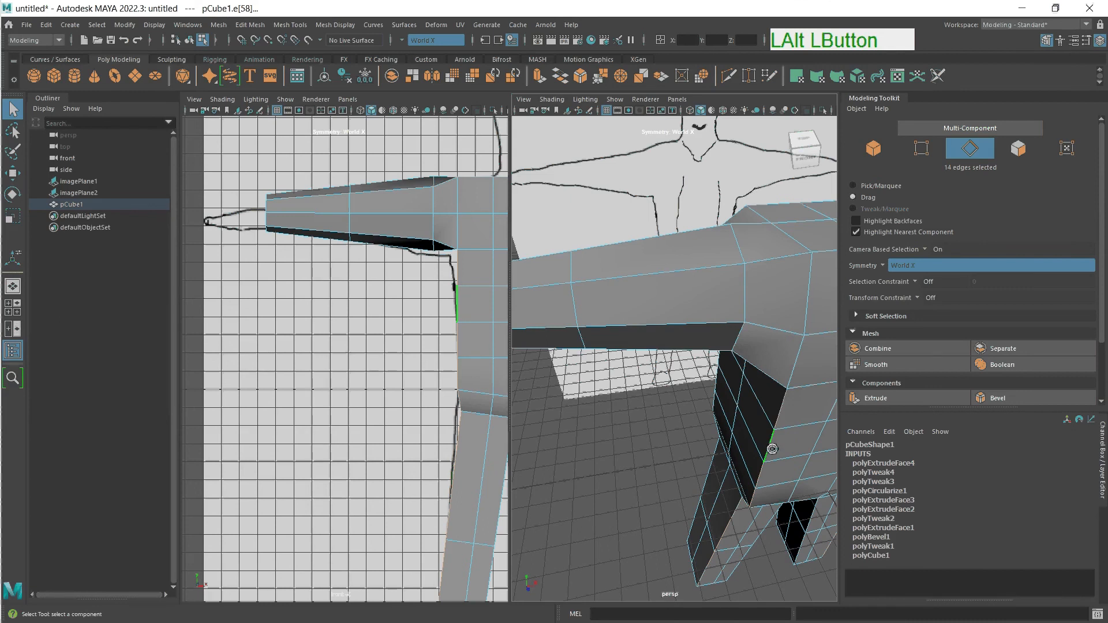
{"action": "key", "text": "w"}
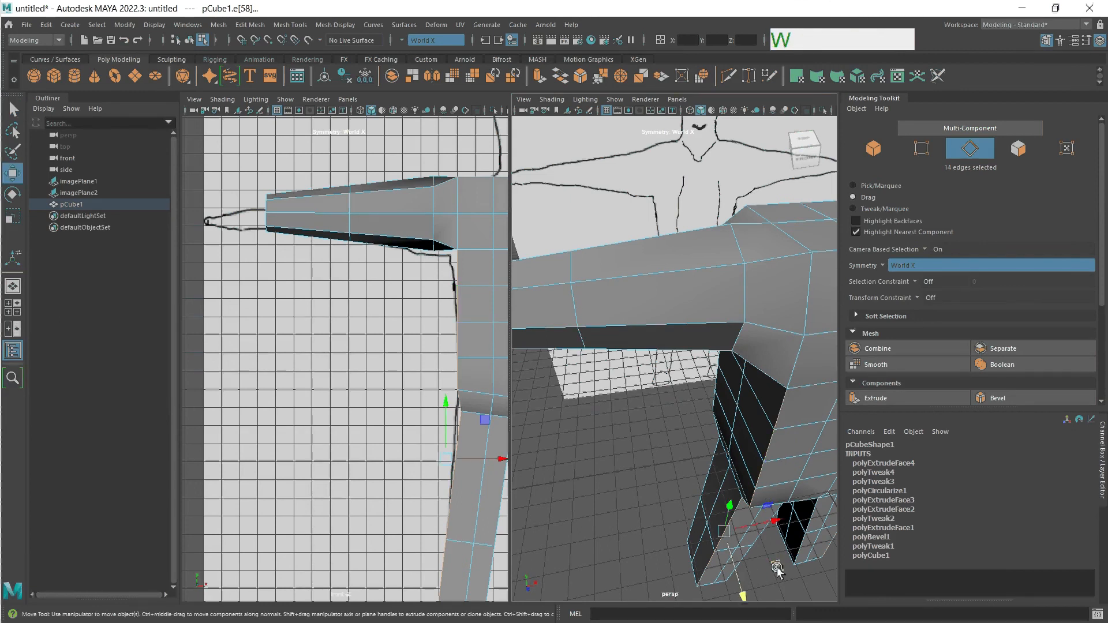
{"action": "left_click_drag", "start_coordinate": [775, 573], "coordinate": [782, 547]}
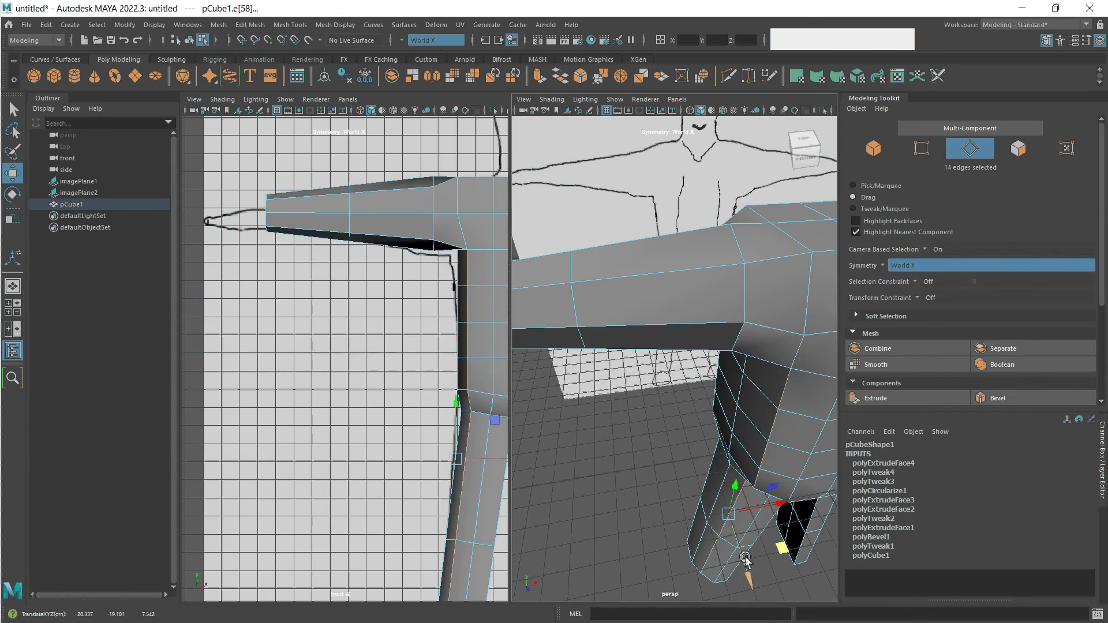
{"action": "left_click_drag", "start_coordinate": [777, 508], "coordinate": [895, 464]}
{"action": "key", "text": "alt"}
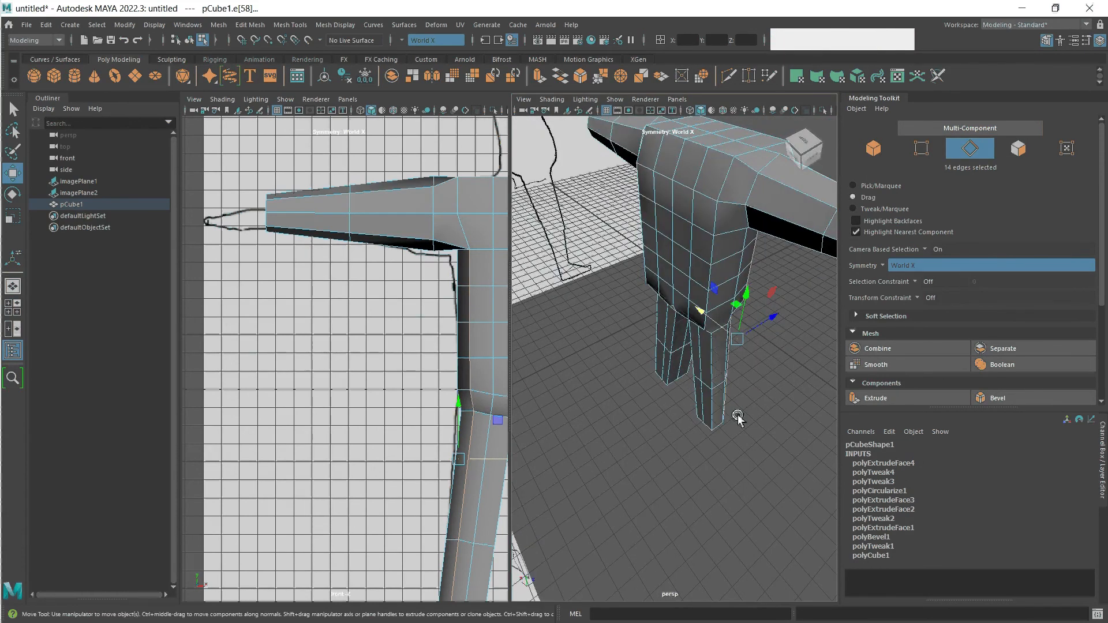
- Select the back corner edge loops running down the torso and legs and move them inward to round the back
{"action": "double_click", "coordinate": [712, 260]}
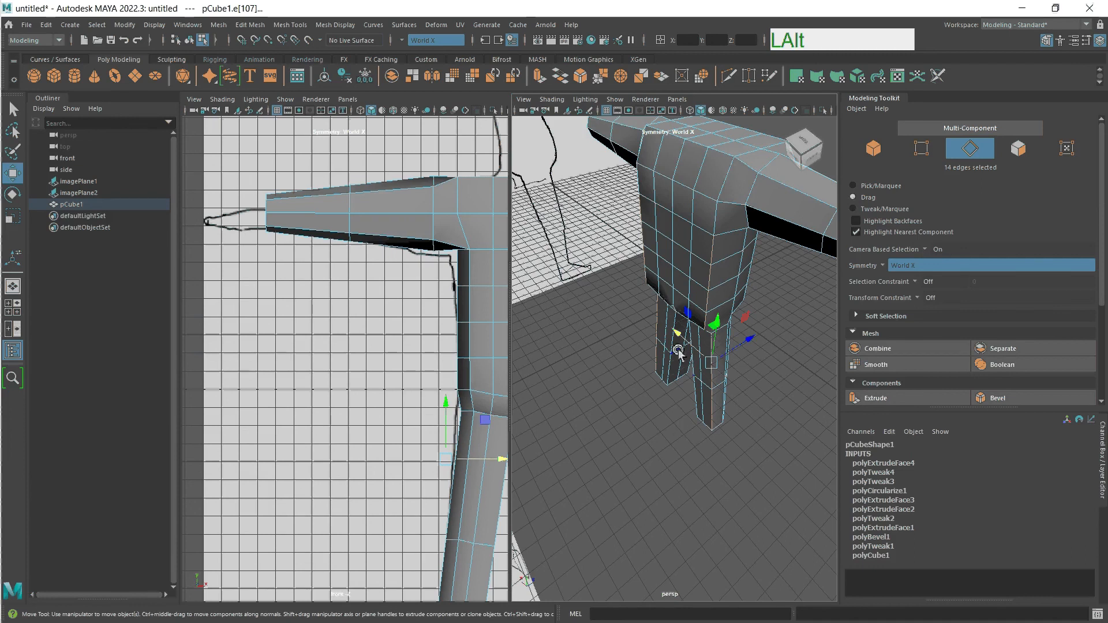
{"action": "left_click_drag", "start_coordinate": [676, 416], "coordinate": [687, 370], "text": "alt"}
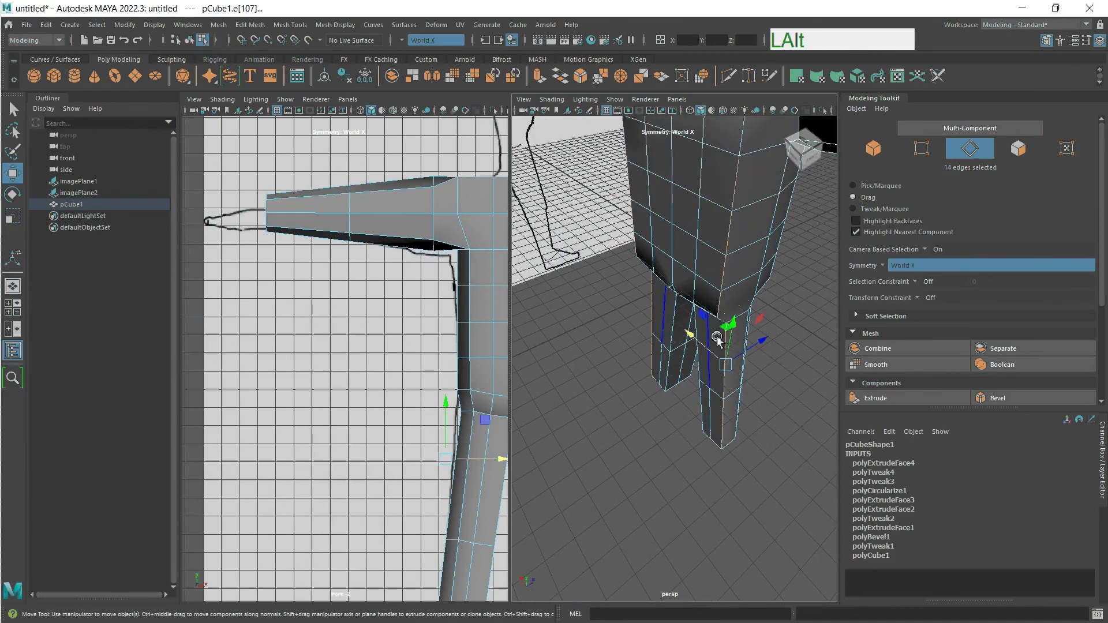
{"action": "left_click_drag", "start_coordinate": [719, 333], "coordinate": [719, 328]}
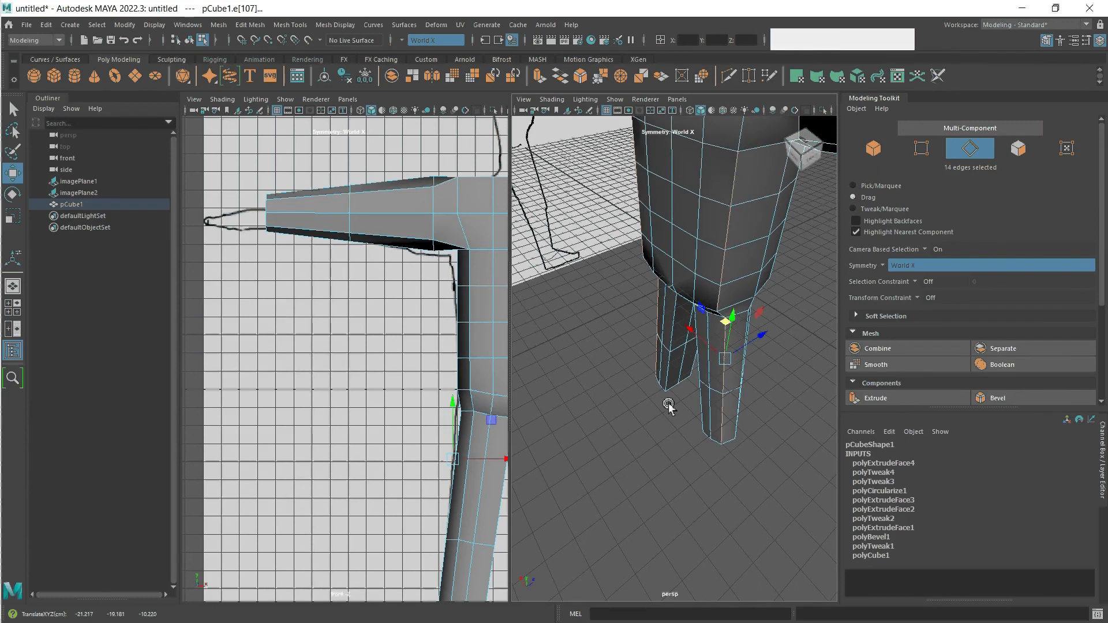
- Select the inner back corner edges running down both legs and move them inward to round the legs
{"action": "left_click_drag", "start_coordinate": [668, 401], "coordinate": [700, 404], "text": "alt"}
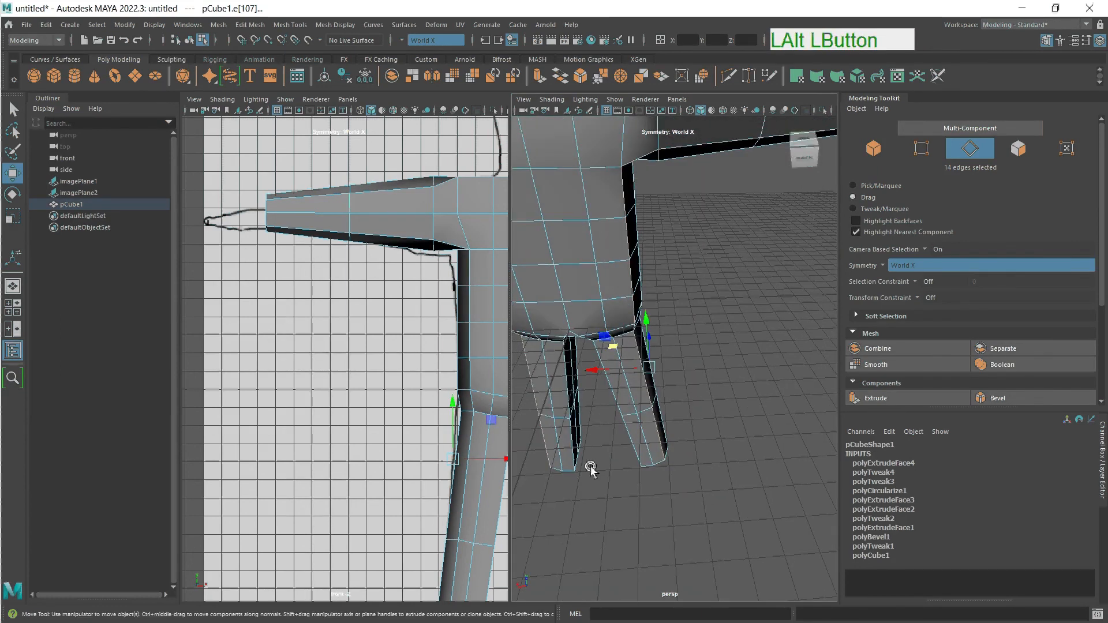
{"action": "left_click_drag", "start_coordinate": [599, 487], "coordinate": [595, 404], "text": "alt"}
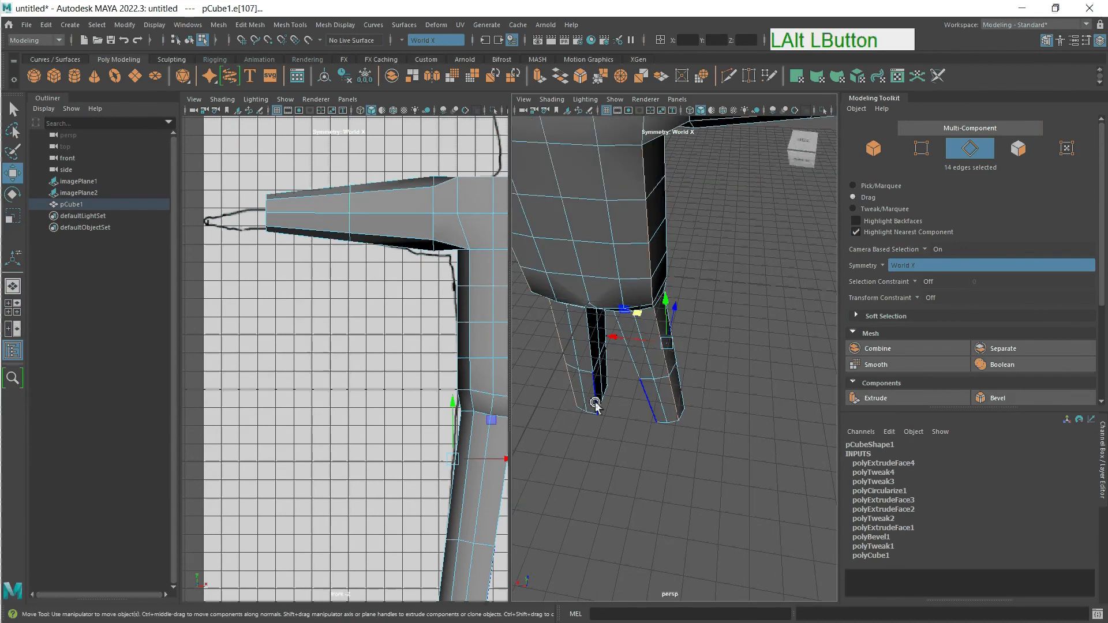
{"action": "double_click", "coordinate": [596, 390]}
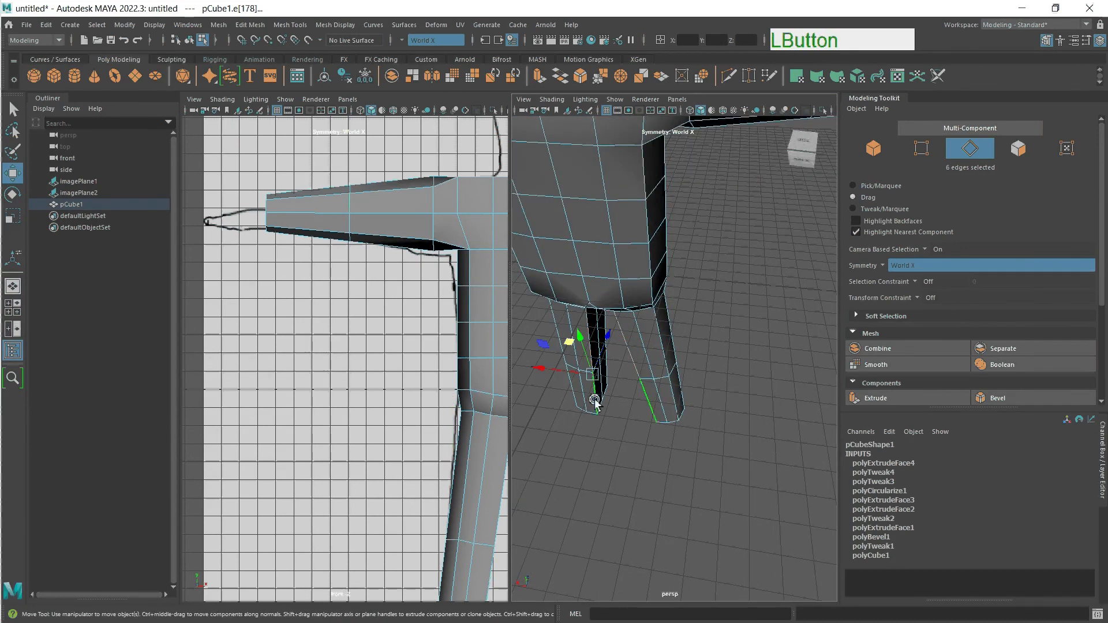
{"action": "left_click_drag", "start_coordinate": [594, 453], "coordinate": [596, 412], "text": "alt"}
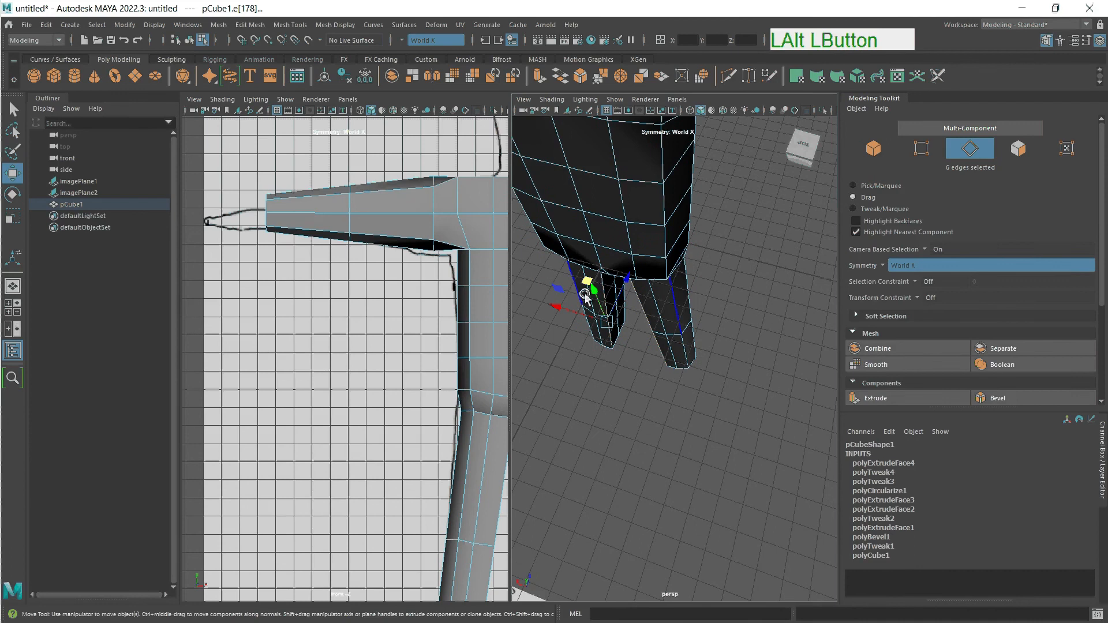
{"action": "left_click_drag", "start_coordinate": [587, 283], "coordinate": [594, 292]}
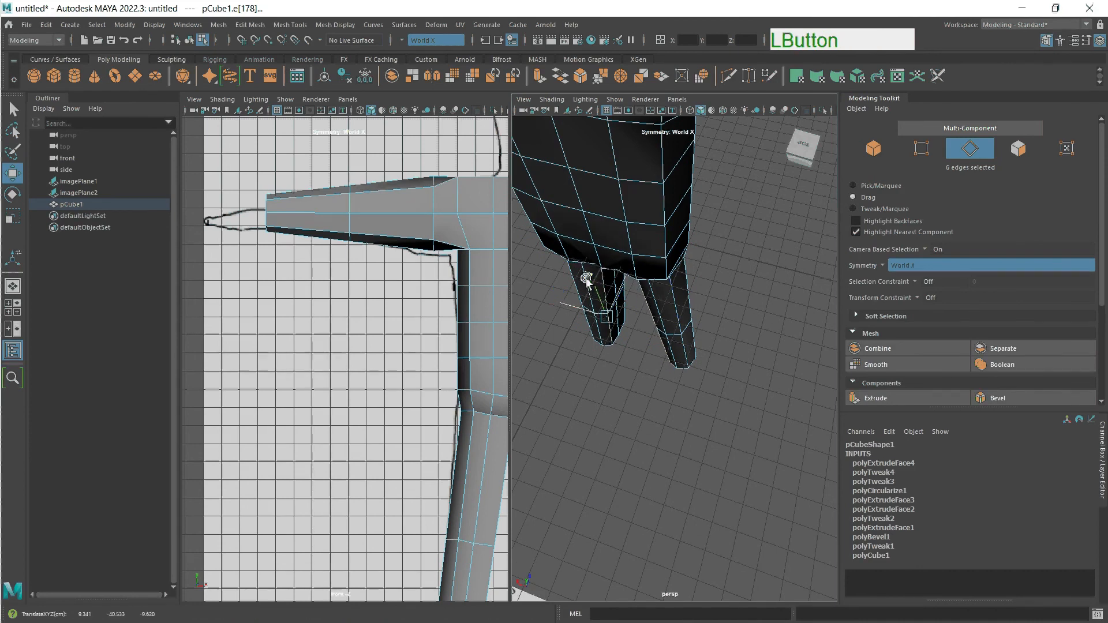
- Select the top back shoulder edges on both sides and move them slightly forward to round the upper back
{"action": "left_click_drag", "start_coordinate": [631, 388], "coordinate": [651, 341], "text": "alt"}
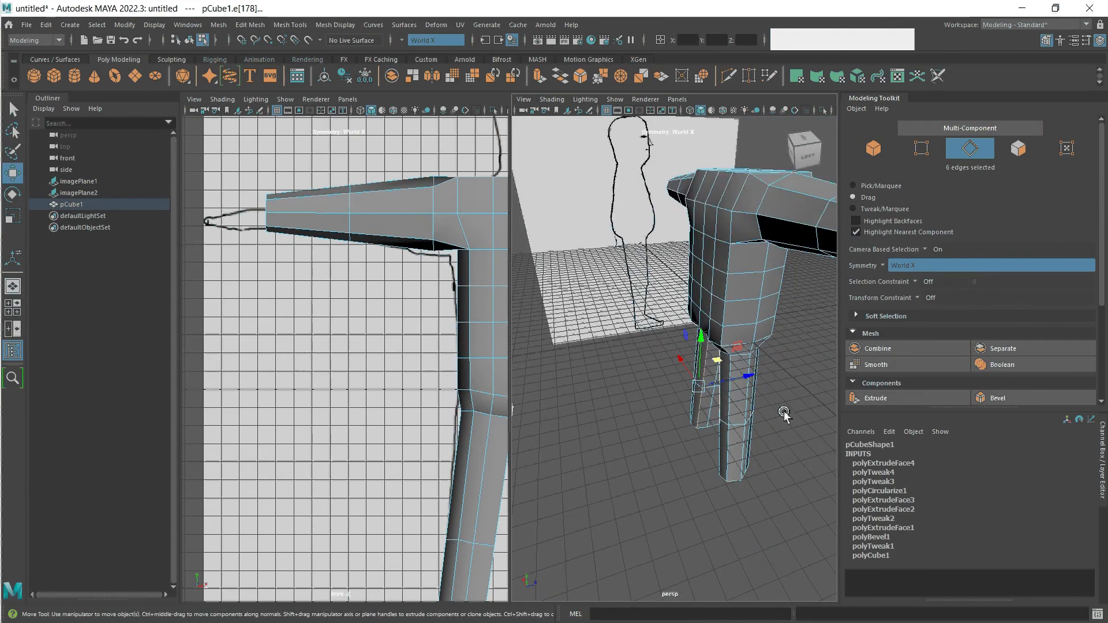
{"action": "left_click_drag", "start_coordinate": [767, 441], "coordinate": [703, 437], "text": "alt"}
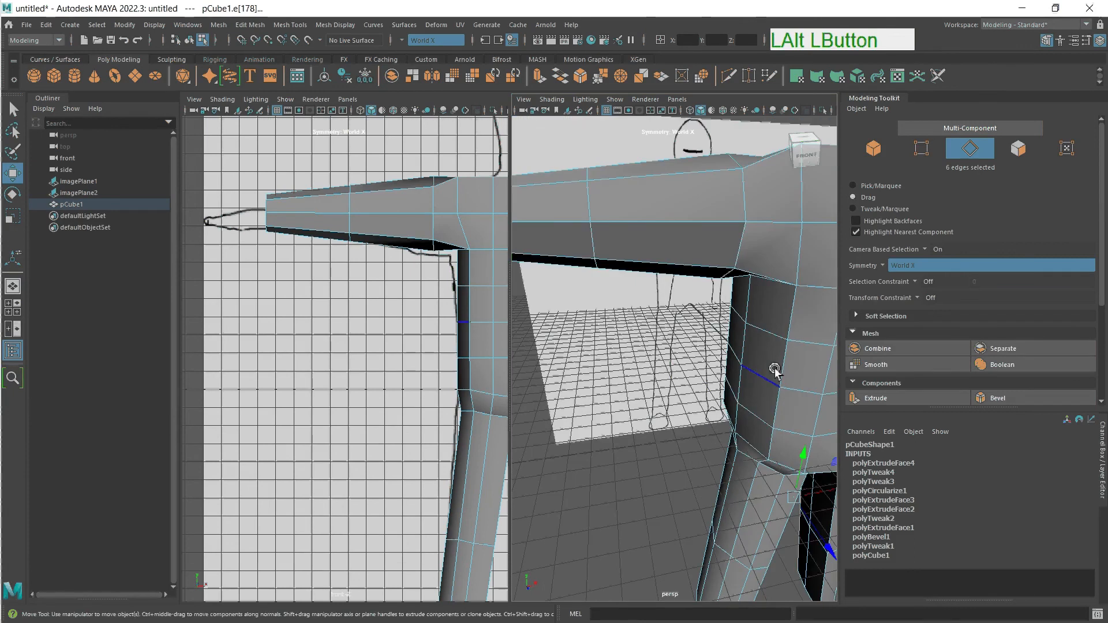
{"action": "scroll", "coordinate": [706, 401], "scroll_direction": "down", "scroll_amount": 5}
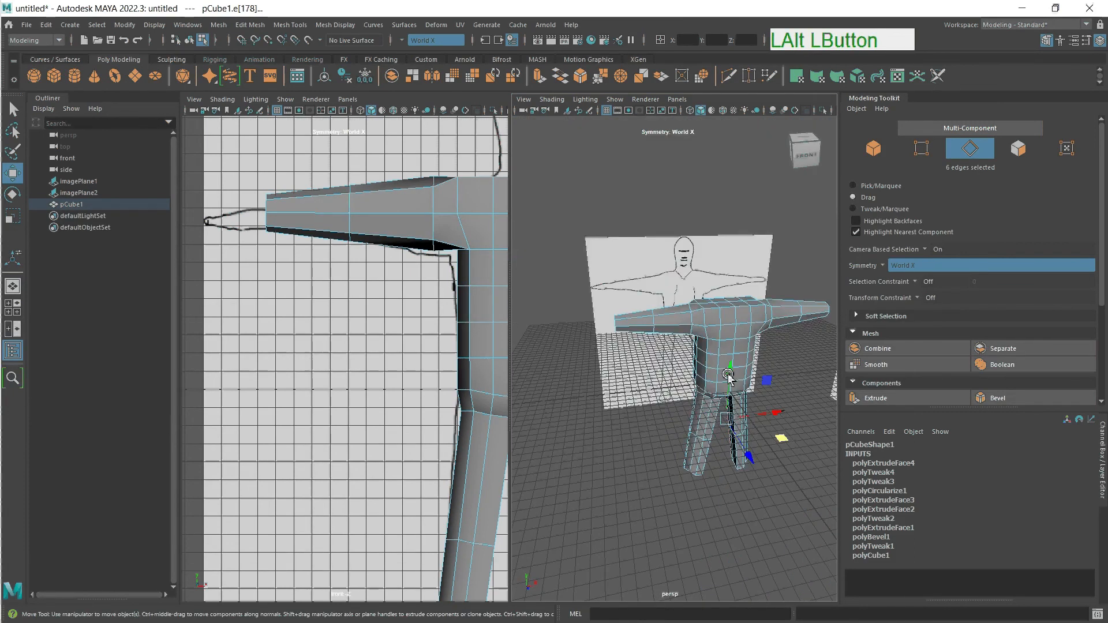
{"action": "scroll", "coordinate": [734, 373], "scroll_direction": "up", "scroll_amount": 3}
{"action": "left_click_drag", "start_coordinate": [733, 373], "coordinate": [797, 421], "text": "alt"}
{"action": "left_click", "coordinate": [794, 300]}
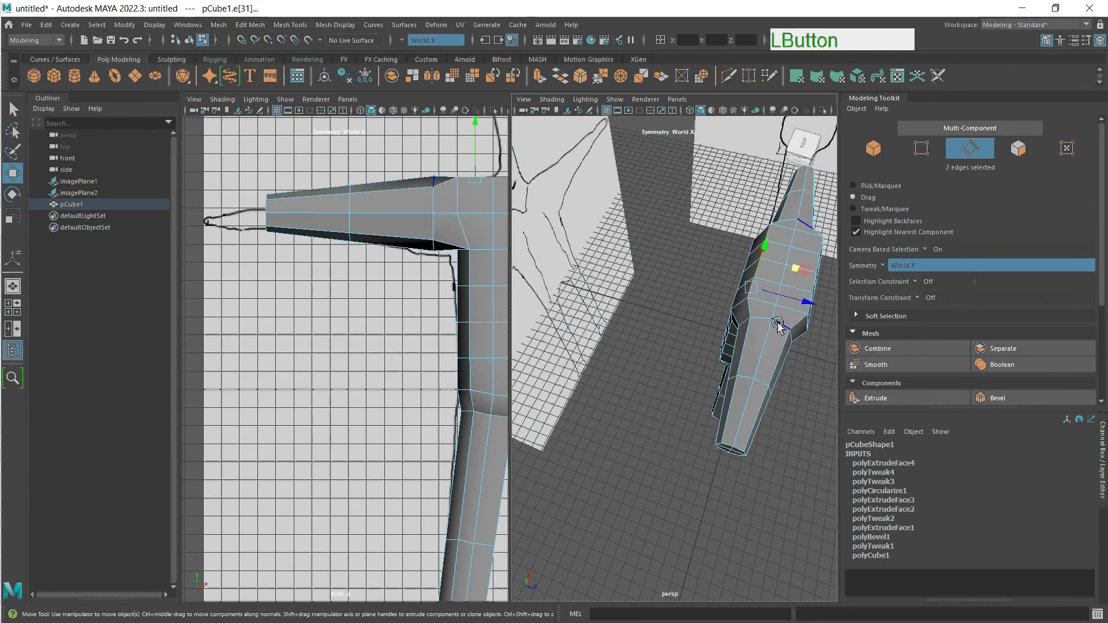
{"action": "left_click_drag", "start_coordinate": [796, 301], "coordinate": [802, 302]}
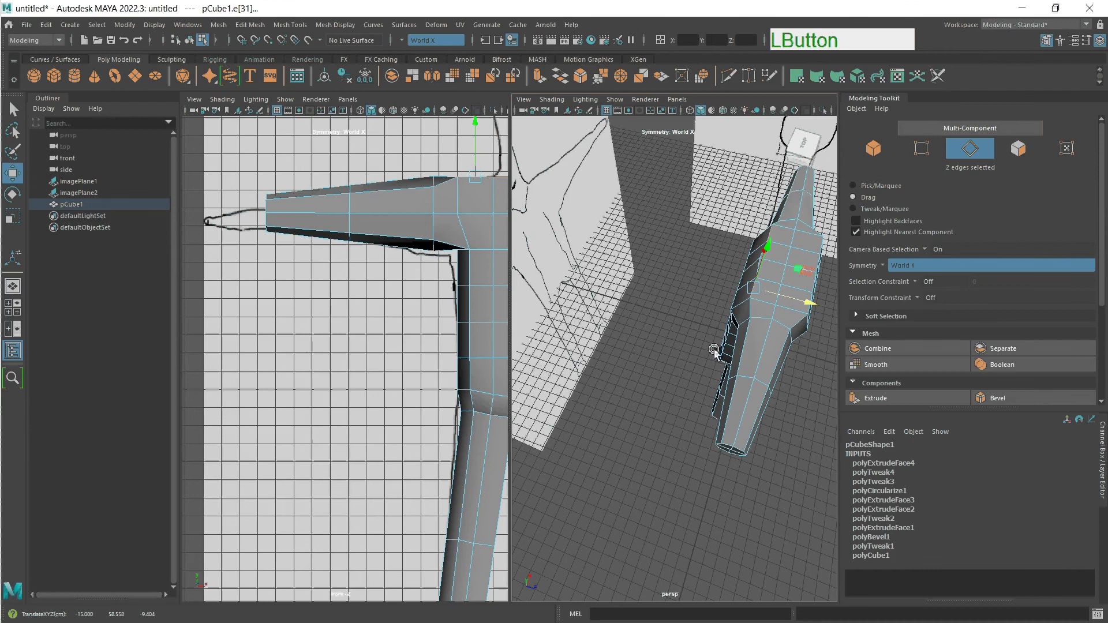
{"action": "key", "text": "bracketleft"}
{"action": "key", "text": "bracketright"}
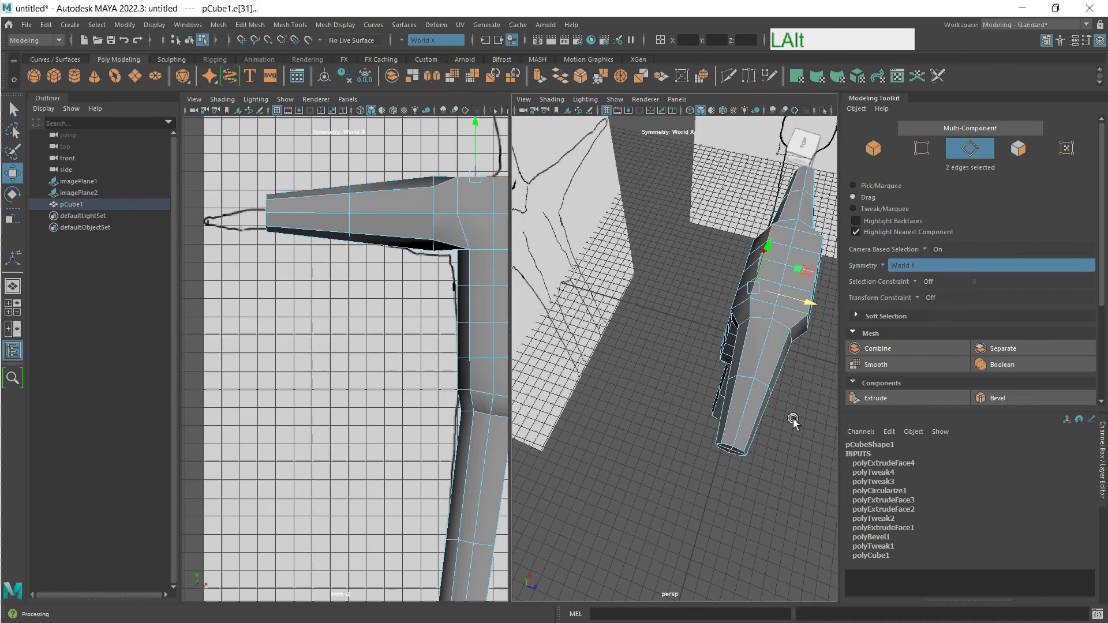
- Select the top front shoulder edges on both sides and move them back along the depth axis to round the chest
{"action": "left_click_drag", "start_coordinate": [797, 421], "coordinate": [757, 388], "text": "alt"}
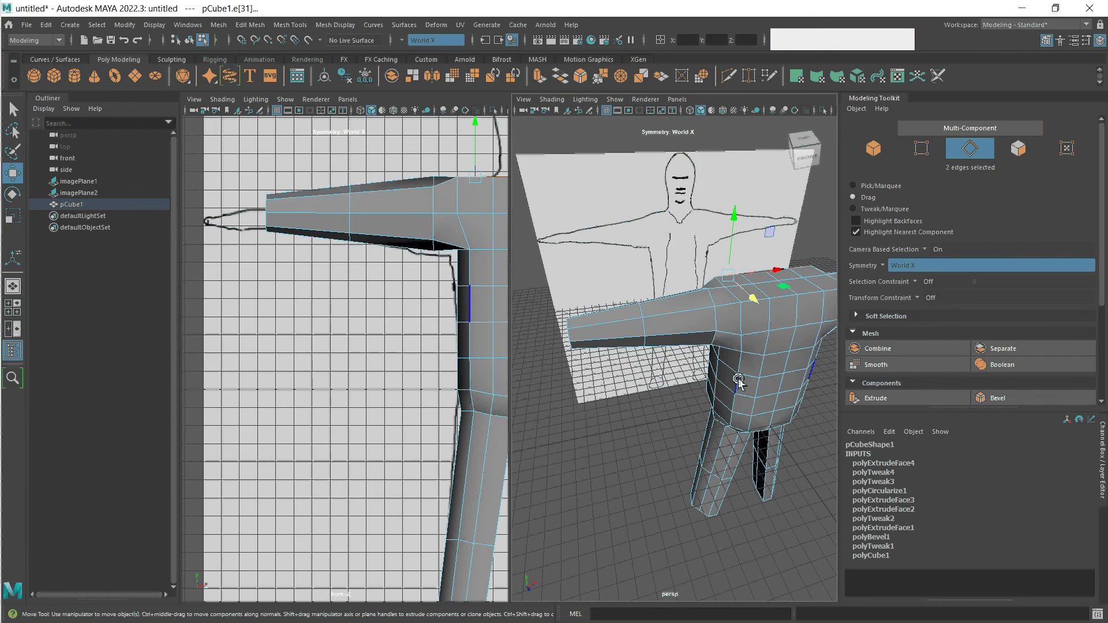
{"action": "left_click_drag", "start_coordinate": [740, 384], "coordinate": [778, 394], "text": "alt"}
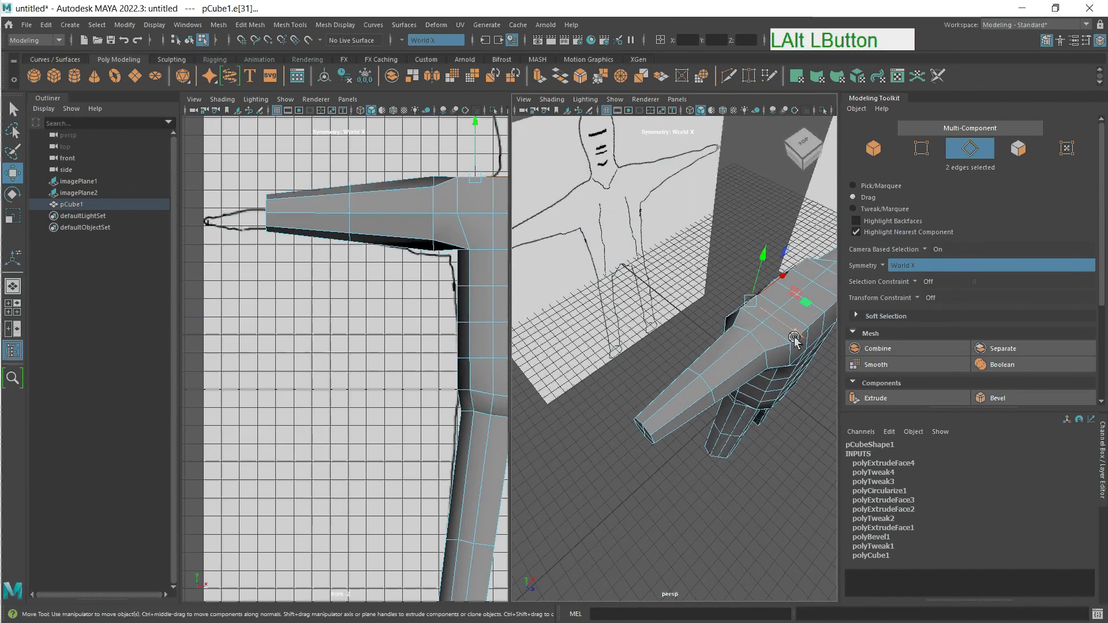
{"action": "mouse_move", "coordinate": [796, 339]}
{"action": "left_mouse_down"}
{"action": "mouse_move", "coordinate": [804, 366]}
{"action": "mouse_move", "coordinate": [797, 341]}
{"action": "left_mouse_up"}
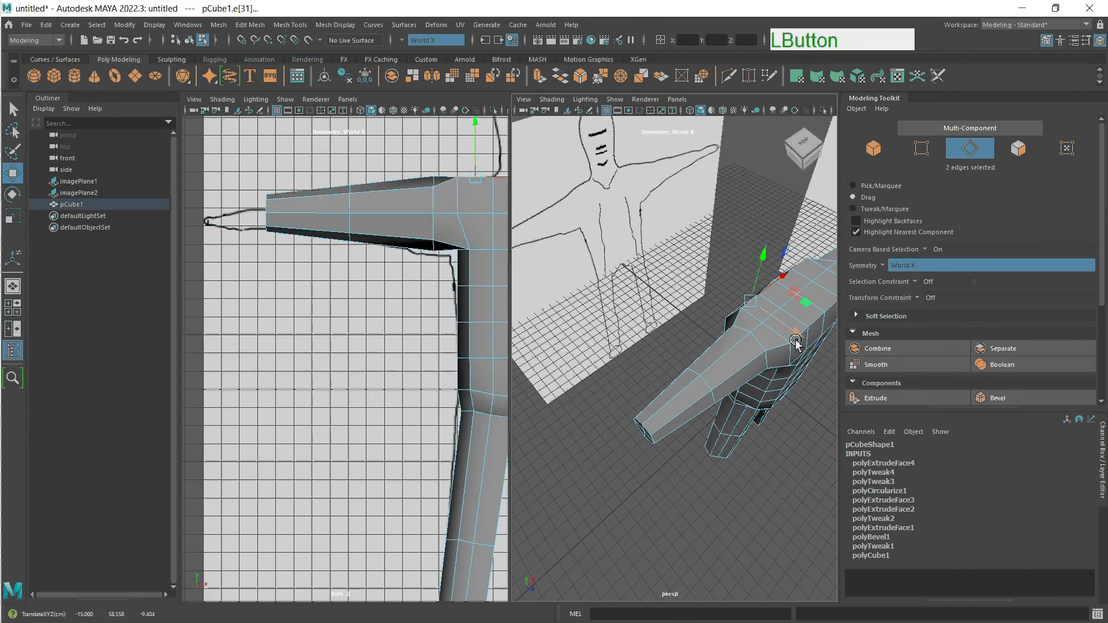
{"action": "left_click", "coordinate": [828, 354]}
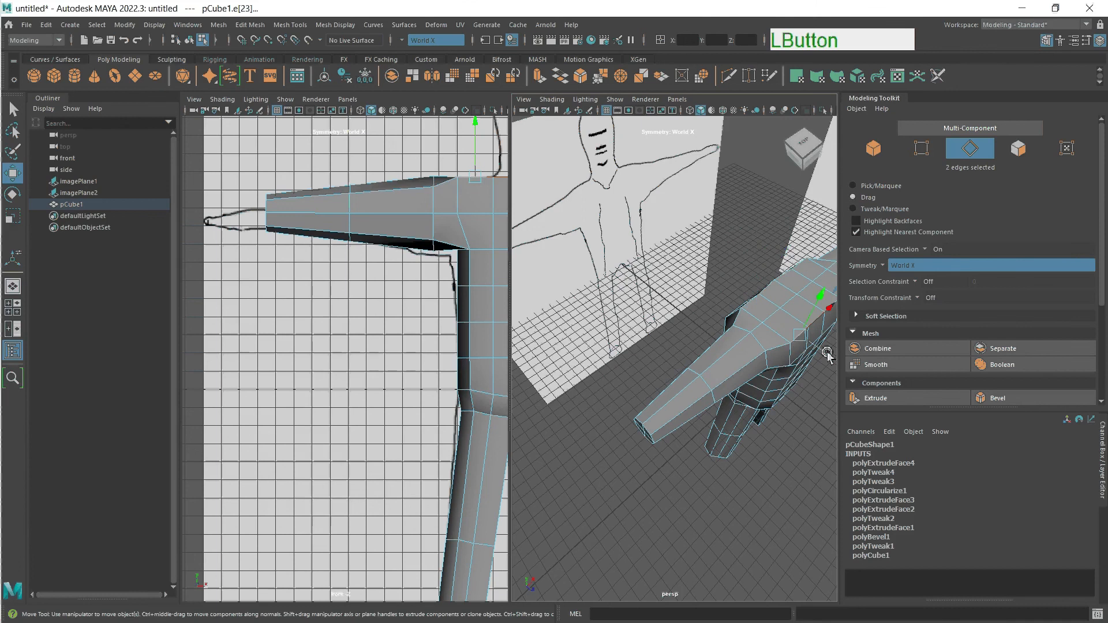
{"action": "left_click_drag", "start_coordinate": [828, 354], "coordinate": [769, 348]}
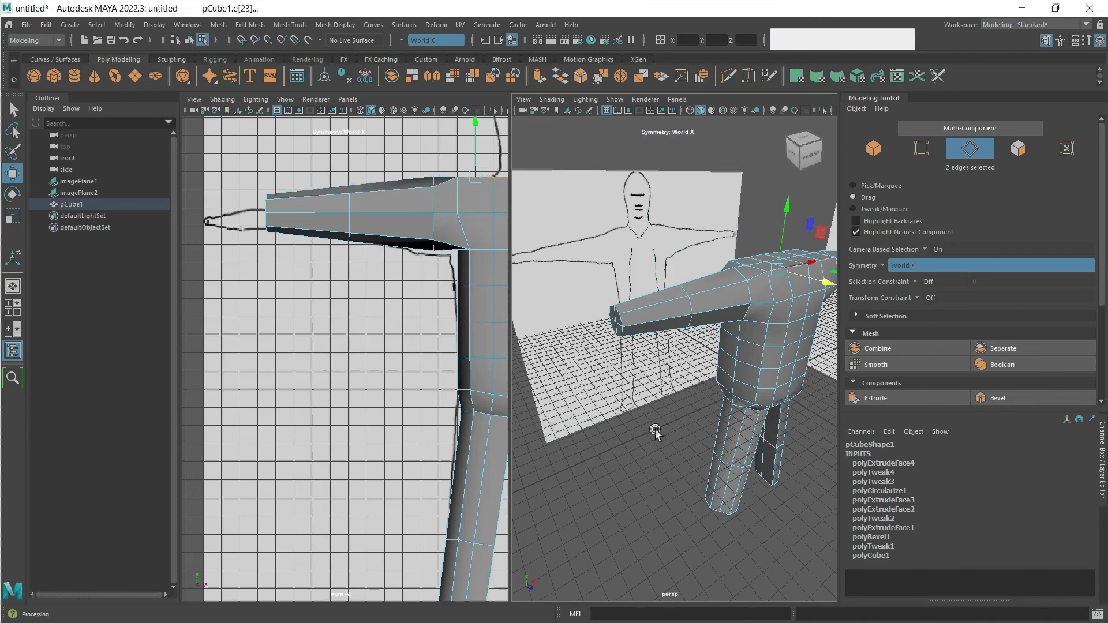
{"action": "key", "text": "ctrl"}
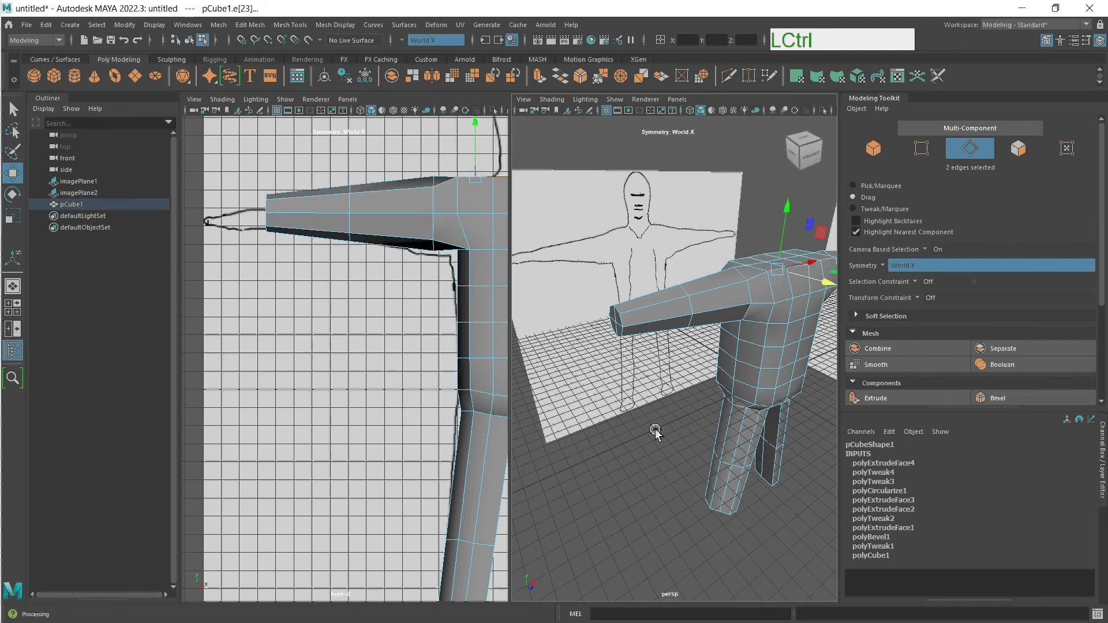